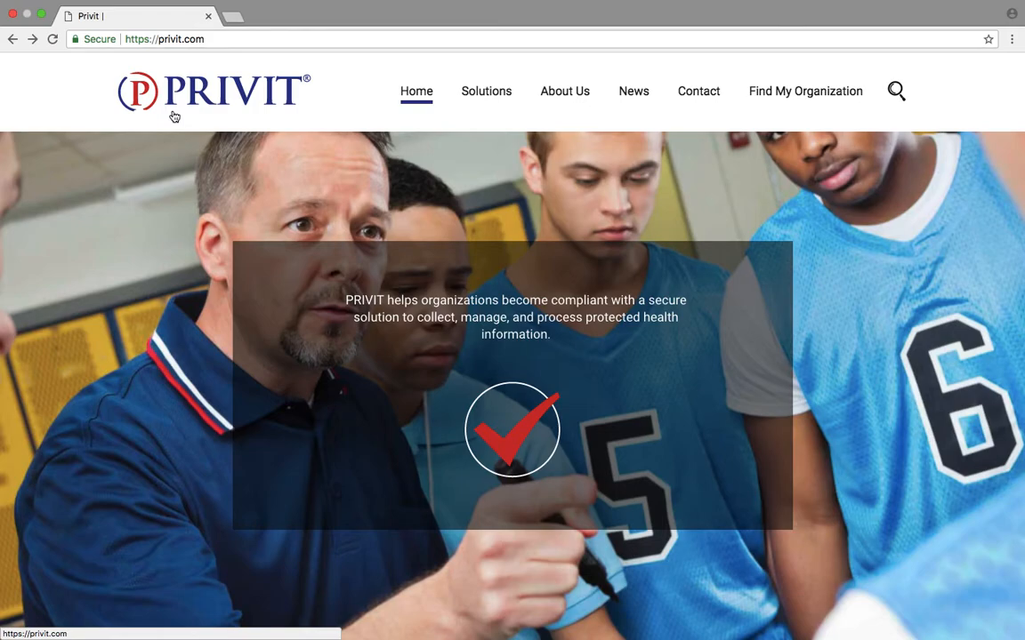
Search United States organizations for 'marshall mo', then retry with a shorter term.
{"action": "mouse_move", "coordinate": [815, 94]}
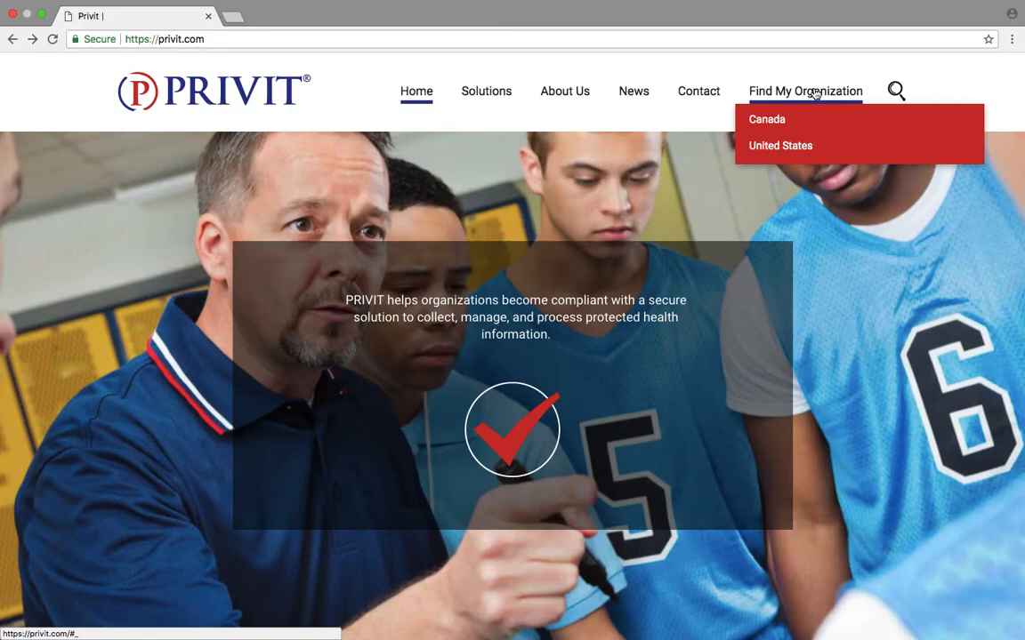
{"action": "left_click", "coordinate": [780, 155]}
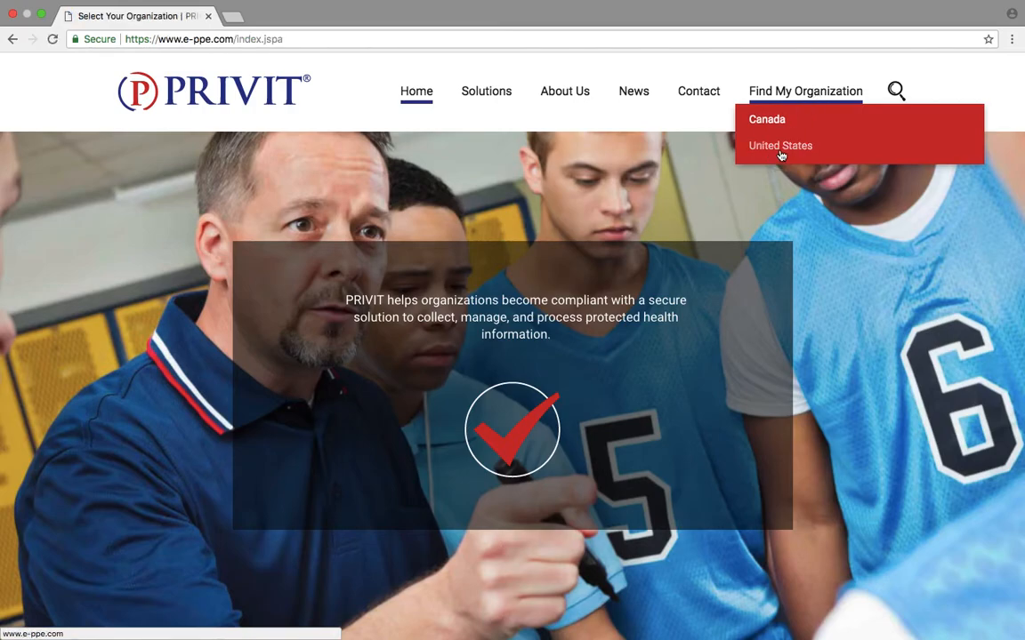
{"action": "type", "text": "marshall mo"}
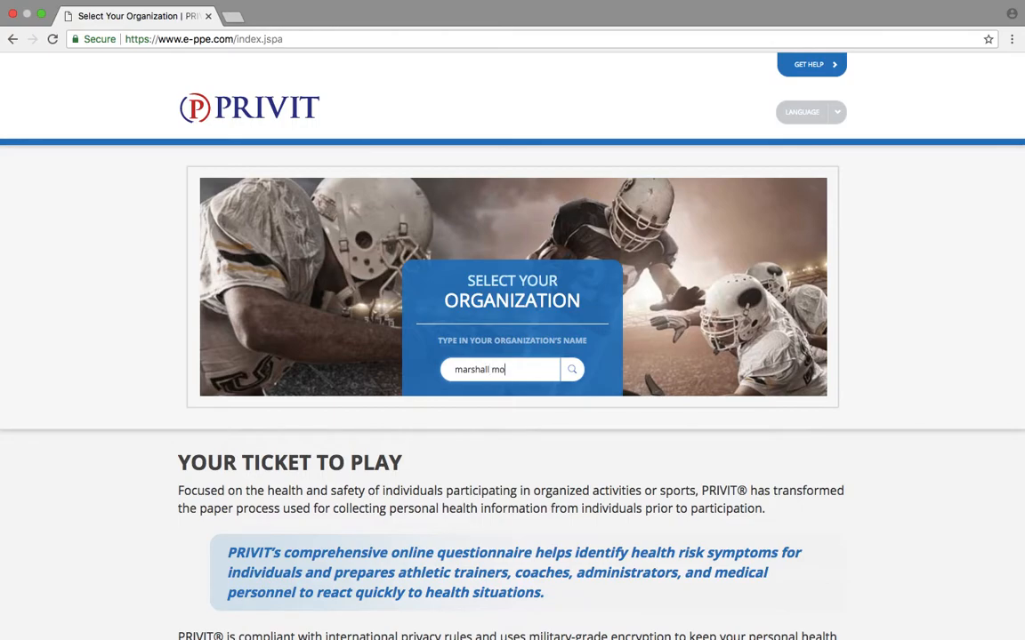
{"action": "key", "text": "Return"}
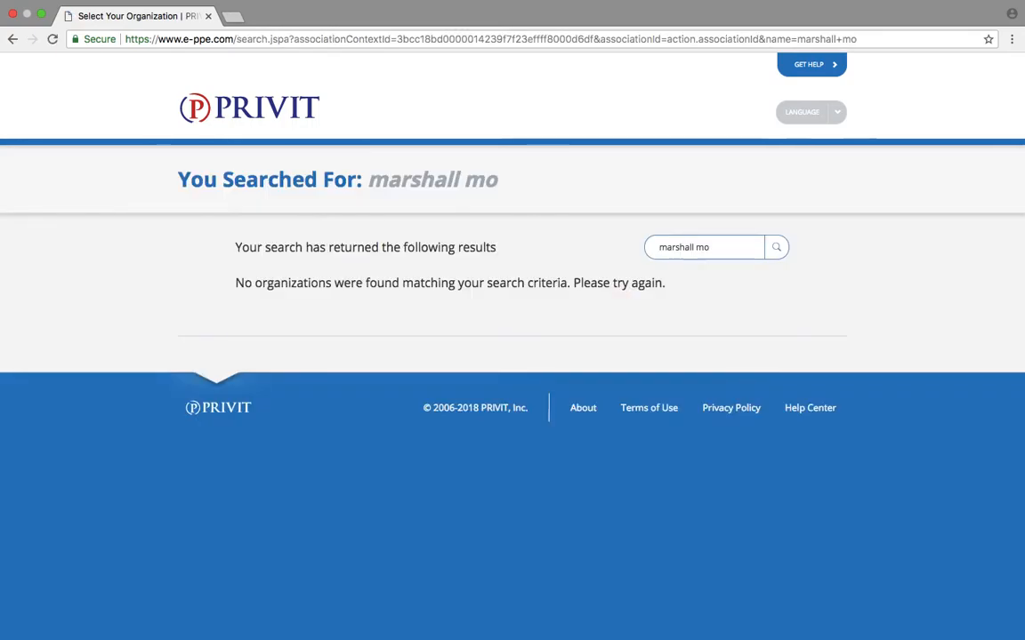
{"action": "key", "text": "BackSpace"}
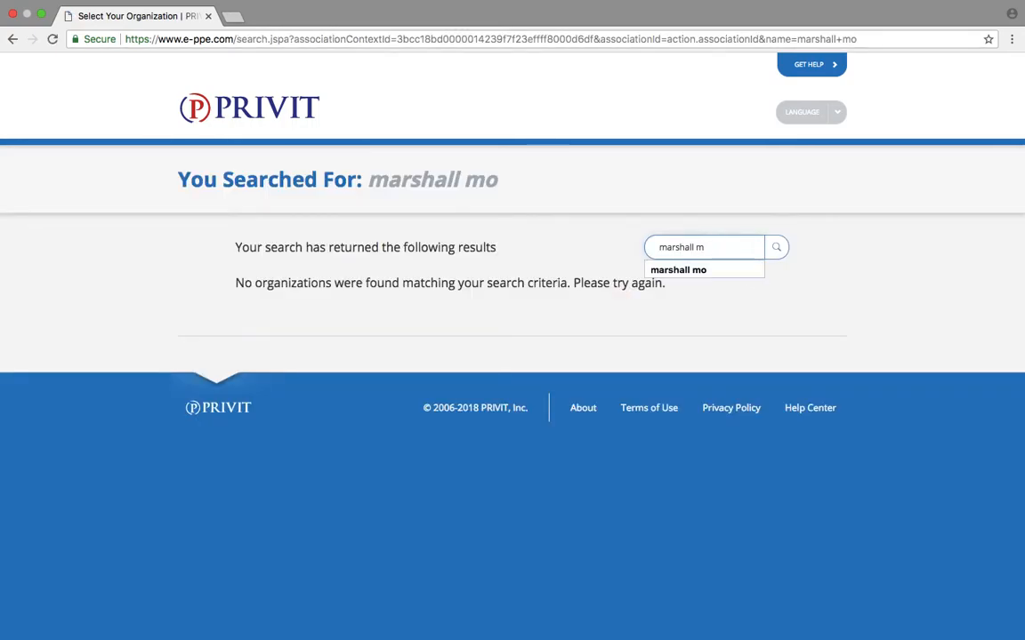
{"action": "key", "text": "Return"}
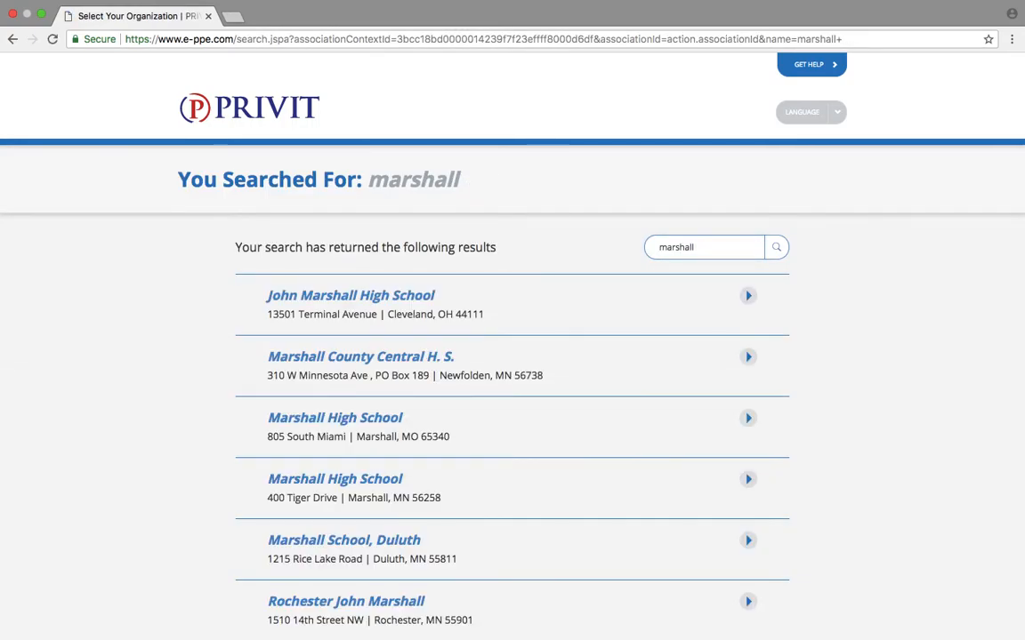
Search for 'marshall' and open Marshall High School in Marshall, MO.
{"action": "left_click", "coordinate": [12, 39]}
{"action": "left_click", "coordinate": [12, 39]}
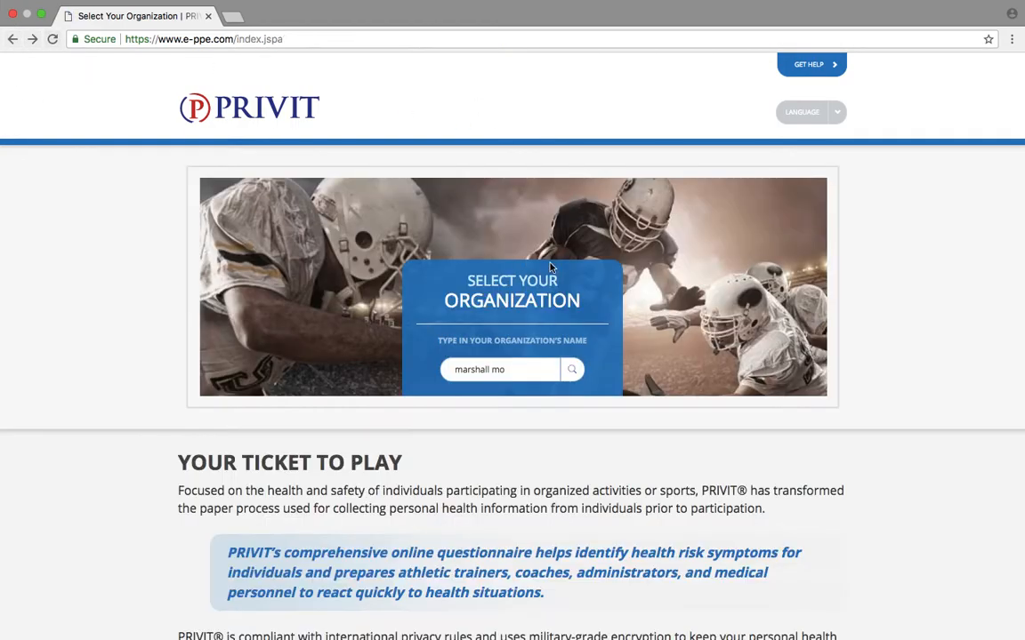
{"action": "left_click", "coordinate": [515, 372]}
{"action": "key", "text": "BackSpace"}
{"action": "key", "text": "BackSpace"}
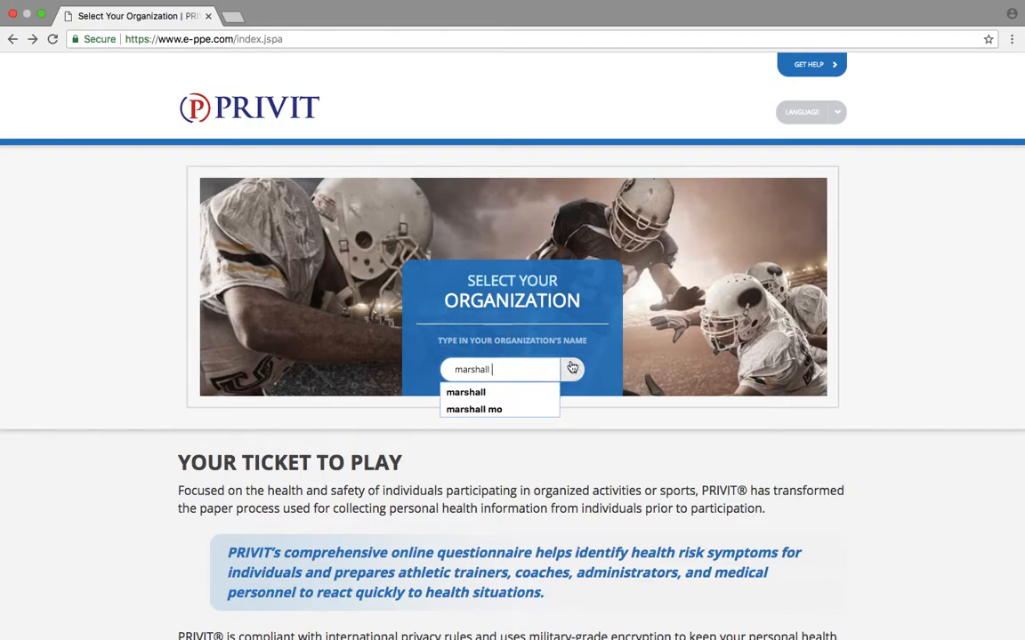
{"action": "left_click", "coordinate": [572, 369]}
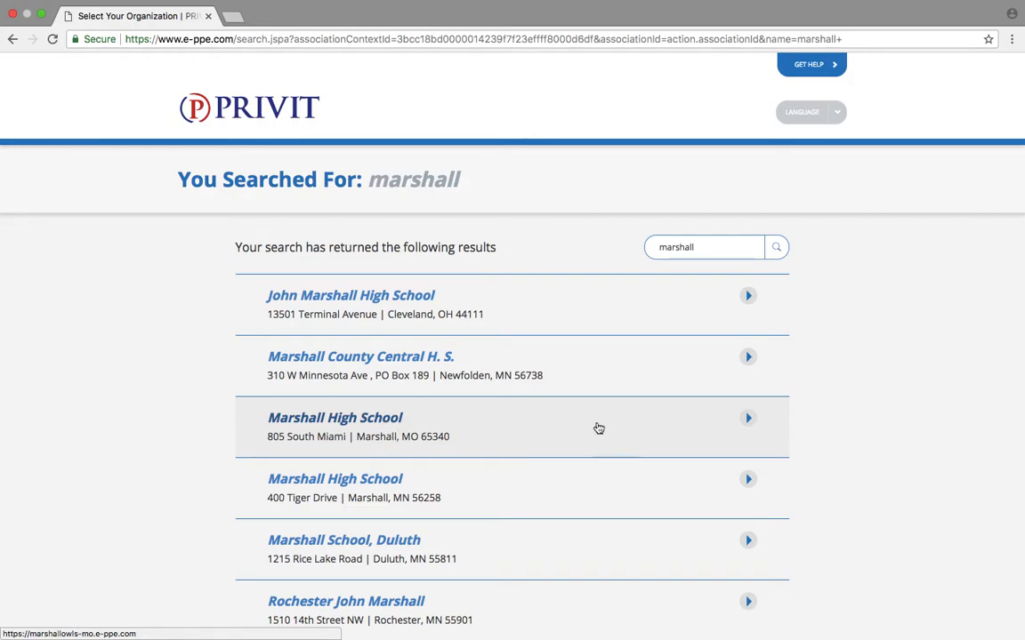
{"action": "left_click", "coordinate": [749, 424]}
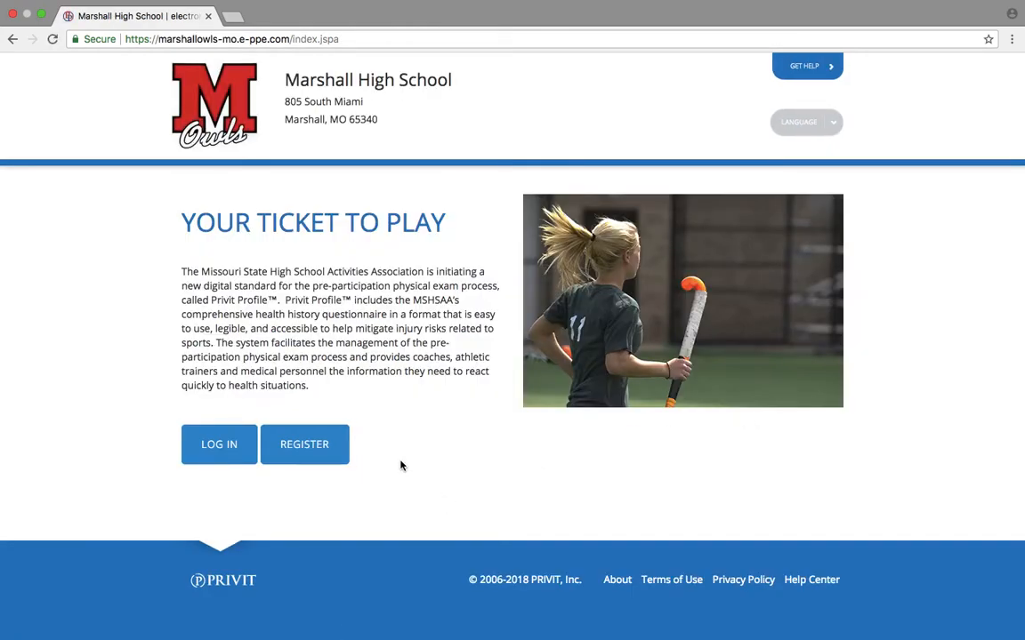
Start a new account with the parent's e-mail, Parent/Guardian role, password and confirmation.
{"action": "left_click", "coordinate": [325, 454]}
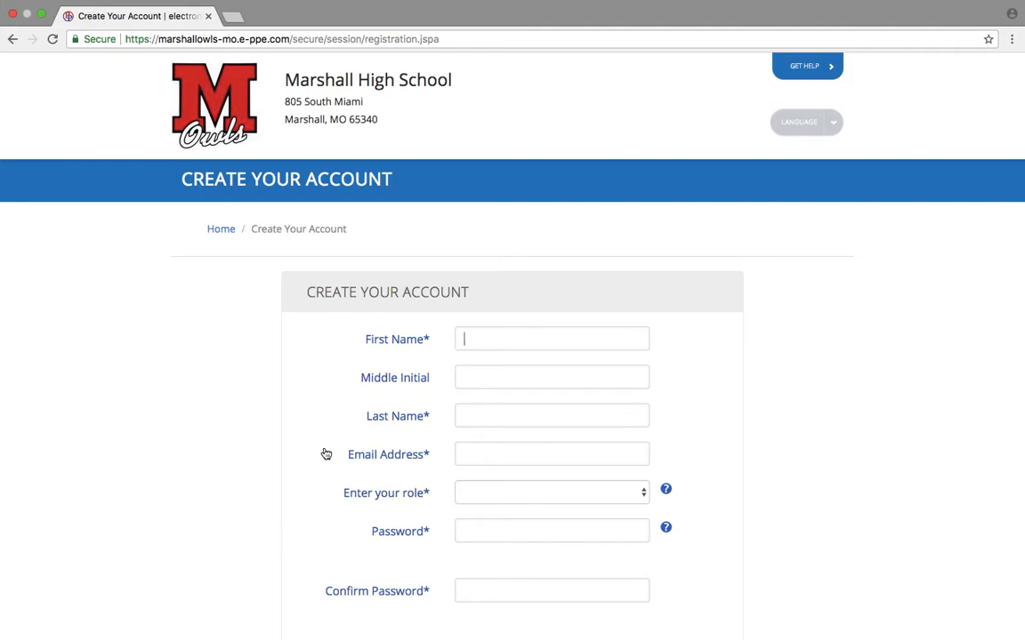
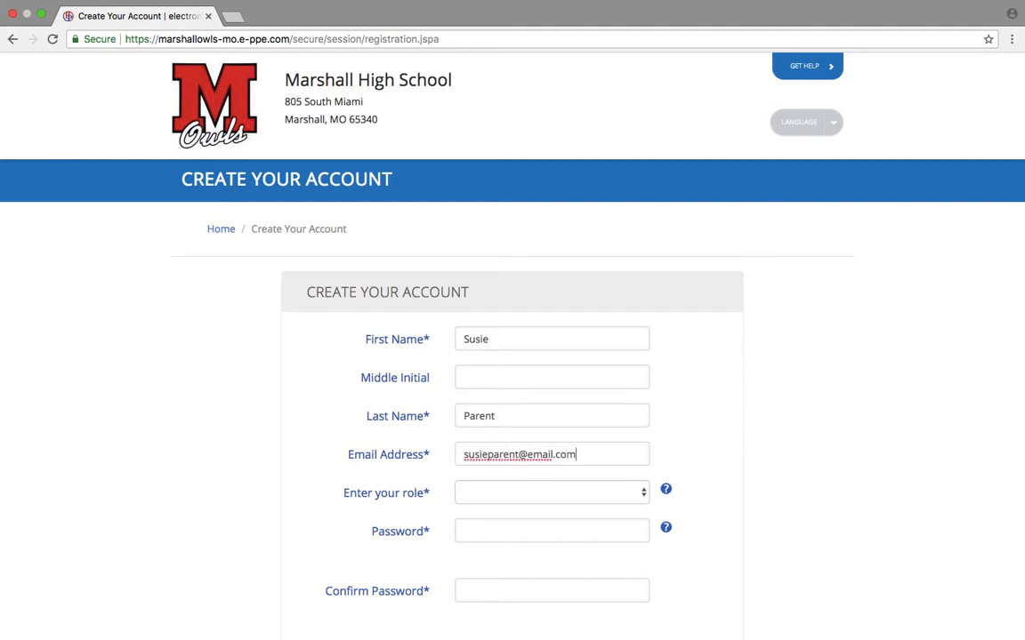
{"action": "key", "text": "Tab"}
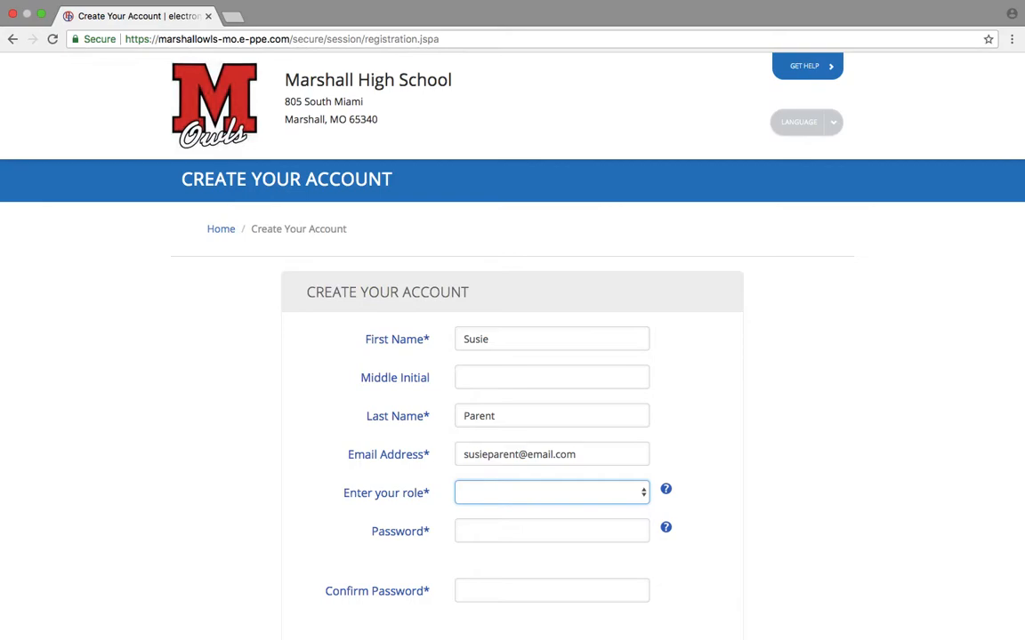
{"action": "key", "text": "space"}
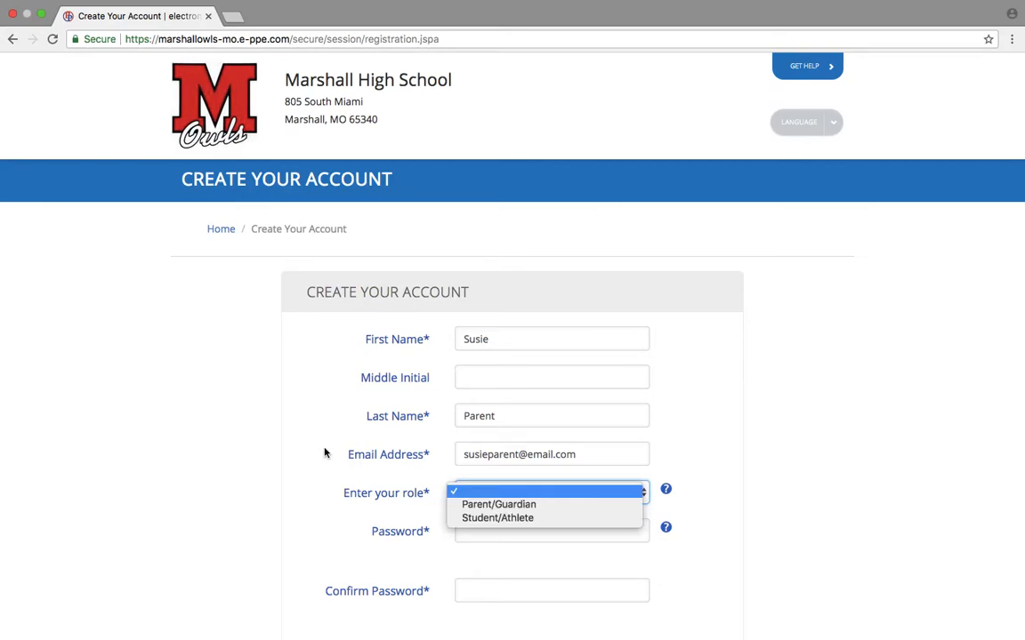
{"action": "left_click", "coordinate": [488, 508]}
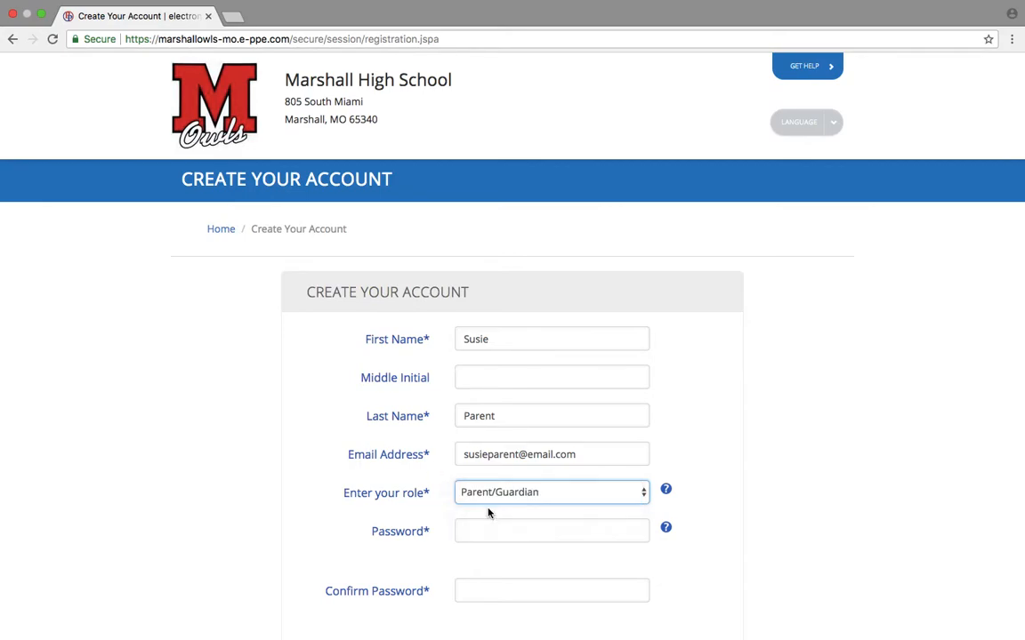
{"action": "left_click", "coordinate": [491, 532]}
{"action": "type", "text": "•••••••••"}
{"action": "key", "text": "Tab"}
{"action": "key", "text": "Tab"}
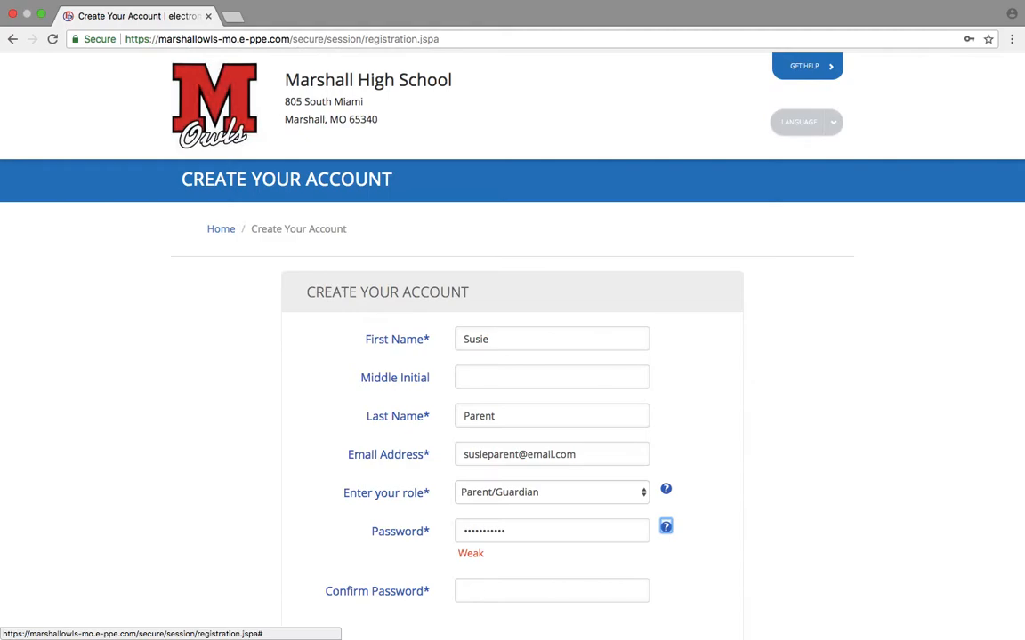
{"action": "type", "text": "•••"}
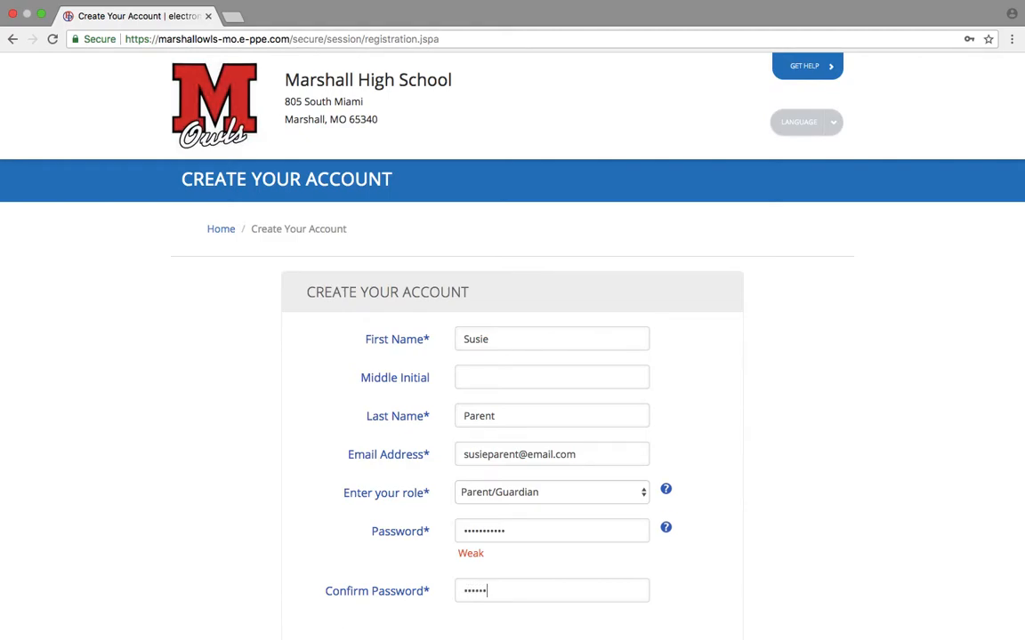
Accept the Terms of Use and reCAPTCHA, submit, and correct the password after the warning.
{"action": "scroll", "coordinate": [763, 485], "scroll_direction": "down", "scroll_amount": 3}
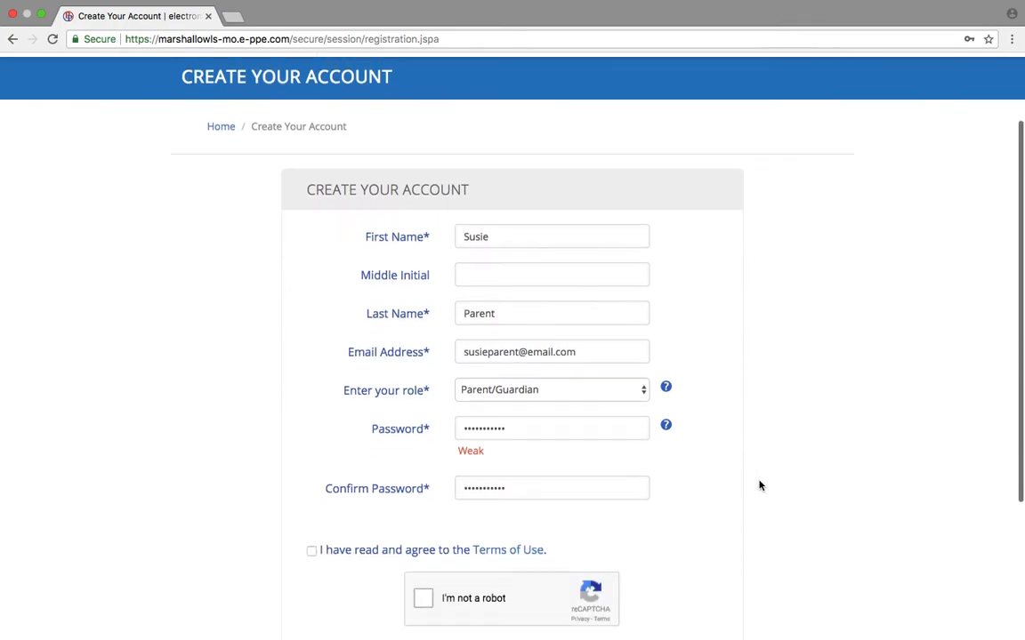
{"action": "left_click", "coordinate": [312, 514]}
{"action": "left_click", "coordinate": [423, 558]}
{"action": "scroll", "coordinate": [426, 562], "scroll_direction": "down", "scroll_amount": 2}
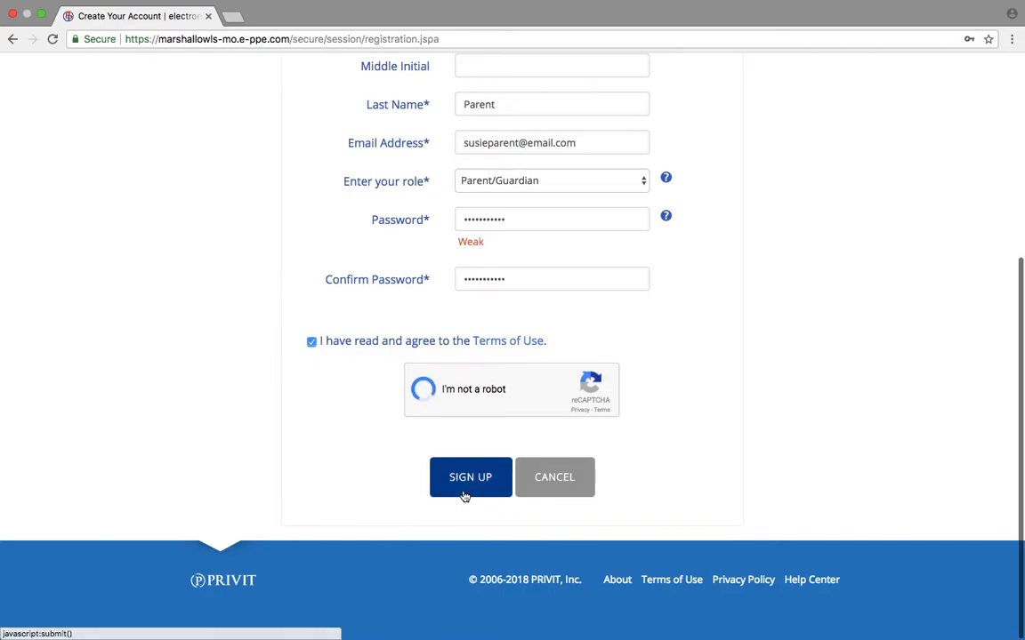
{"action": "left_click", "coordinate": [465, 494]}
{"action": "left_click", "coordinate": [693, 215]}
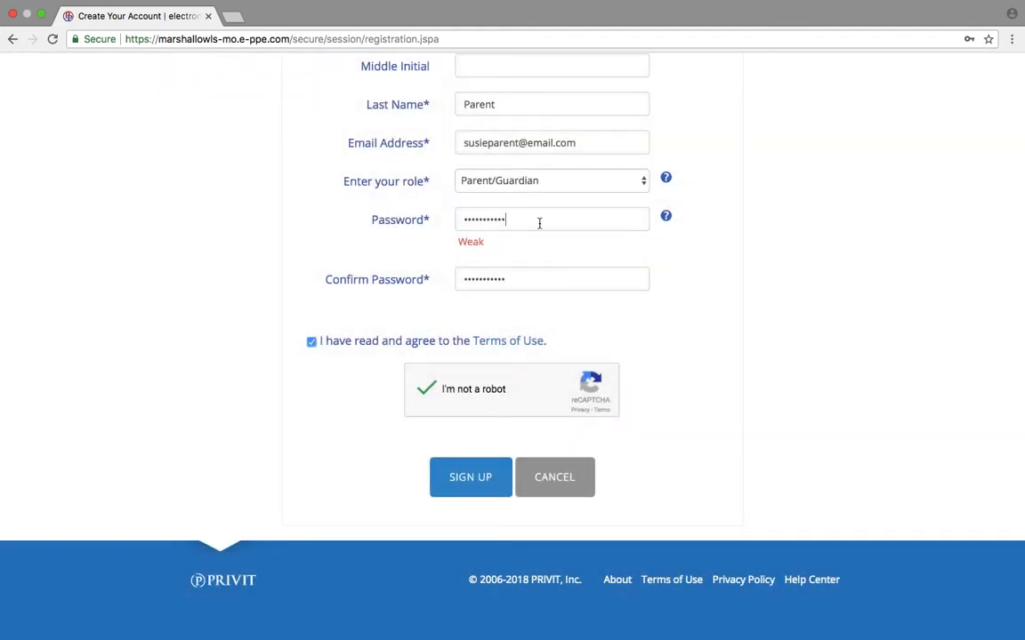
{"action": "type", "text": "181"}
Resubmit the registration, let Chrome save the password, and open Manage Your E-Signature.
{"action": "left_click", "coordinate": [487, 493]}
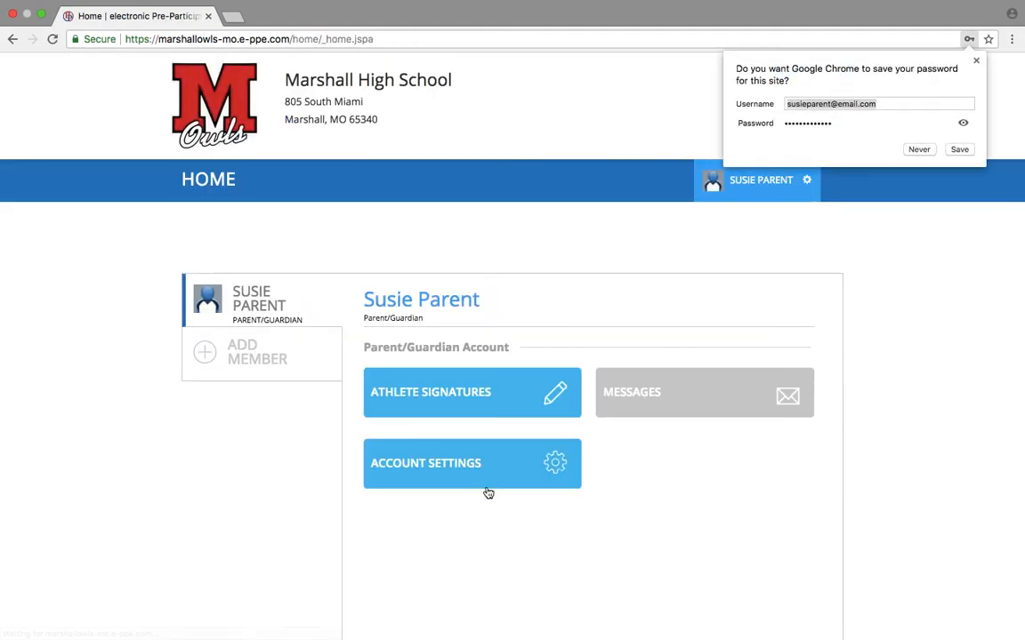
{"action": "left_click", "coordinate": [956, 149]}
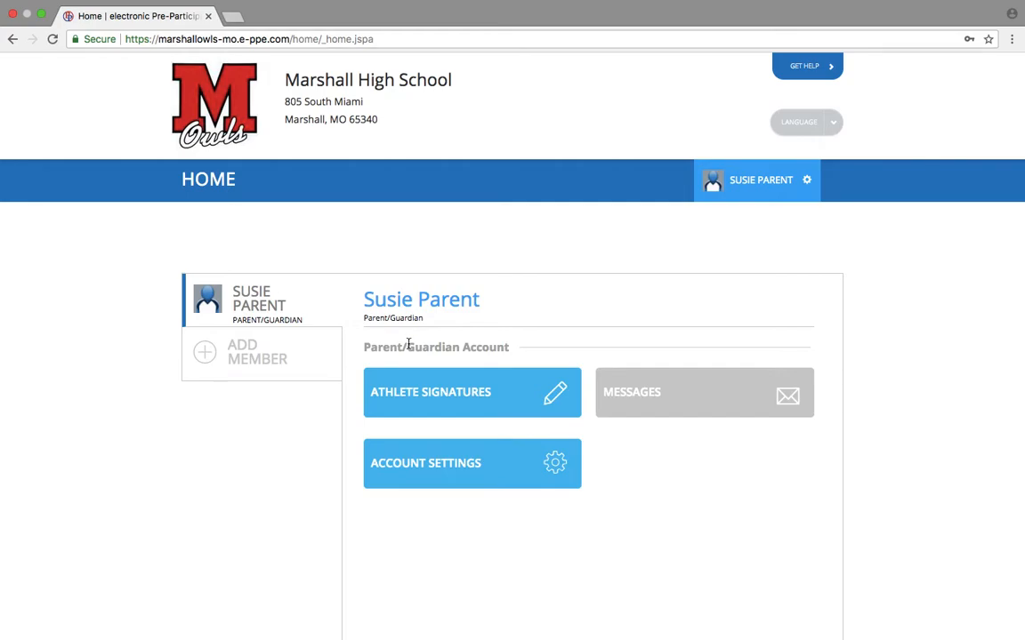
{"action": "left_click", "coordinate": [488, 396]}
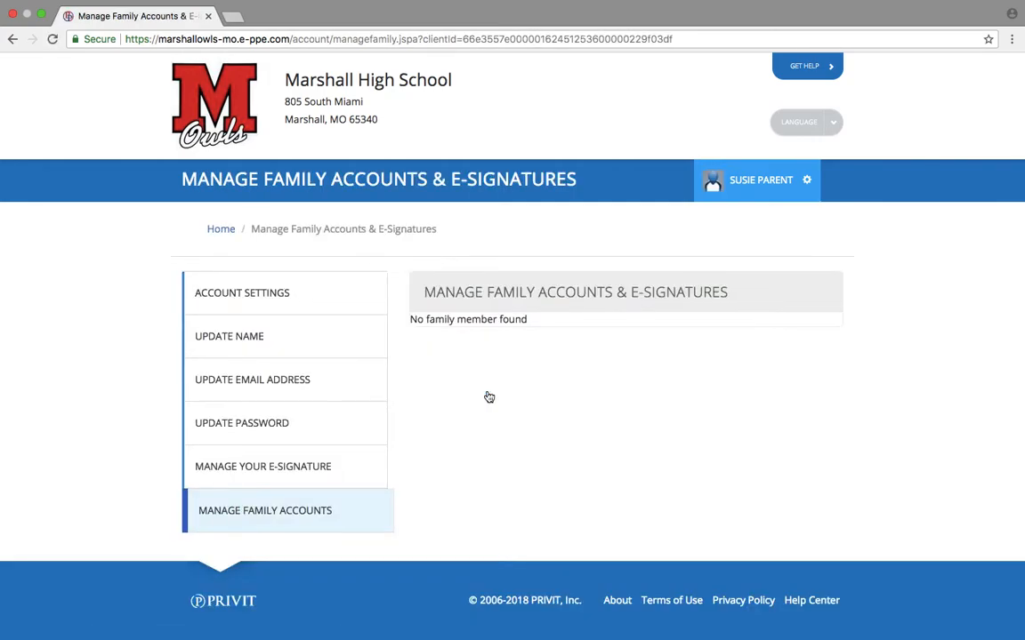
{"action": "scroll", "coordinate": [489, 397], "scroll_direction": "down", "scroll_amount": 2}
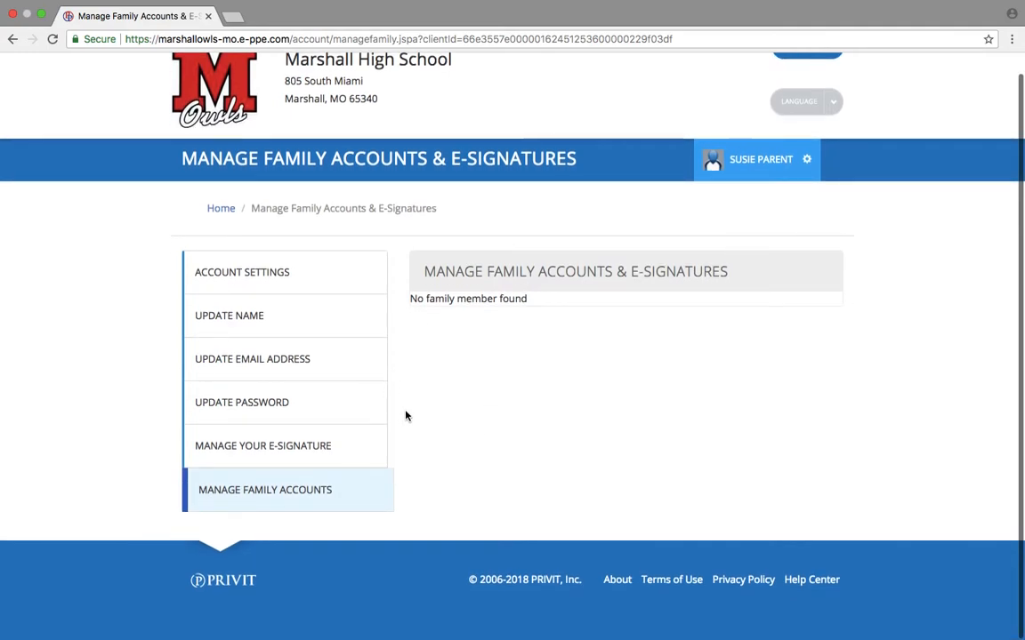
{"action": "left_click", "coordinate": [304, 448]}
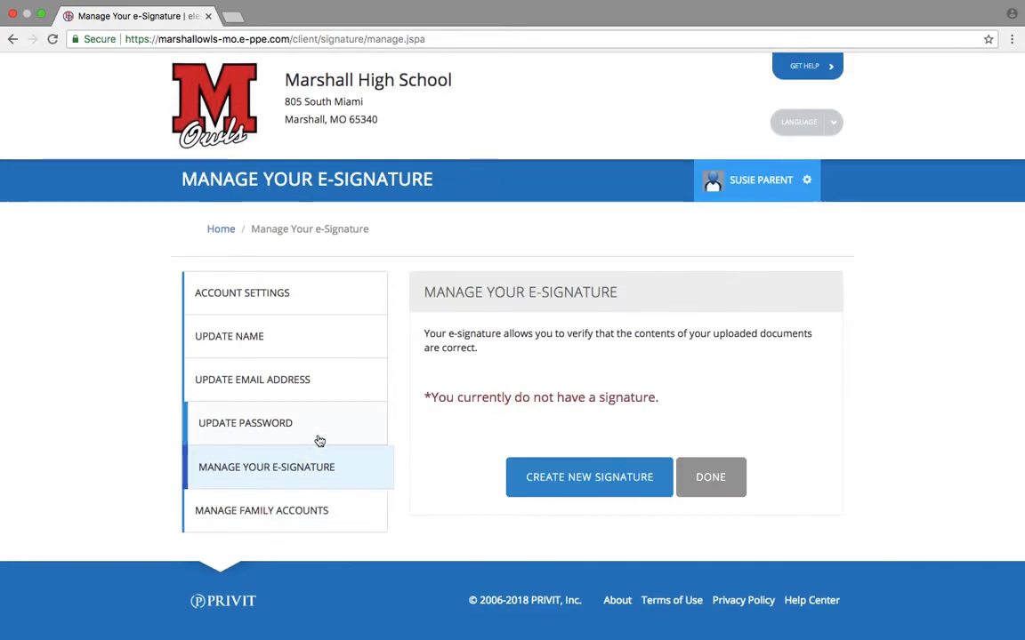
Create a new hand-drawn parent signature, save it, and return to the Home page.
{"action": "left_click", "coordinate": [588, 477]}
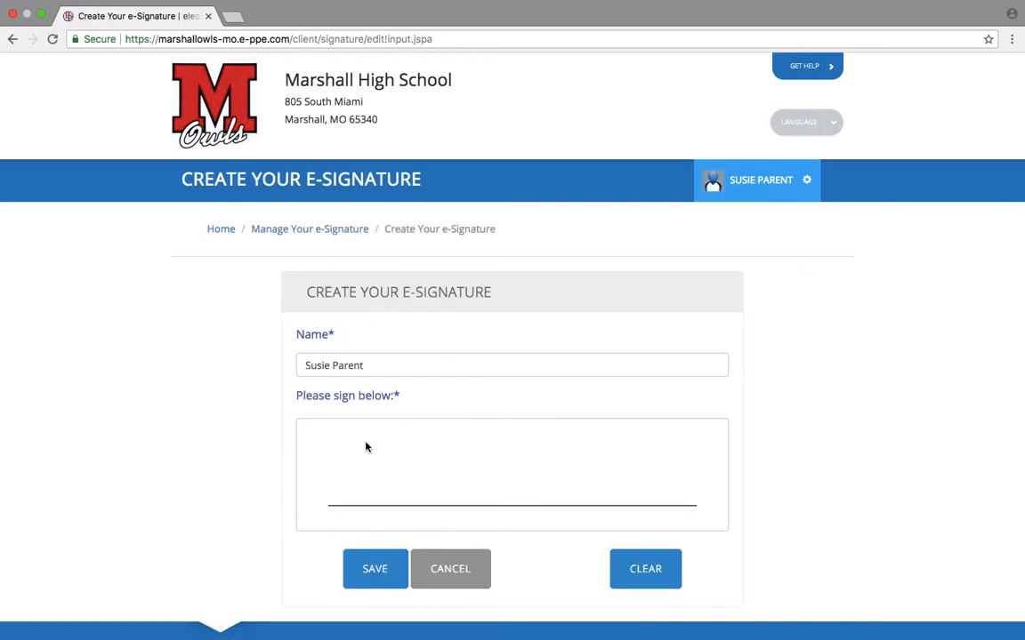
{"action": "left_click_drag", "start_coordinate": [334, 442], "coordinate": [338, 505]}
{"action": "mouse_move", "coordinate": [325, 447]}
{"action": "left_mouse_down"}
{"action": "mouse_move", "coordinate": [311, 489]}
{"action": "mouse_move", "coordinate": [300, 490]}
{"action": "left_mouse_up"}
{"action": "mouse_move", "coordinate": [361, 480]}
{"action": "left_mouse_down"}
{"action": "mouse_move", "coordinate": [376, 496]}
{"action": "mouse_move", "coordinate": [413, 482]}
{"action": "mouse_move", "coordinate": [496, 491]}
{"action": "mouse_move", "coordinate": [608, 432]}
{"action": "mouse_move", "coordinate": [662, 478]}
{"action": "left_mouse_up"}
{"action": "left_click", "coordinate": [367, 567]}
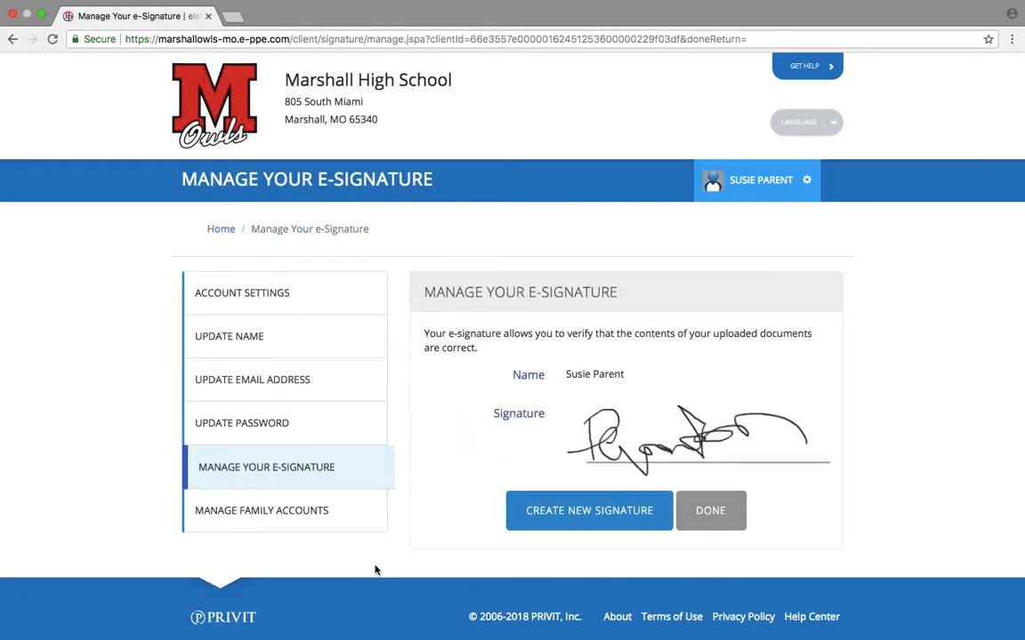
{"action": "left_click", "coordinate": [721, 513]}
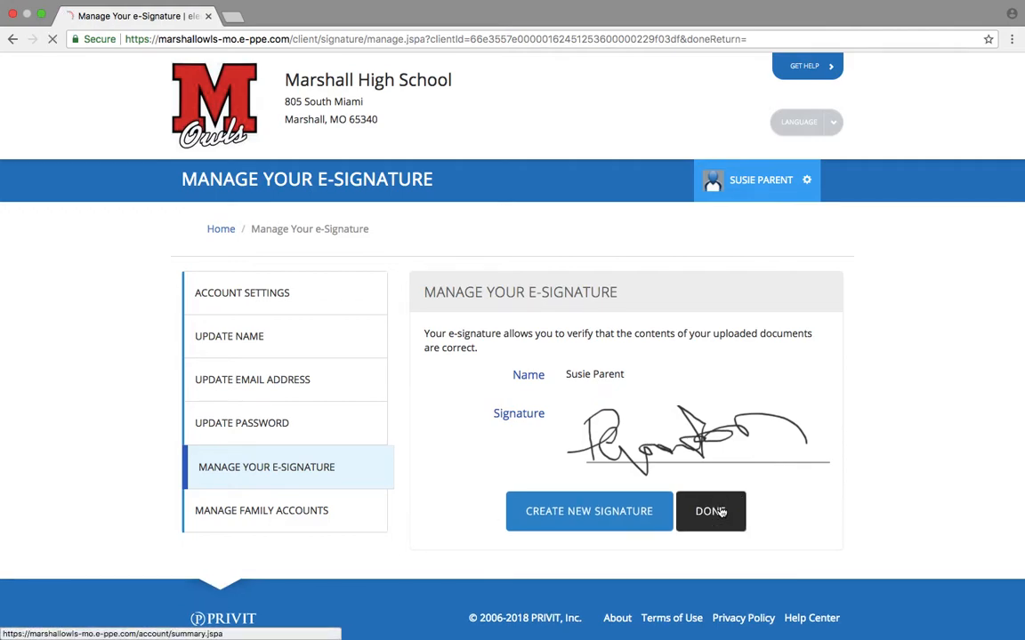
{"action": "left_click", "coordinate": [222, 233]}
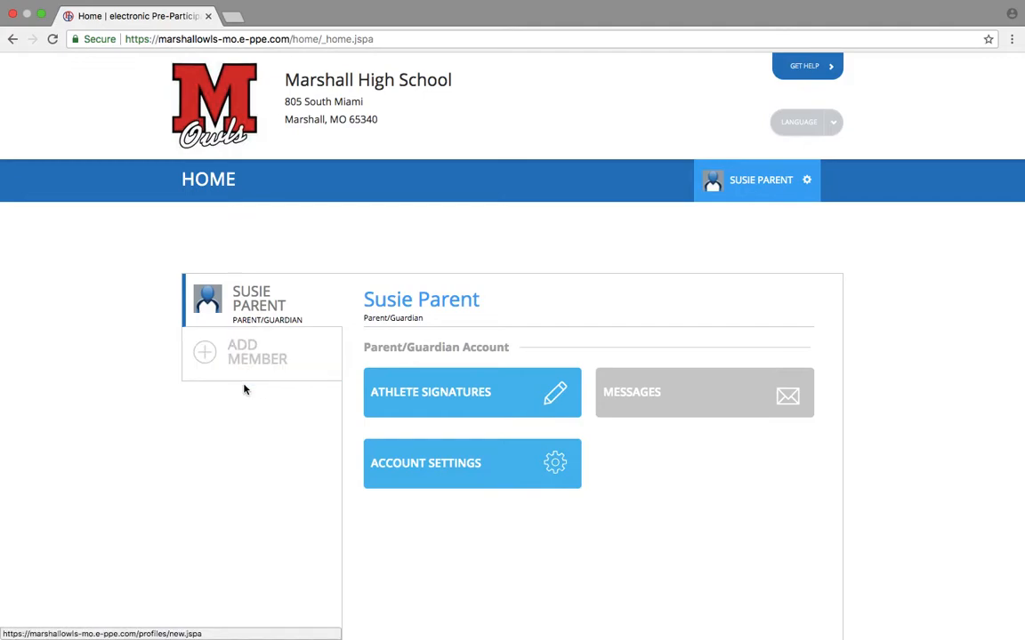
{"action": "left_click", "coordinate": [227, 361]}
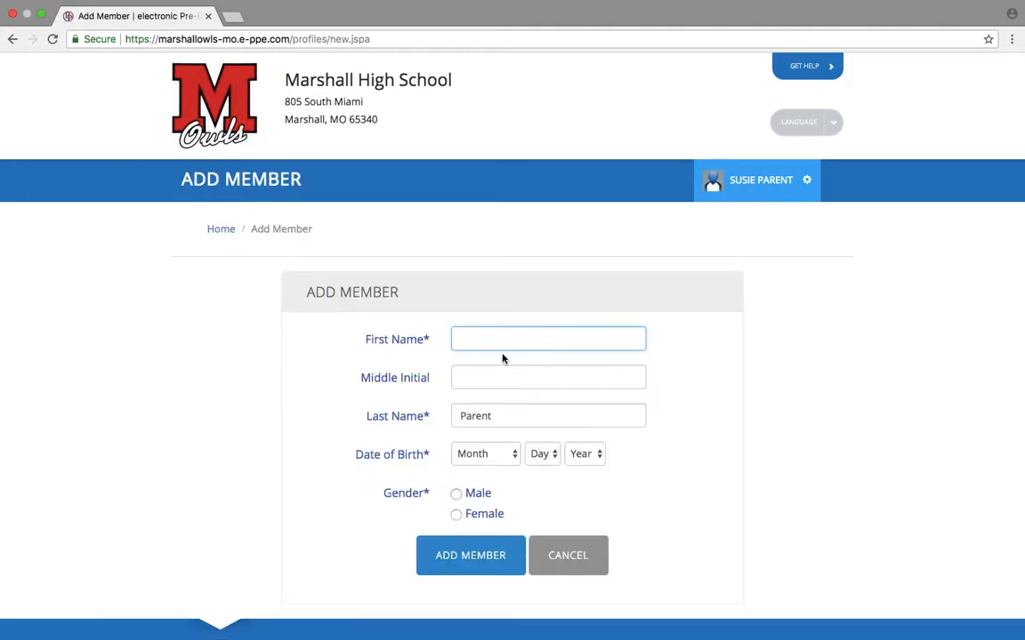
{"action": "type", "text": "Bobby"}
{"action": "key", "text": "Tab"}
{"action": "key", "text": "Tab"}
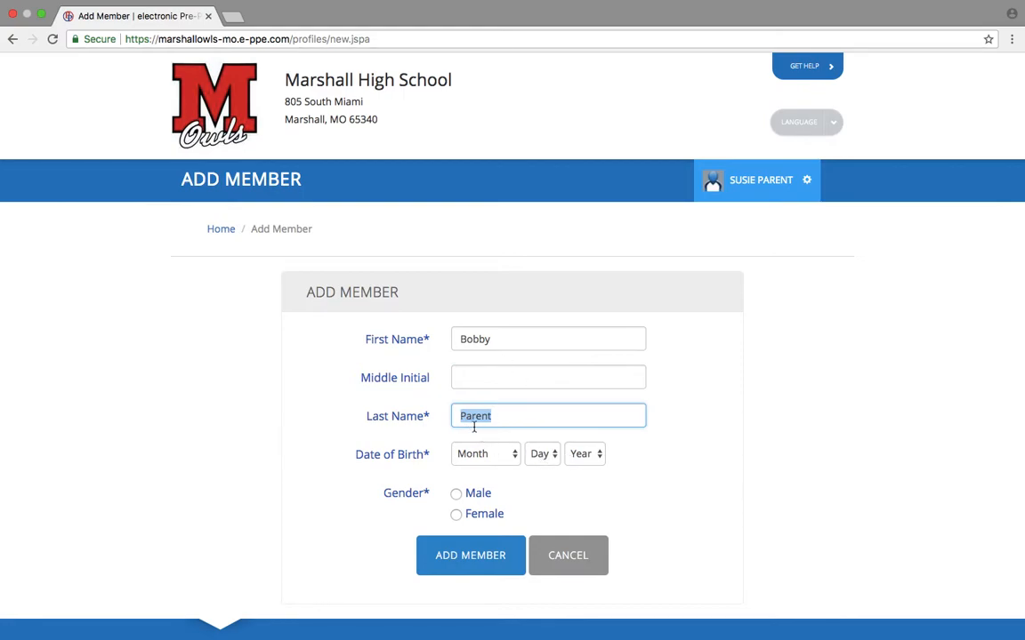
{"action": "left_click", "coordinate": [498, 456]}
{"action": "left_click", "coordinate": [524, 508]}
{"action": "left_click", "coordinate": [535, 452]}
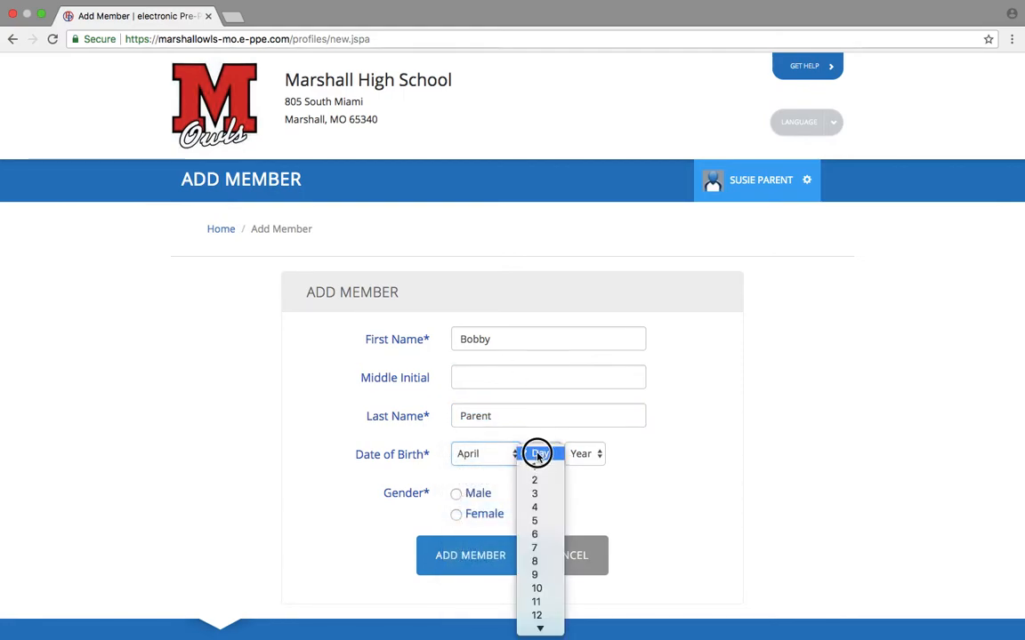
{"action": "left_click", "coordinate": [539, 507]}
{"action": "left_click", "coordinate": [582, 451]}
{"action": "left_click", "coordinate": [578, 532]}
{"action": "left_click", "coordinate": [456, 494]}
{"action": "left_click", "coordinate": [477, 558]}
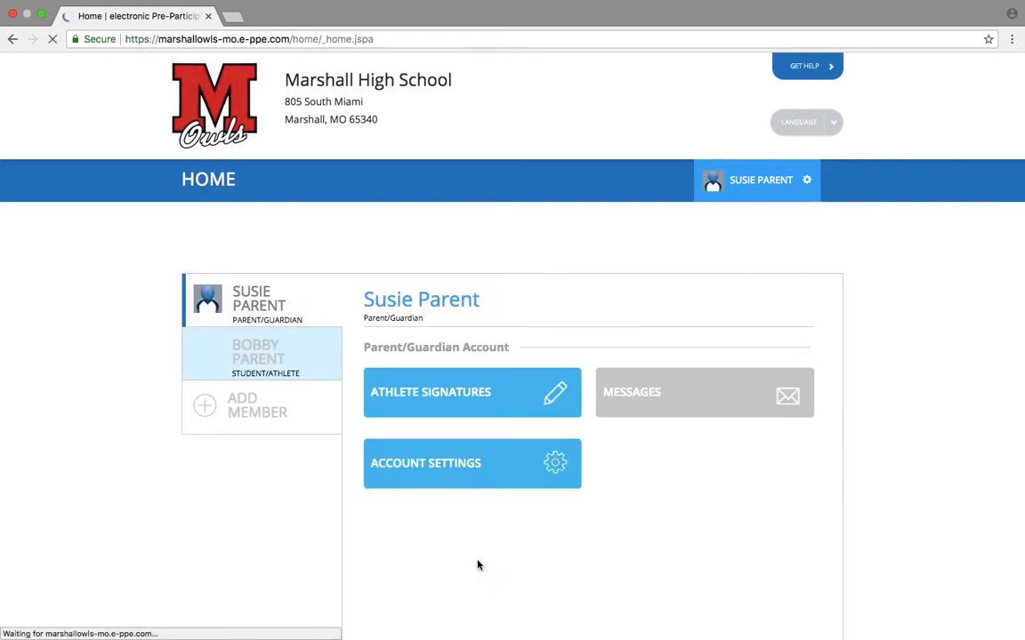
Start a new e-signature for the student and draw it in the signature pad.
{"action": "left_click", "coordinate": [482, 406]}
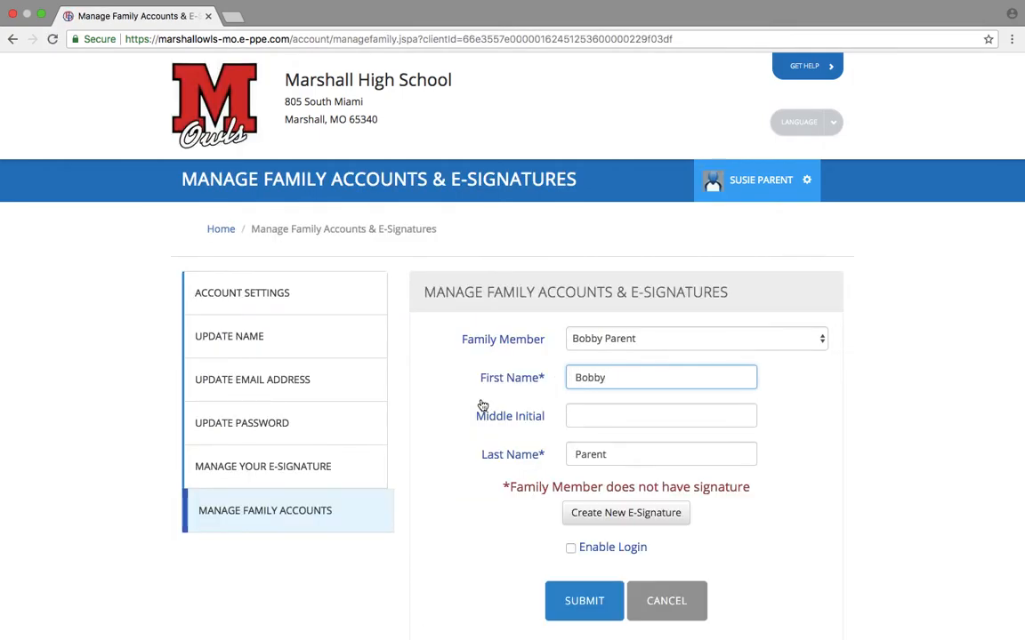
{"action": "scroll", "coordinate": [537, 462], "scroll_direction": "down", "scroll_amount": 1}
{"action": "scroll", "coordinate": [538, 462], "scroll_direction": "down", "scroll_amount": 1}
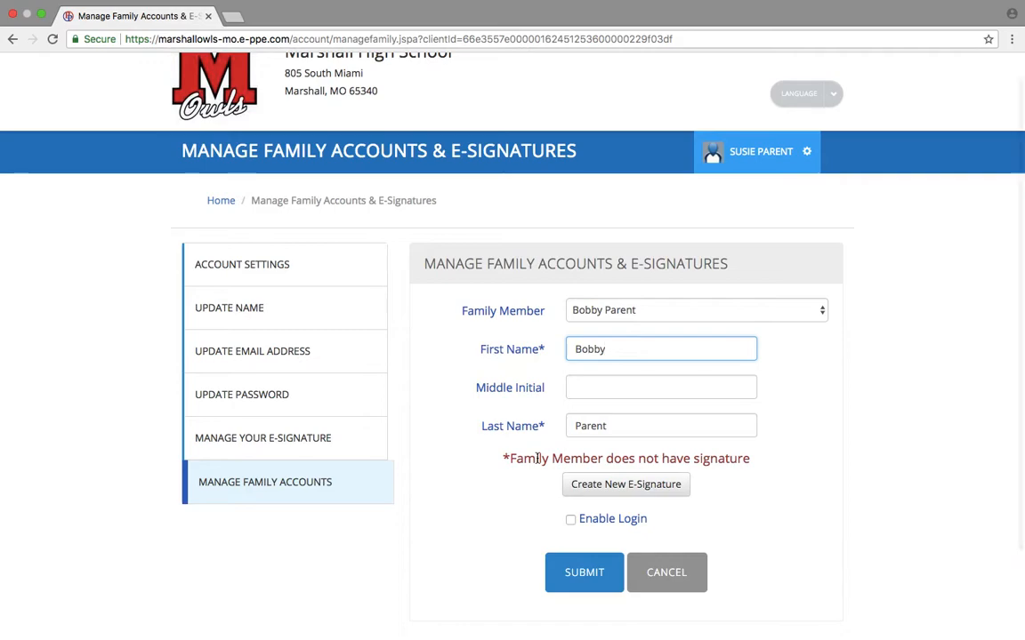
{"action": "left_click", "coordinate": [612, 485]}
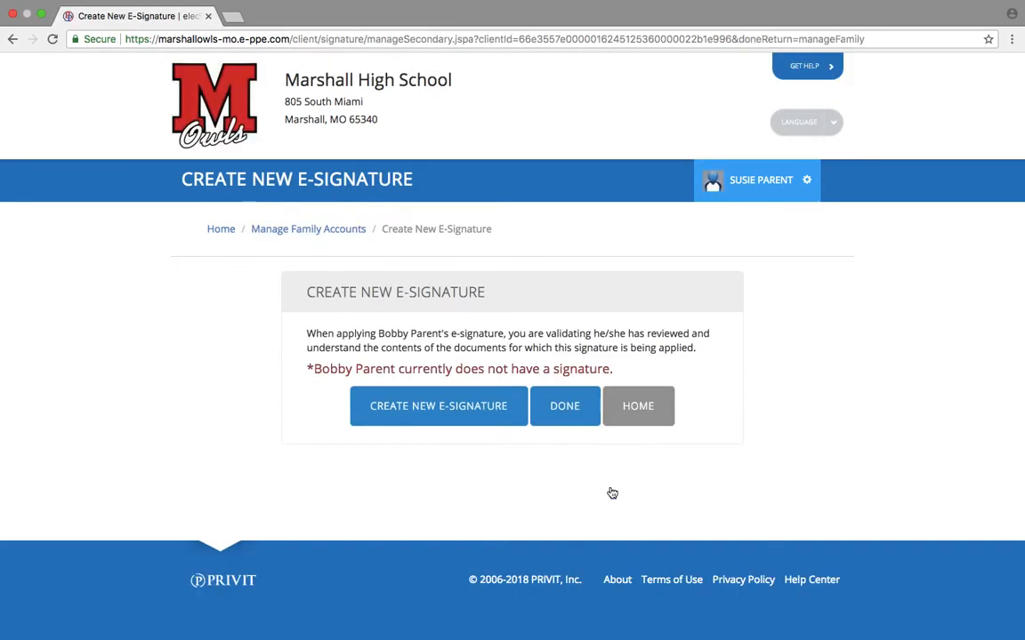
{"action": "left_click", "coordinate": [477, 420]}
{"action": "left_click_drag", "start_coordinate": [347, 442], "coordinate": [345, 527]}
{"action": "mouse_move", "coordinate": [324, 457]}
{"action": "left_mouse_down"}
{"action": "mouse_move", "coordinate": [345, 467]}
{"action": "mouse_move", "coordinate": [347, 520]}
{"action": "left_mouse_up"}
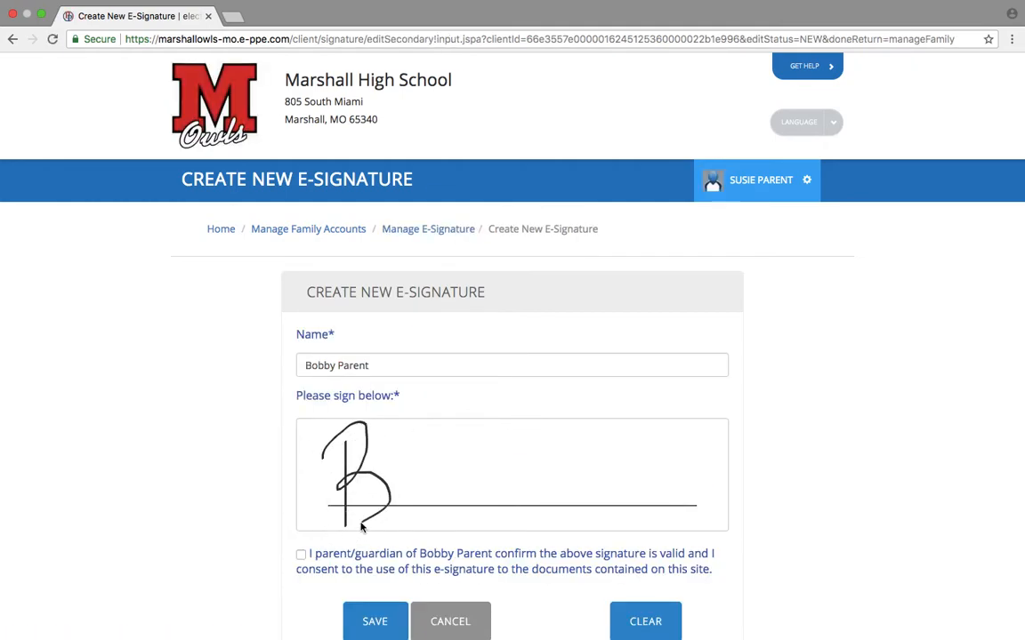
{"action": "left_click_drag", "start_coordinate": [402, 488], "coordinate": [450, 505]}
{"action": "mouse_move", "coordinate": [435, 435]}
{"action": "left_mouse_down"}
{"action": "mouse_move", "coordinate": [473, 500]}
{"action": "mouse_move", "coordinate": [517, 478]}
{"action": "mouse_move", "coordinate": [472, 425]}
{"action": "mouse_move", "coordinate": [659, 498]}
{"action": "left_mouse_up"}
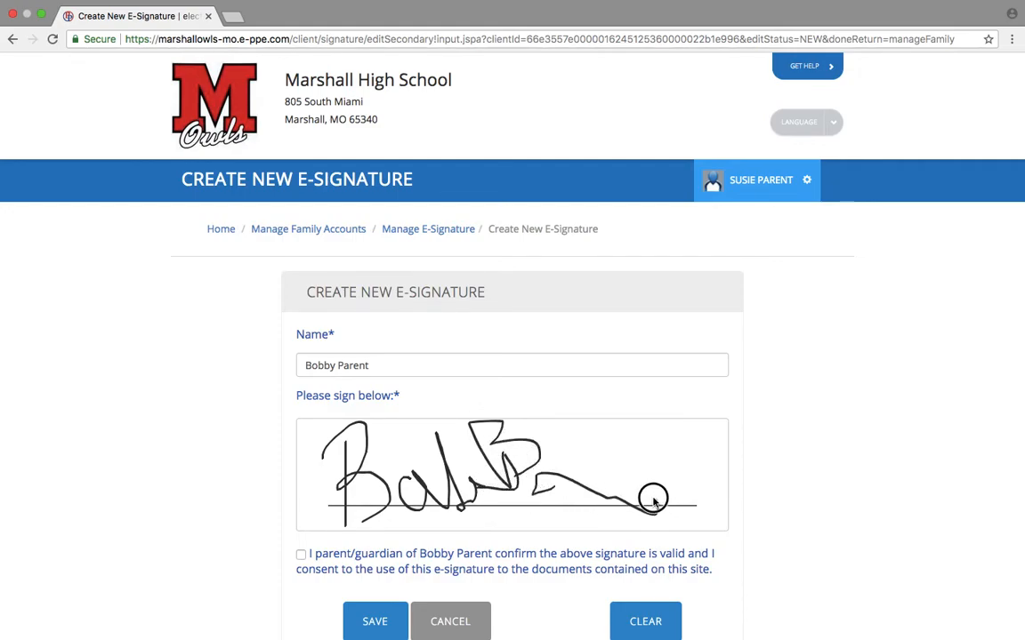
Tick the guardian consent box, save the signature, and return to the home page.
{"action": "left_click", "coordinate": [306, 560]}
{"action": "left_click", "coordinate": [365, 613]}
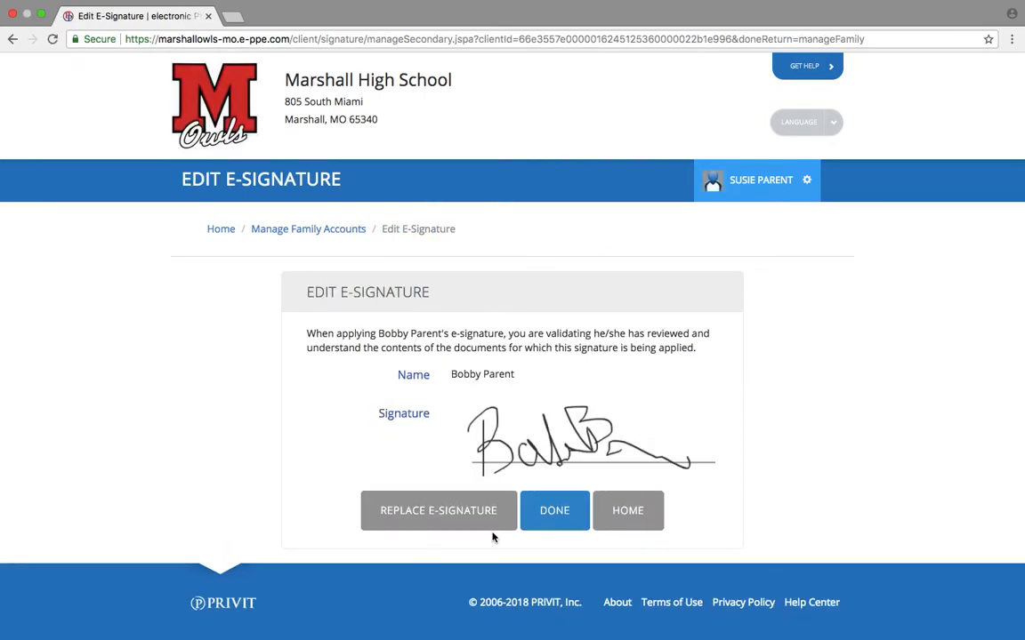
{"action": "left_click", "coordinate": [552, 514]}
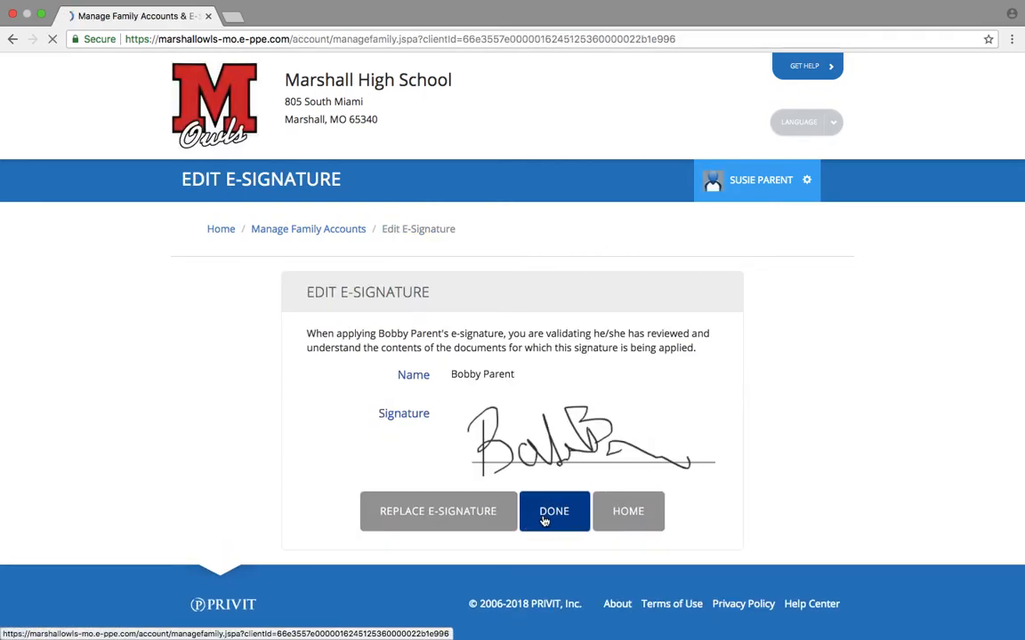
{"action": "left_click", "coordinate": [211, 233]}
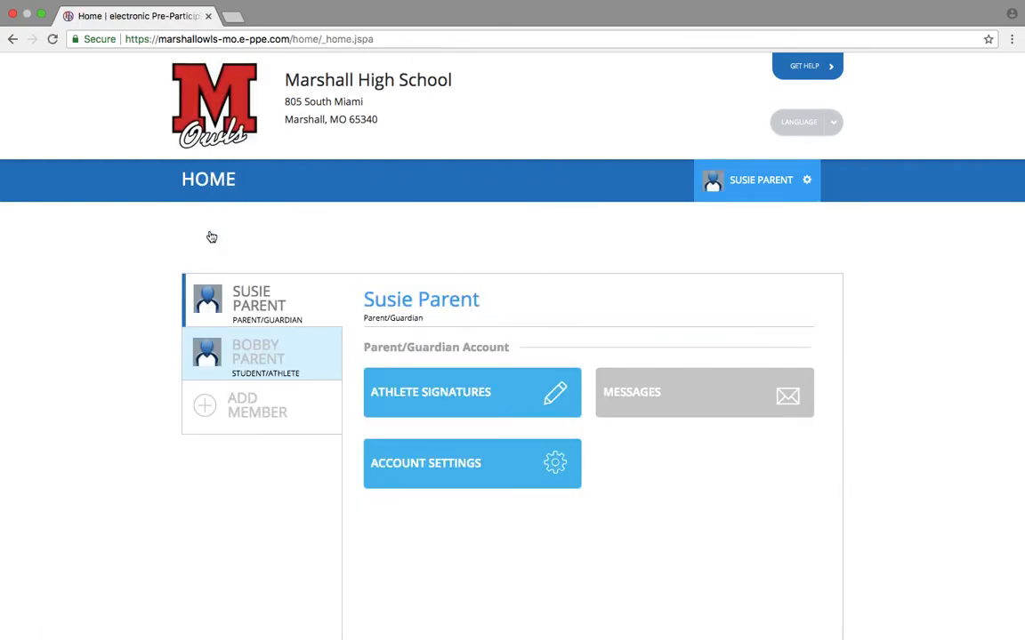
Select the student's entry in the member list and START the Personal Details form.
{"action": "left_click", "coordinate": [242, 313]}
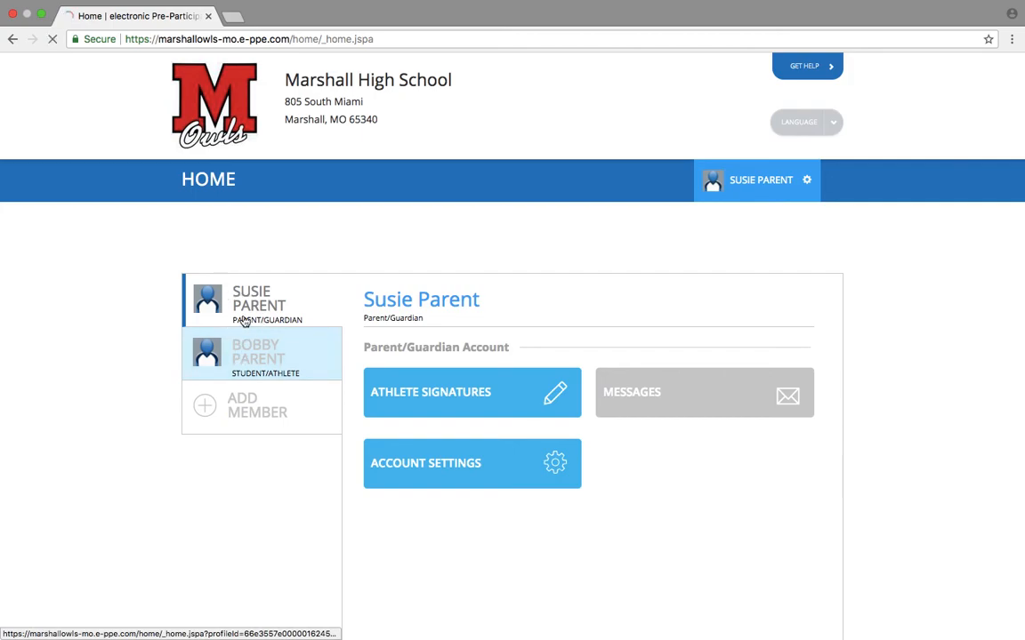
{"action": "left_click", "coordinate": [265, 303]}
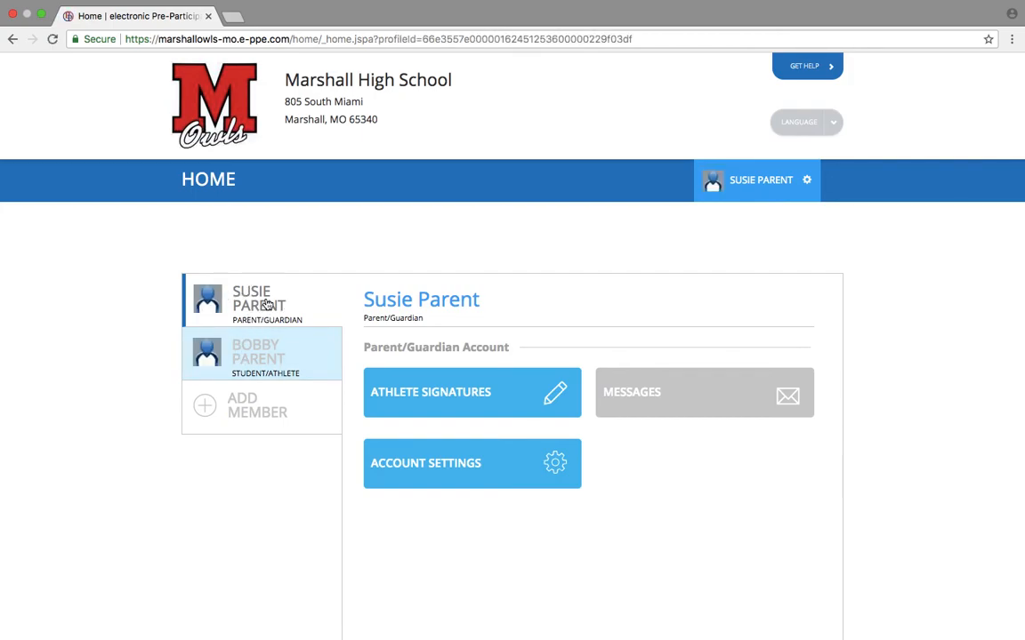
{"action": "left_click", "coordinate": [256, 354]}
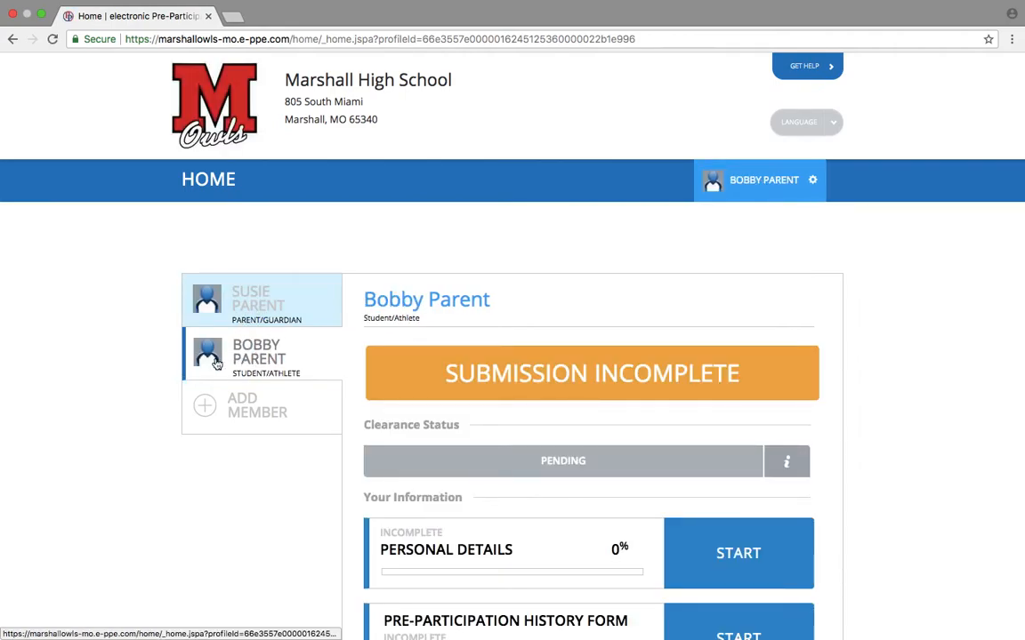
{"action": "mouse_move", "coordinate": [455, 373]}
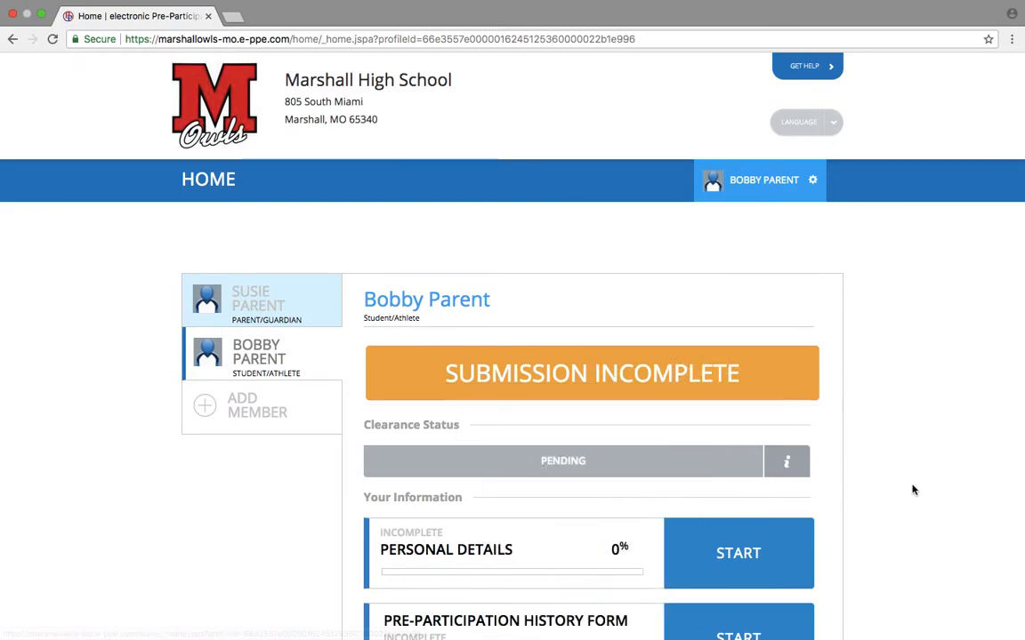
{"action": "scroll", "coordinate": [908, 487], "scroll_direction": "down", "scroll_amount": 3}
{"action": "scroll", "coordinate": [908, 487], "scroll_direction": "down", "scroll_amount": 5}
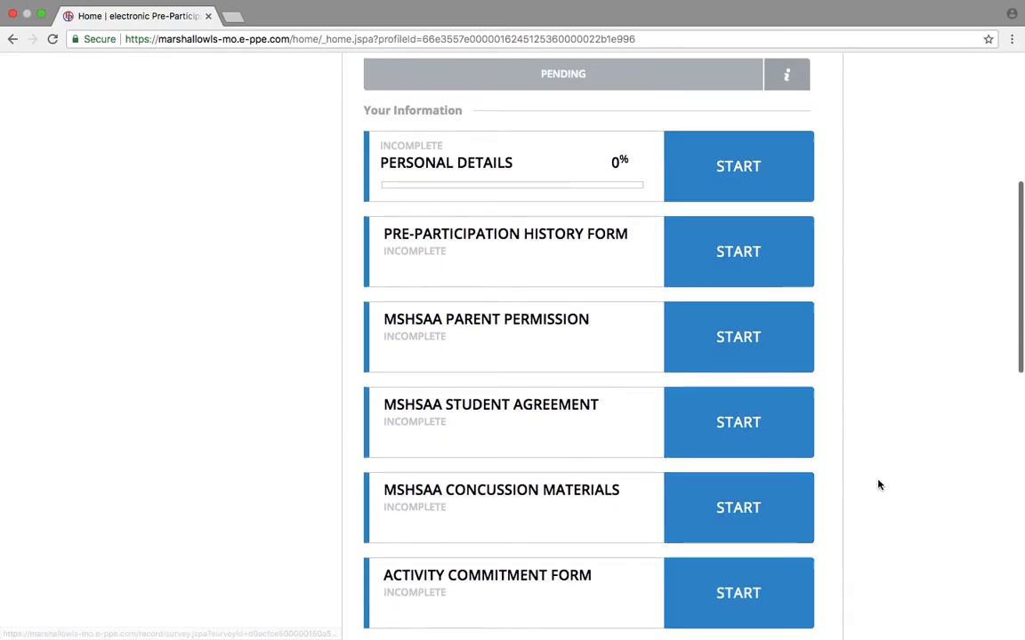
{"action": "scroll", "coordinate": [878, 483], "scroll_direction": "up", "scroll_amount": 3}
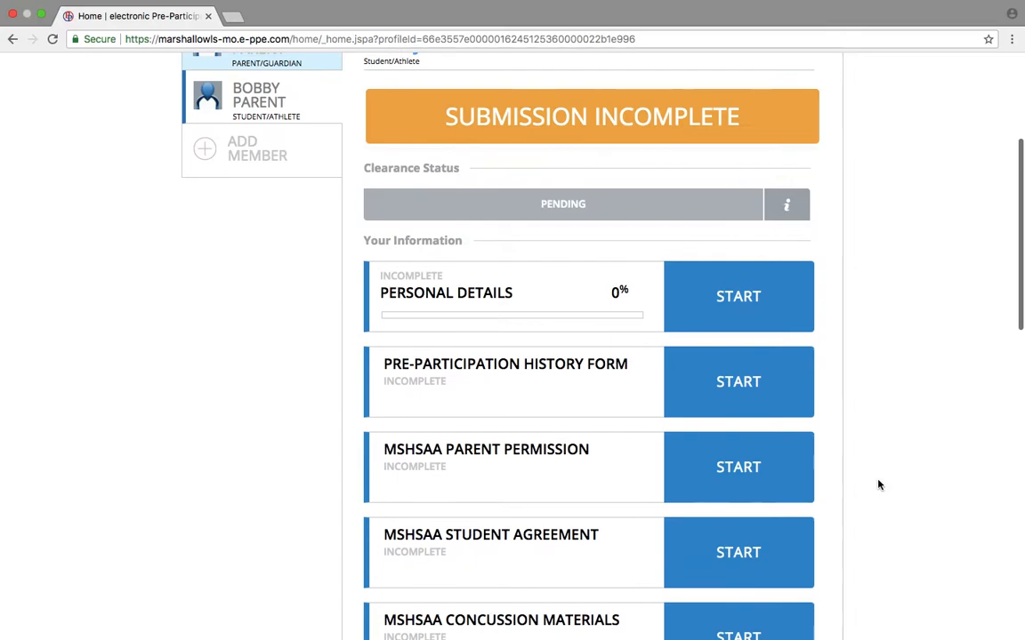
{"action": "left_click", "coordinate": [746, 316]}
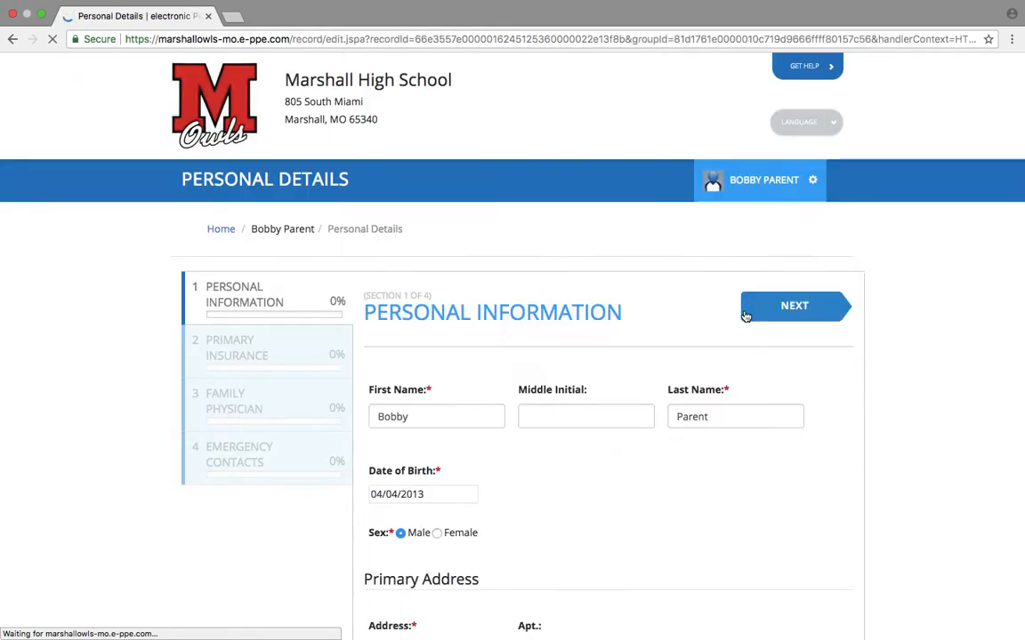
Fill in the street address and city, and choose American Samoa as the state.
{"action": "scroll", "coordinate": [680, 442], "scroll_direction": "down", "scroll_amount": 2}
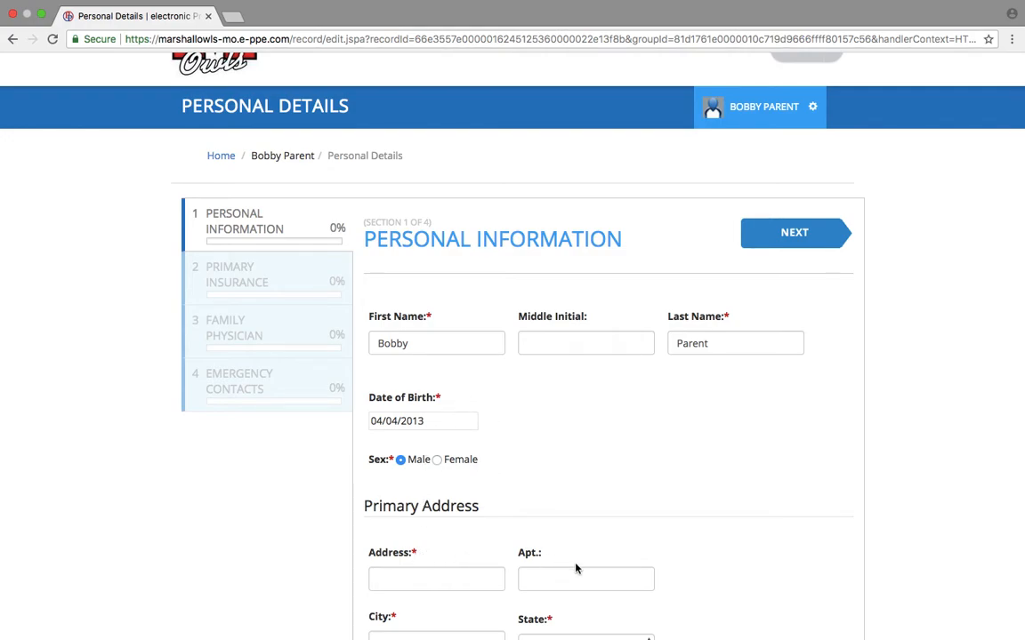
{"action": "scroll", "coordinate": [573, 565], "scroll_direction": "down", "scroll_amount": 2}
{"action": "scroll", "coordinate": [559, 556], "scroll_direction": "down", "scroll_amount": 3}
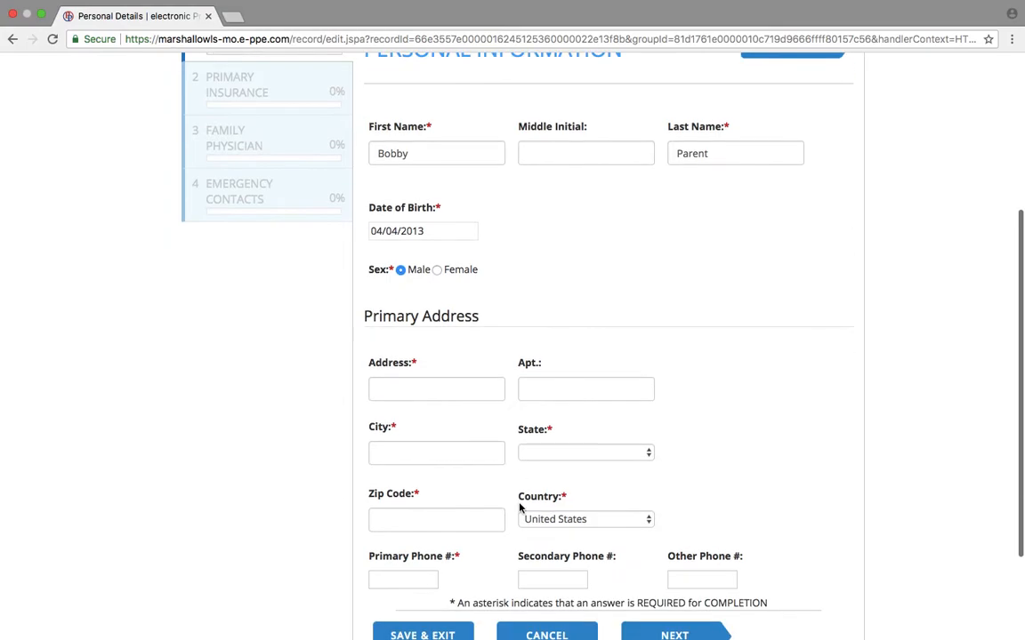
{"action": "scroll", "coordinate": [498, 480], "scroll_direction": "up", "scroll_amount": 2}
{"action": "left_click", "coordinate": [470, 464]}
{"action": "type", "text": "sdfasdf"}
{"action": "left_click", "coordinate": [476, 534]}
{"action": "type", "text": "asdfasdf"}
{"action": "left_click", "coordinate": [537, 531]}
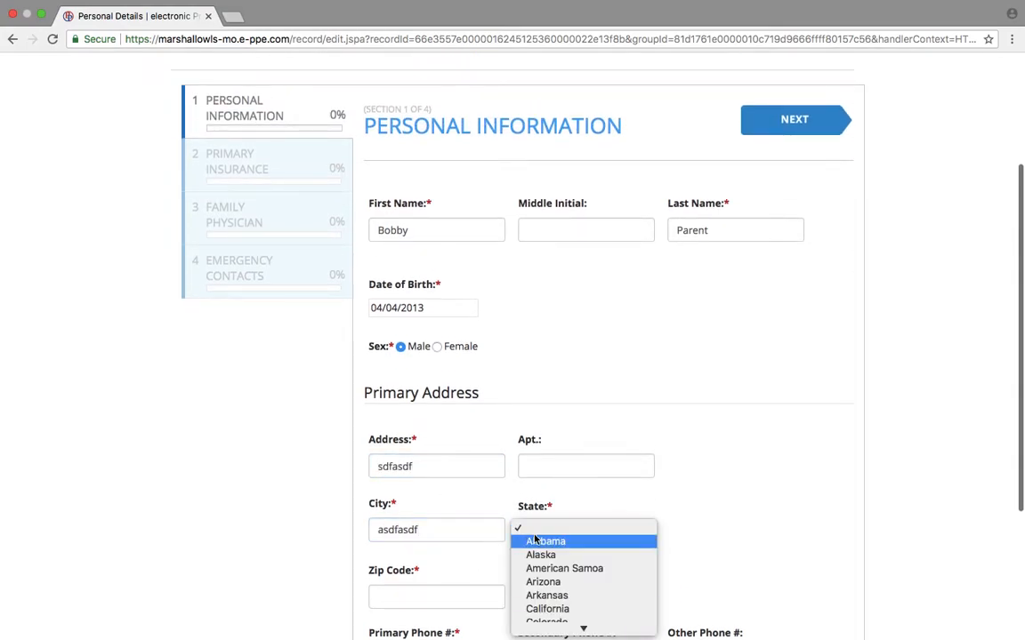
{"action": "left_click", "coordinate": [544, 568]}
Enter the zip code and continue to the Primary Insurance section.
{"action": "left_click", "coordinate": [441, 598]}
{"action": "type", "text": "adsf"}
{"action": "scroll", "coordinate": [441, 598], "scroll_direction": "down", "scroll_amount": 1}
{"action": "scroll", "coordinate": [441, 603], "scroll_direction": "down", "scroll_amount": 3}
{"action": "left_click", "coordinate": [406, 535]}
{"action": "left_click", "coordinate": [671, 606]}
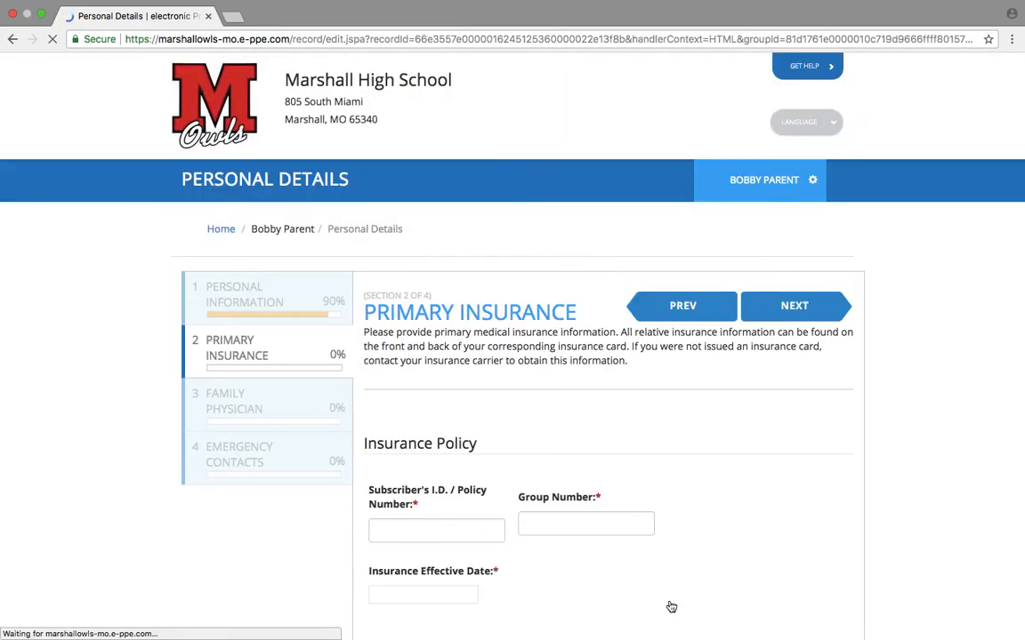
Enter the policy and group numbers and set the effective date to March 14, 2018.
{"action": "scroll", "coordinate": [667, 601], "scroll_direction": "down", "scroll_amount": 5}
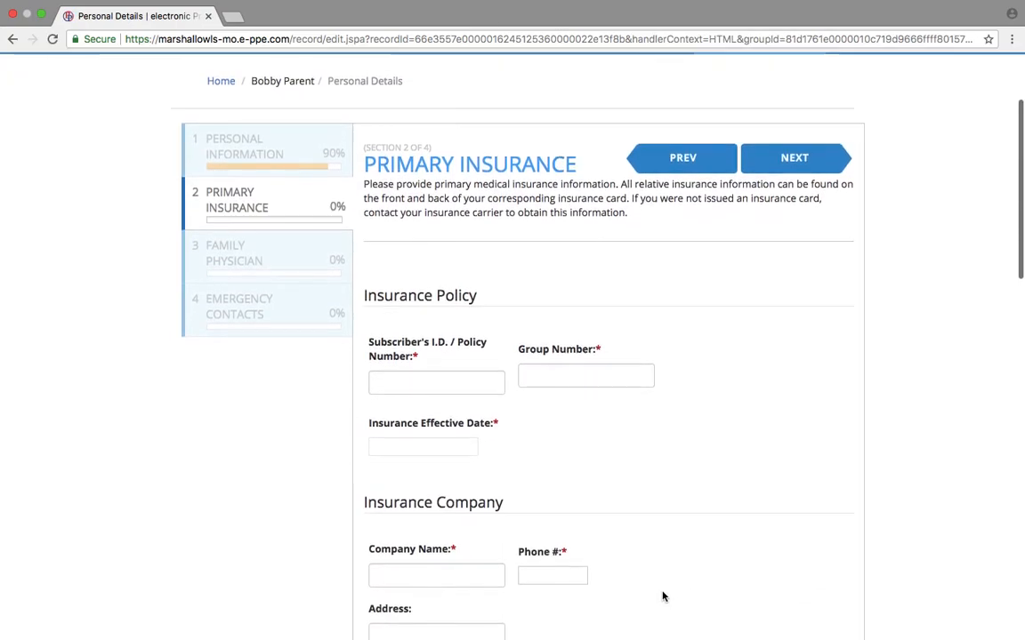
{"action": "scroll", "coordinate": [663, 597], "scroll_direction": "down", "scroll_amount": 1}
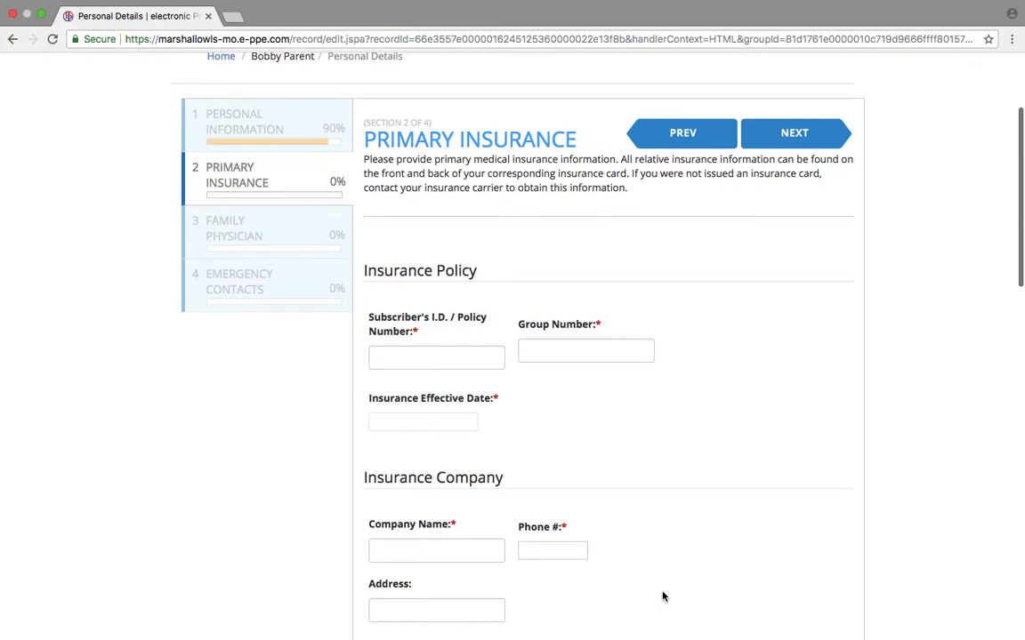
{"action": "scroll", "coordinate": [662, 597], "scroll_direction": "down", "scroll_amount": 2}
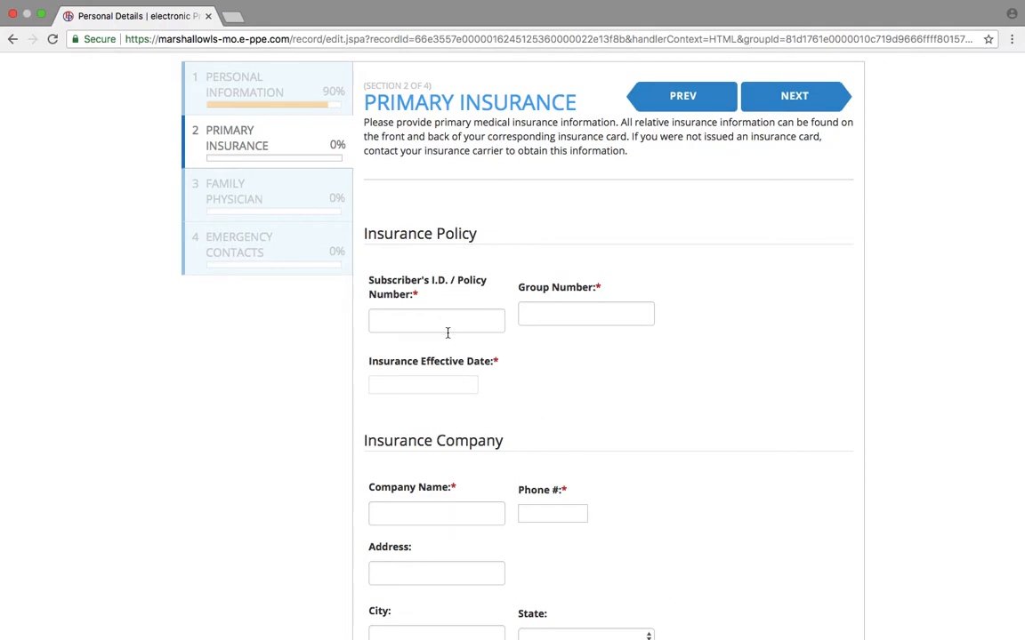
{"action": "scroll", "coordinate": [444, 390], "scroll_direction": "down", "scroll_amount": 5}
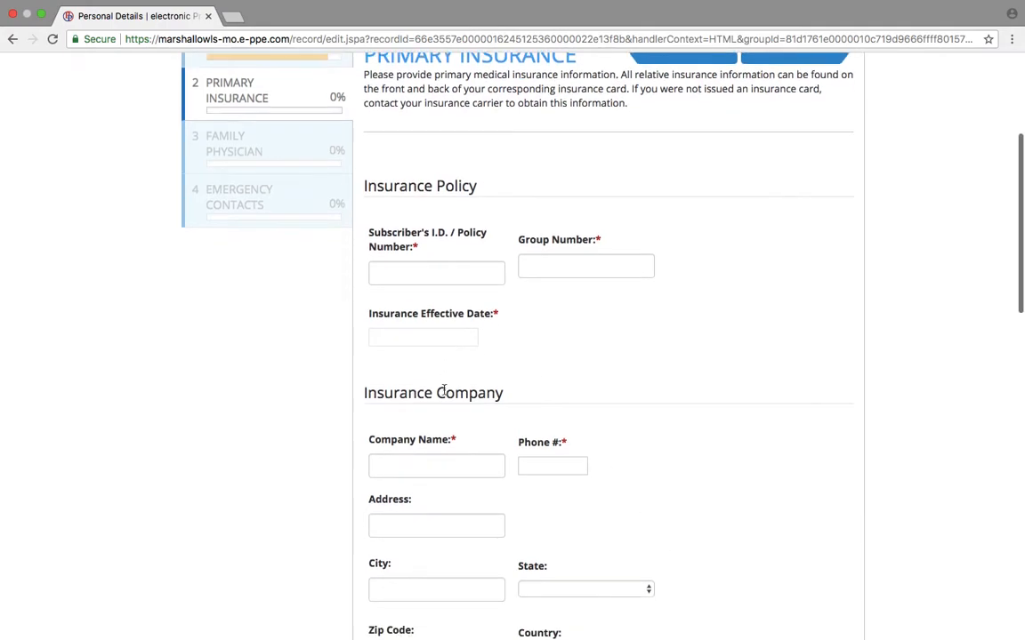
{"action": "scroll", "coordinate": [590, 489], "scroll_direction": "down", "scroll_amount": 10}
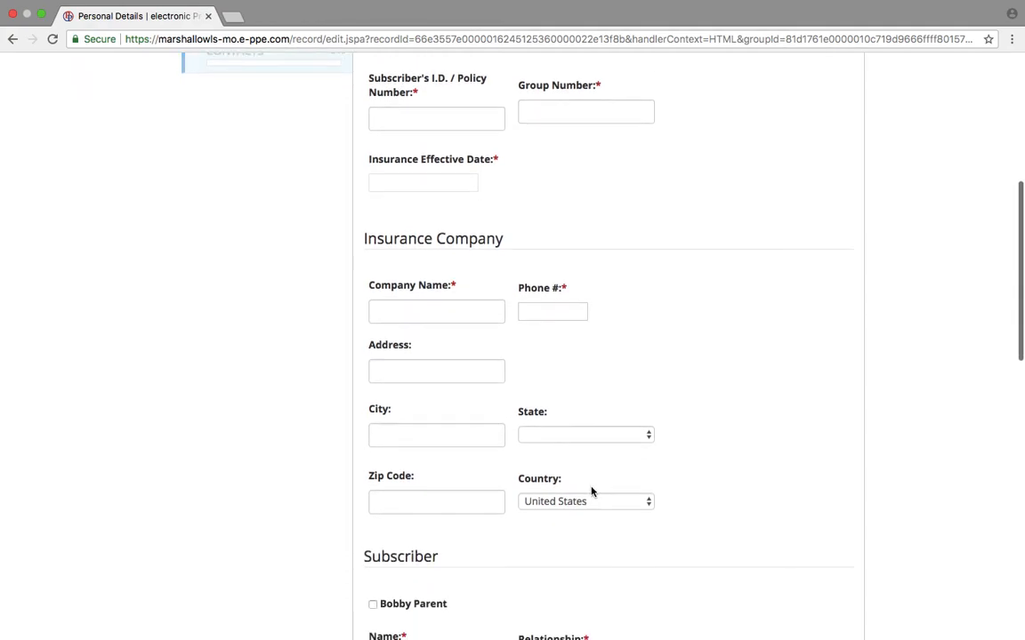
{"action": "scroll", "coordinate": [591, 492], "scroll_direction": "up", "scroll_amount": 5}
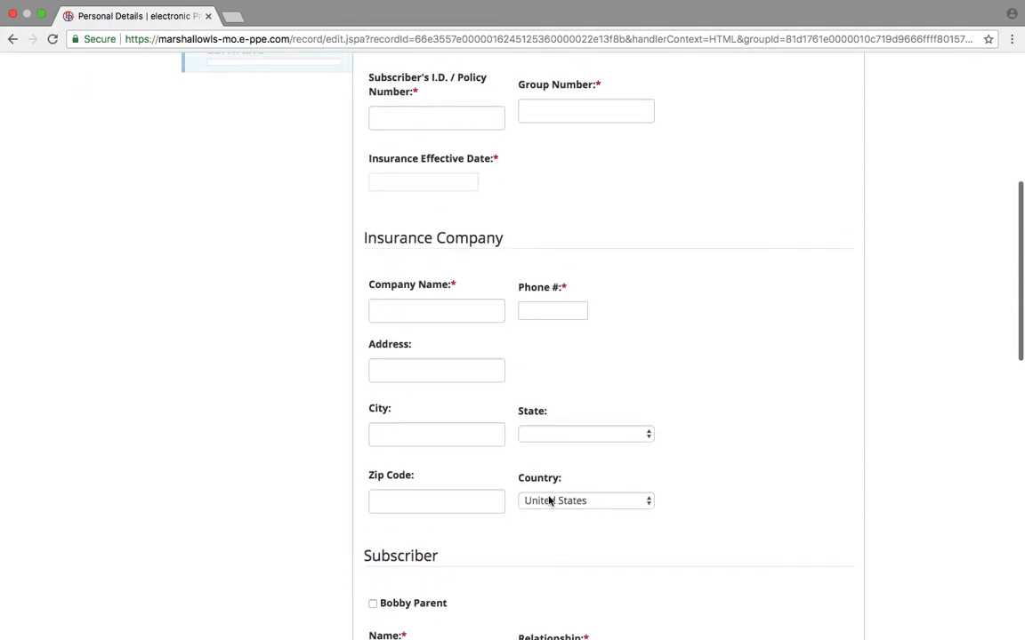
{"action": "scroll", "coordinate": [549, 500], "scroll_direction": "down", "scroll_amount": 2}
{"action": "scroll", "coordinate": [514, 515], "scroll_direction": "down", "scroll_amount": 10}
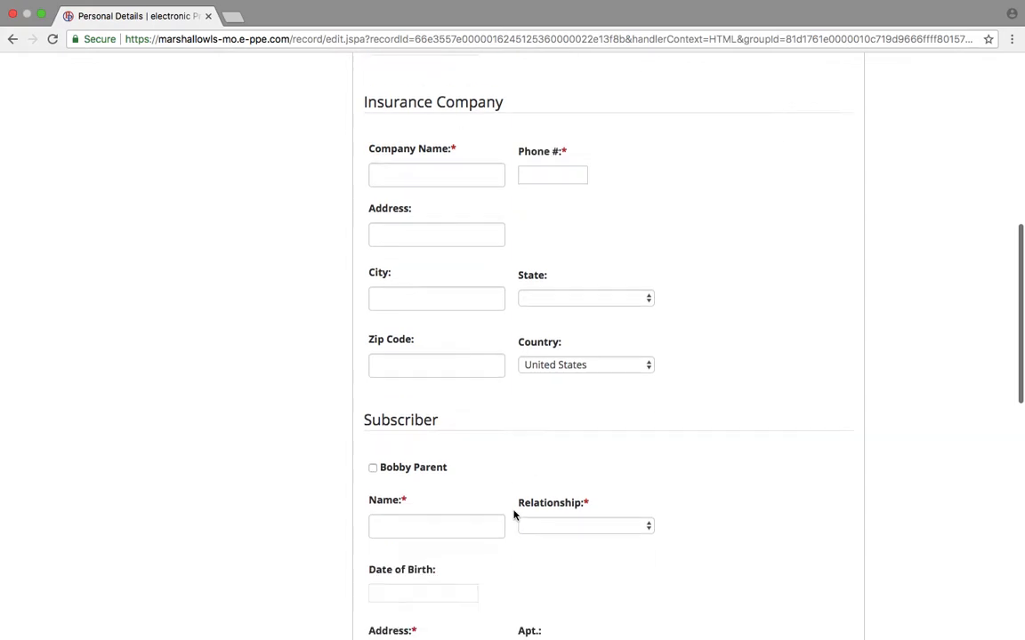
{"action": "scroll", "coordinate": [514, 515], "scroll_direction": "down", "scroll_amount": 3}
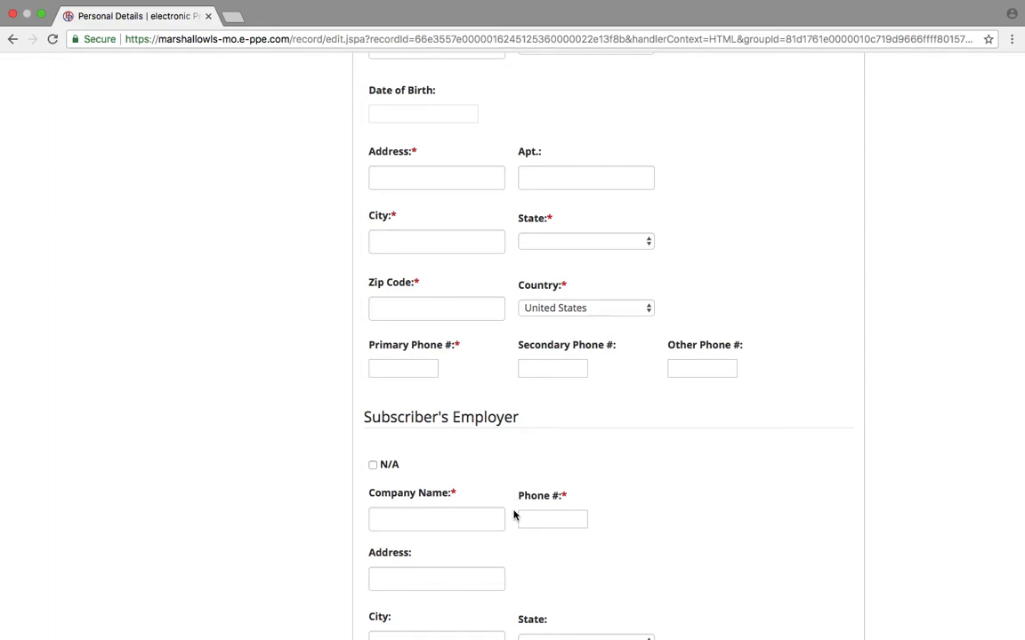
{"action": "scroll", "coordinate": [513, 515], "scroll_direction": "down", "scroll_amount": 1}
{"action": "scroll", "coordinate": [513, 515], "scroll_direction": "up", "scroll_amount": 8}
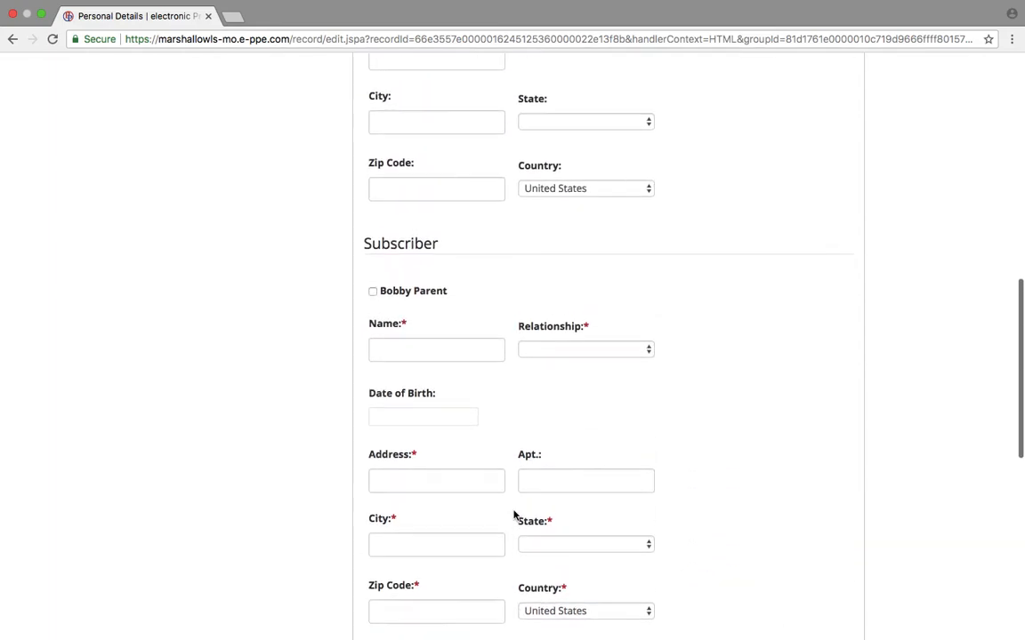
{"action": "scroll", "coordinate": [513, 515], "scroll_direction": "up", "scroll_amount": 6}
{"action": "scroll", "coordinate": [446, 233], "scroll_direction": "up", "scroll_amount": 6}
{"action": "left_click", "coordinate": [422, 297]}
{"action": "type", "text": "asdfasdf"}
{"action": "left_click", "coordinate": [596, 288]}
{"action": "type", "text": "adsfasdf"}
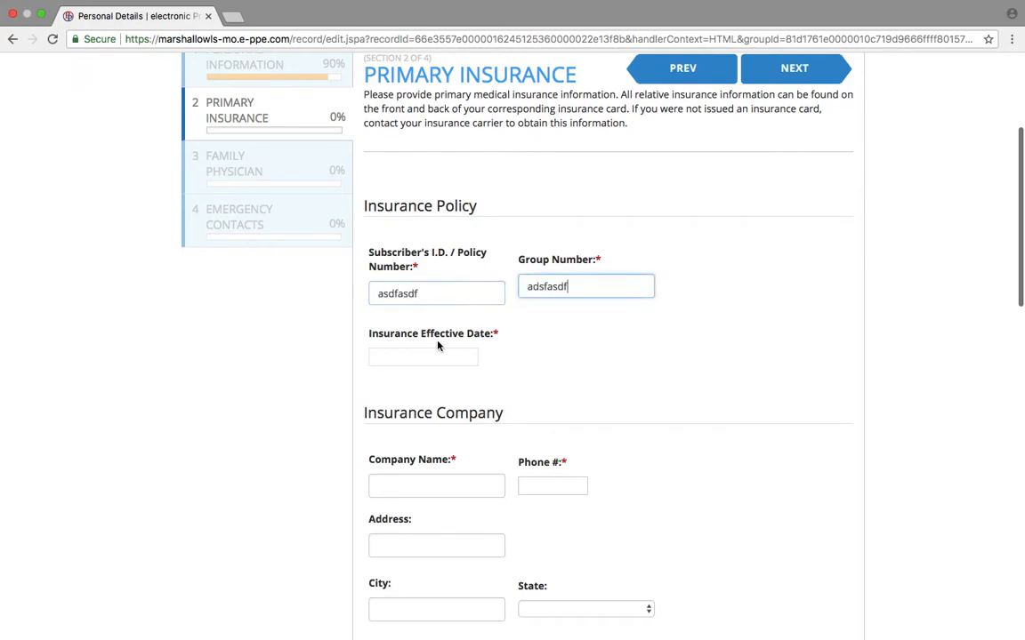
{"action": "left_click", "coordinate": [436, 354]}
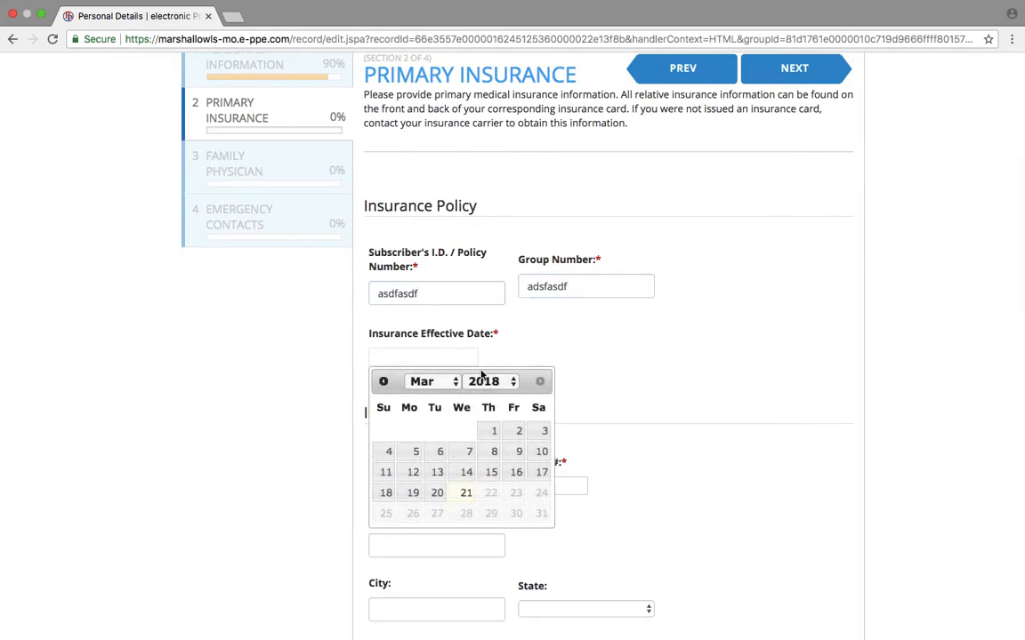
{"action": "left_click", "coordinate": [458, 480]}
Fill in the insurance company name and phone number.
{"action": "scroll", "coordinate": [458, 479], "scroll_direction": "down", "scroll_amount": 1}
{"action": "left_click", "coordinate": [446, 476]}
{"action": "type", "text": "asdfasdf"}
{"action": "left_click", "coordinate": [564, 472]}
{"action": "type", "text": "a"}
{"action": "scroll", "coordinate": [565, 472], "scroll_direction": "down", "scroll_amount": 2}
{"action": "scroll", "coordinate": [564, 473], "scroll_direction": "down", "scroll_amount": 8}
Keep the student as subscriber, mark Subscriber's Employer N/A, and continue to Family Physician.
{"action": "left_click", "coordinate": [373, 344]}
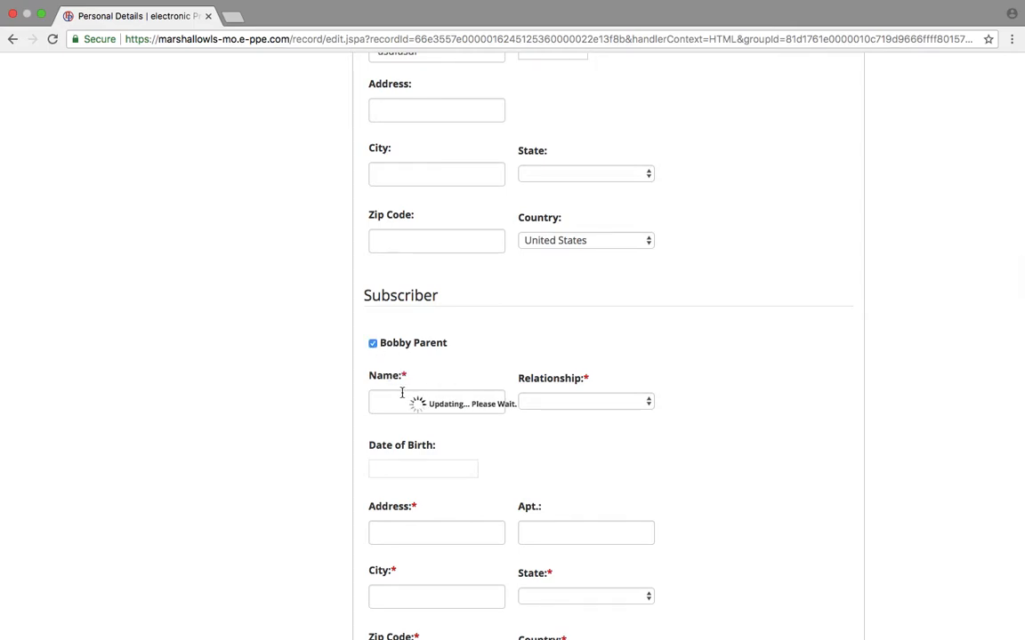
{"action": "left_click", "coordinate": [378, 344]}
{"action": "left_click", "coordinate": [377, 344]}
{"action": "scroll", "coordinate": [433, 454], "scroll_direction": "down", "scroll_amount": 5}
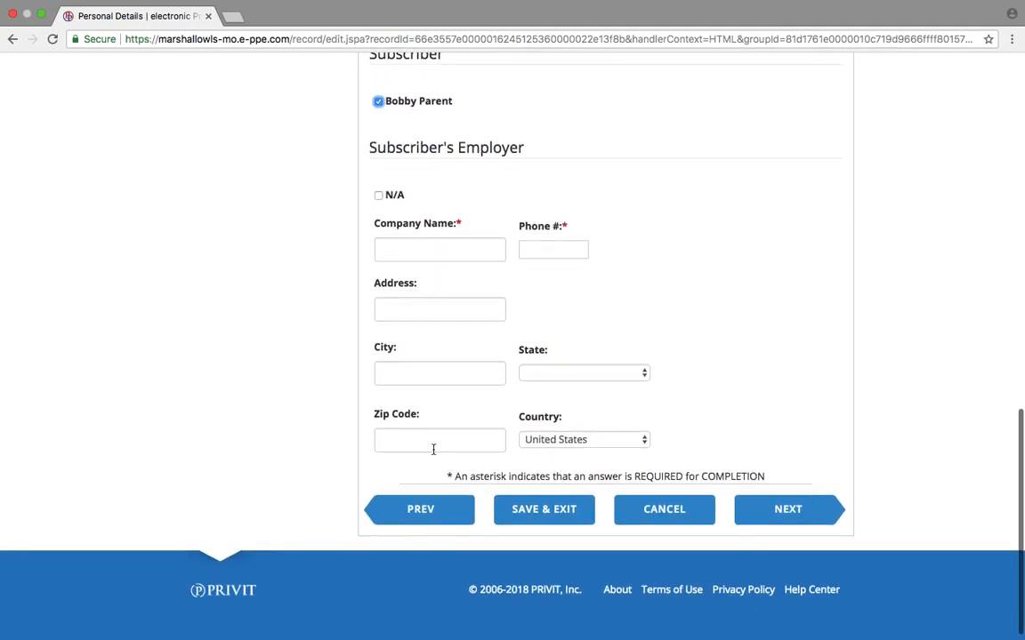
{"action": "left_click", "coordinate": [378, 195]}
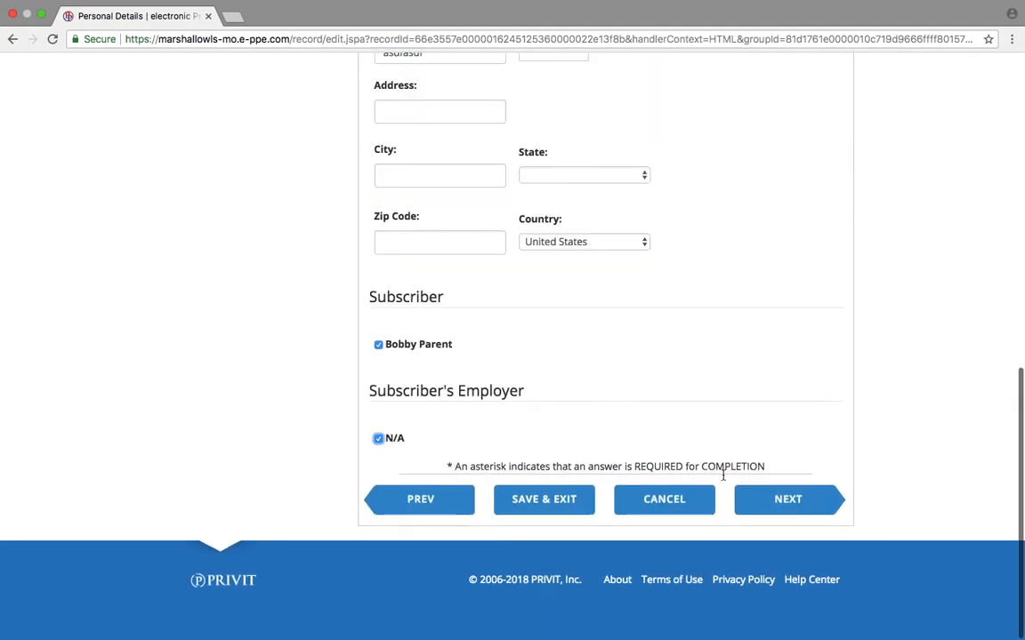
{"action": "left_click", "coordinate": [767, 513]}
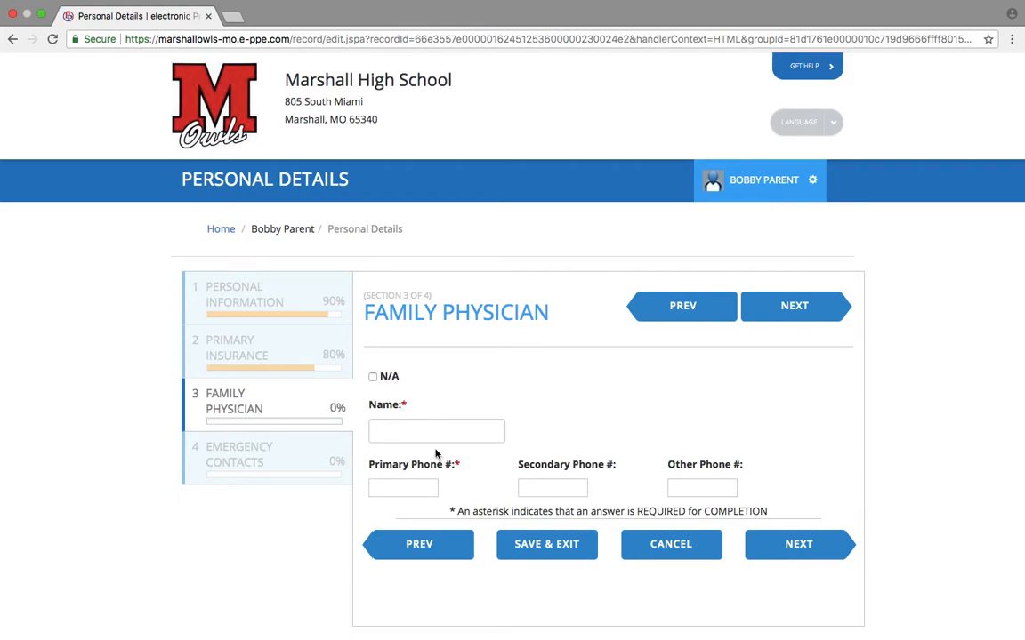
Tick N/A for Family Physician and advance to the Emergency Contacts section.
{"action": "left_click", "coordinate": [372, 377]}
{"action": "left_click", "coordinate": [805, 540]}
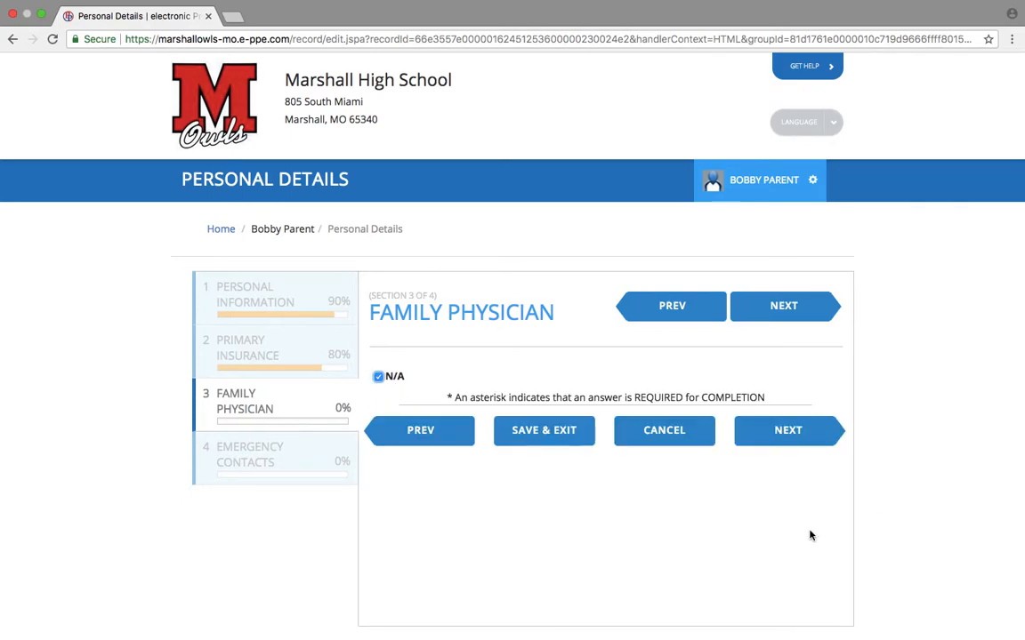
{"action": "left_click", "coordinate": [791, 436]}
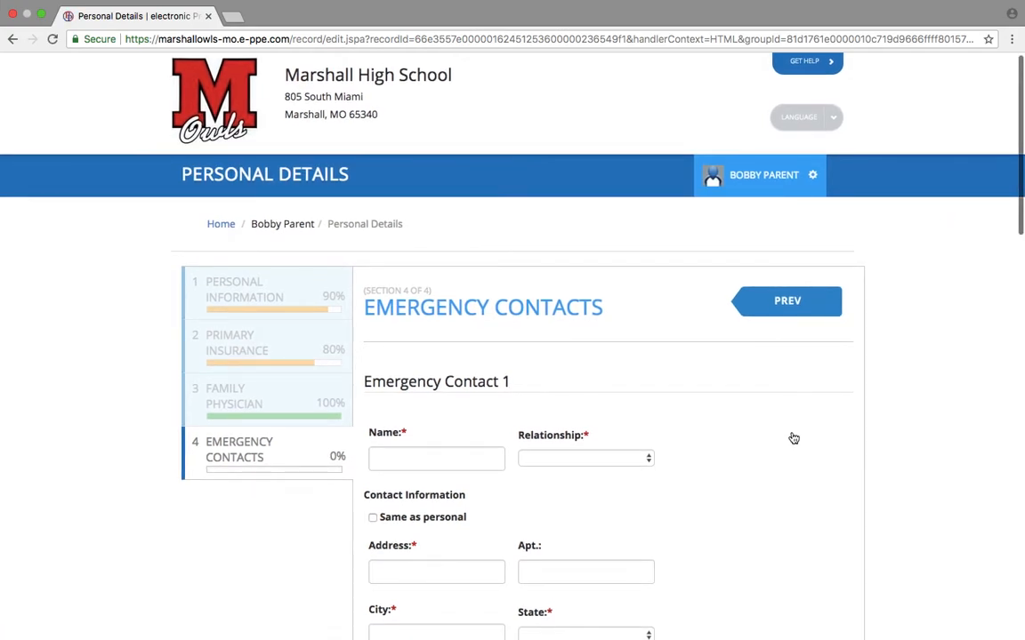
Start emergency contact 1 as a Brother sharing the personal address, and mark contact 2 N/A.
{"action": "scroll", "coordinate": [794, 439], "scroll_direction": "down", "scroll_amount": 3}
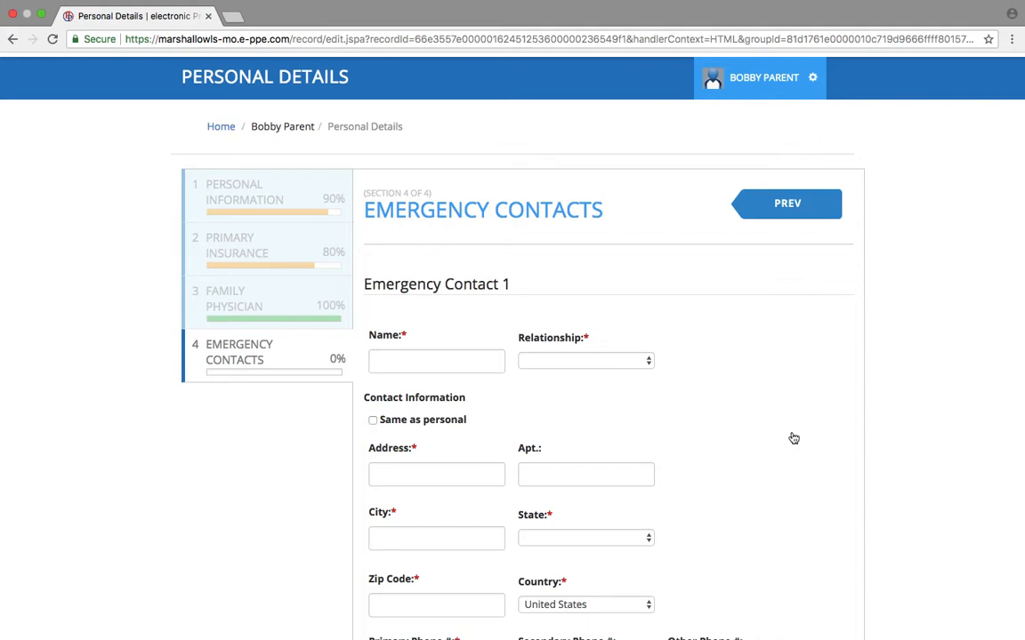
{"action": "left_click", "coordinate": [494, 360]}
{"action": "type", "text": "asdfasdf"}
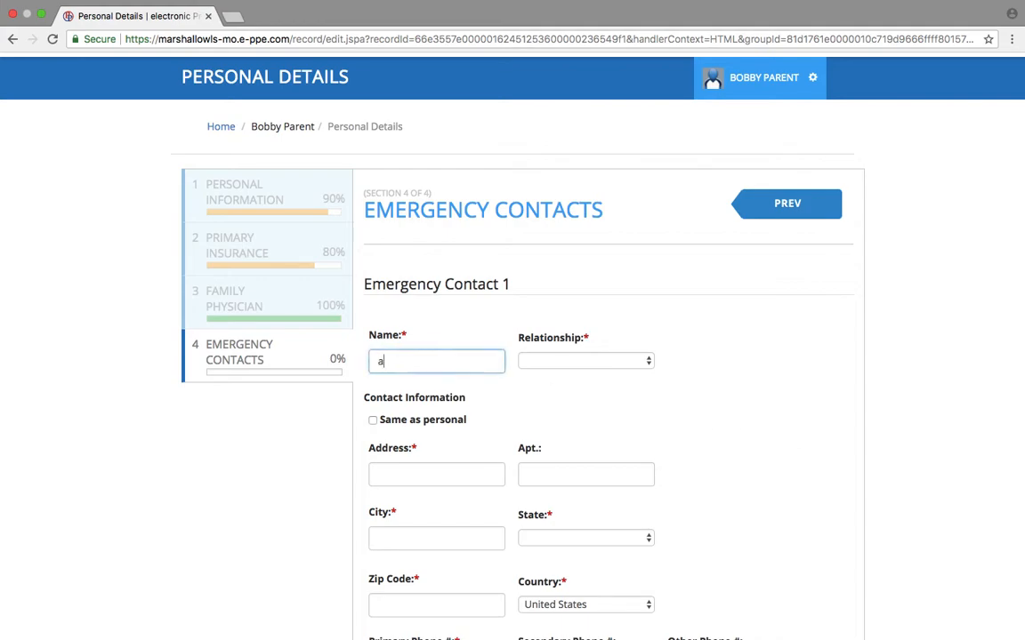
{"action": "left_click", "coordinate": [563, 362]}
{"action": "left_click", "coordinate": [560, 427]}
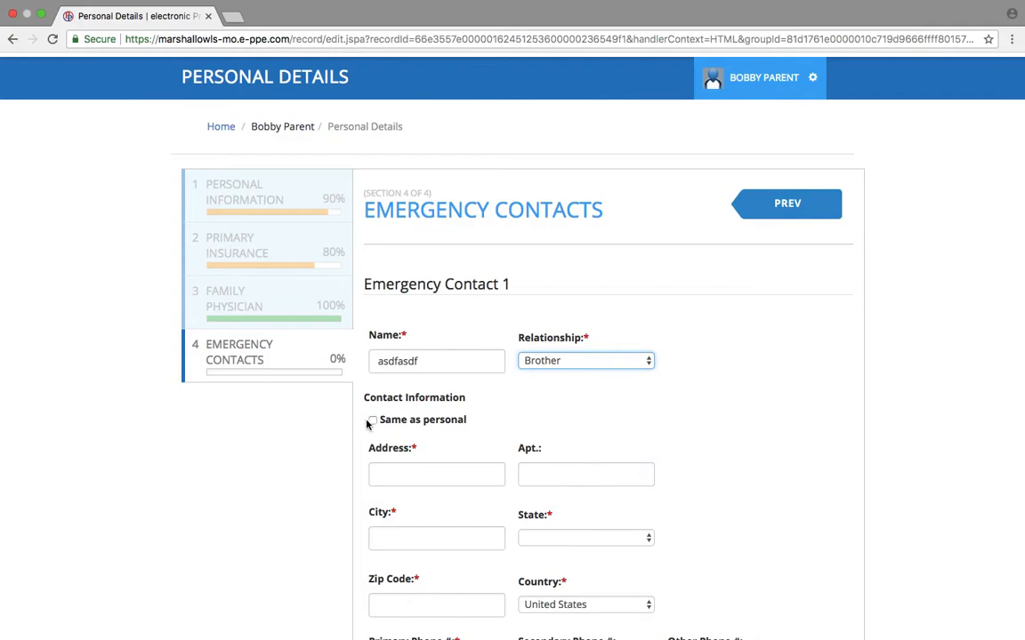
{"action": "left_click", "coordinate": [372, 420]}
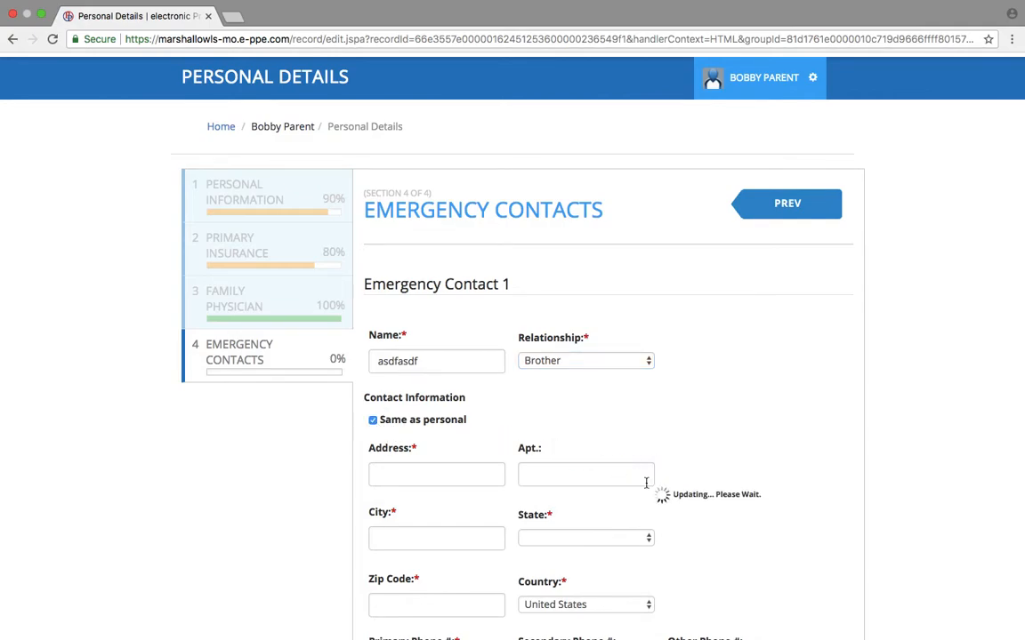
{"action": "scroll", "coordinate": [646, 483], "scroll_direction": "down", "scroll_amount": 4}
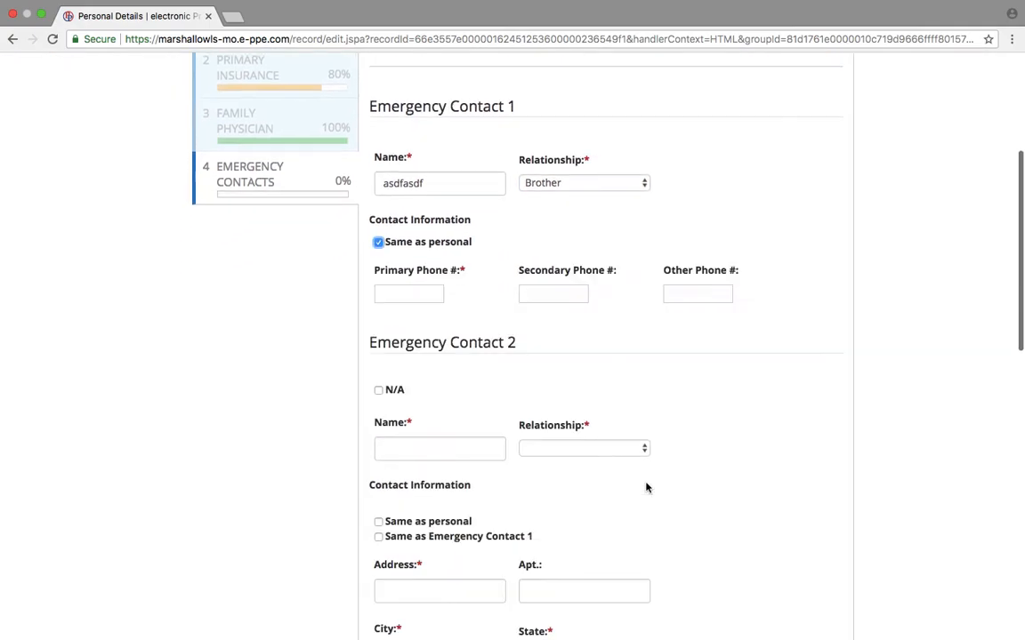
{"action": "left_click", "coordinate": [432, 293]}
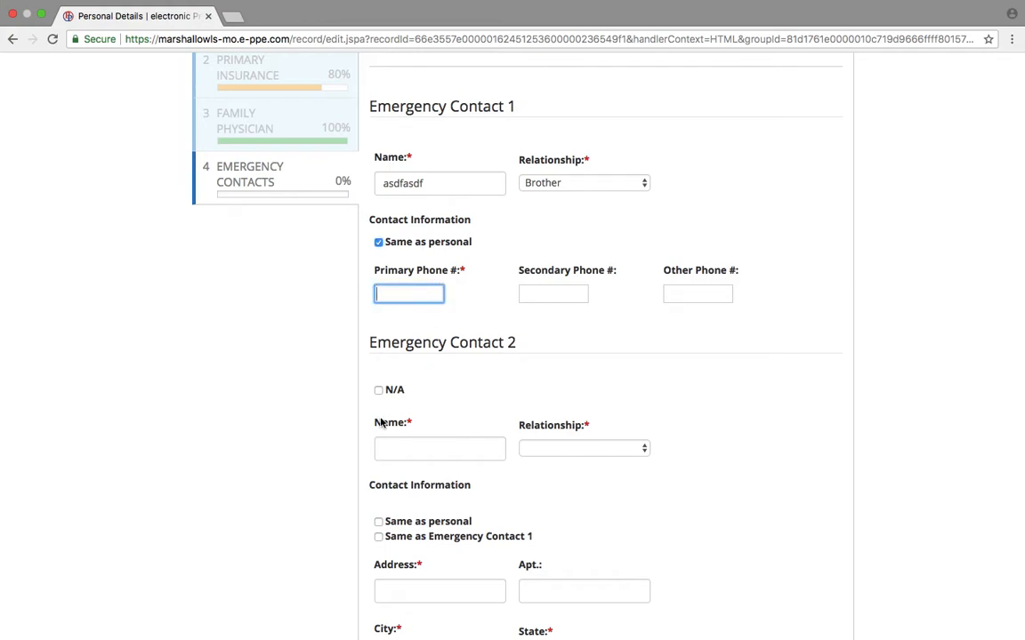
{"action": "left_click", "coordinate": [378, 392]}
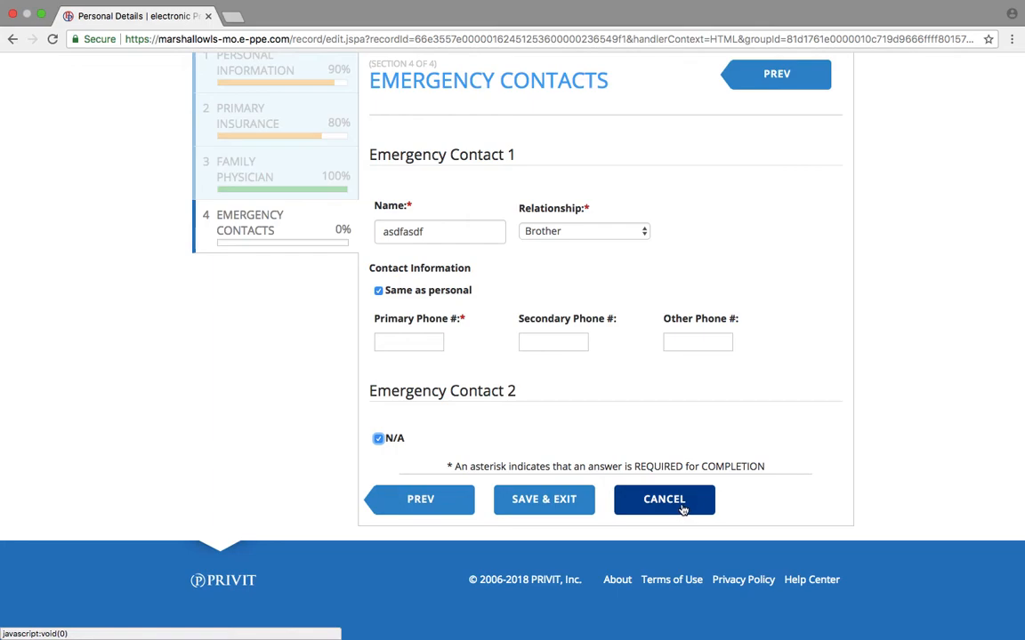
Replace the placeholder with the brother's name, enter his primary phone number, and save.
{"action": "left_click", "coordinate": [389, 342]}
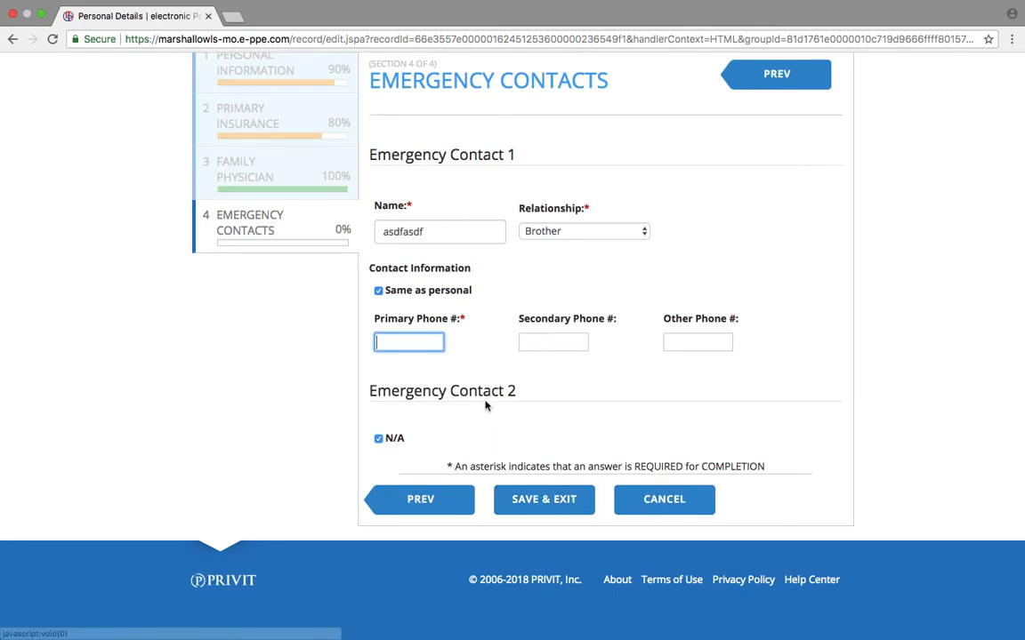
{"action": "left_click", "coordinate": [432, 233]}
{"action": "key", "text": "BackSpace"}
{"action": "key", "text": "BackSpace"}
{"action": "key", "text": "BackSpace"}
{"action": "key", "text": "BackSpace"}
{"action": "key", "text": "BackSpace"}
{"action": "key", "text": "BackSpace"}
{"action": "key", "text": "BackSpace"}
{"action": "type", "text": "Sammy Parent"}
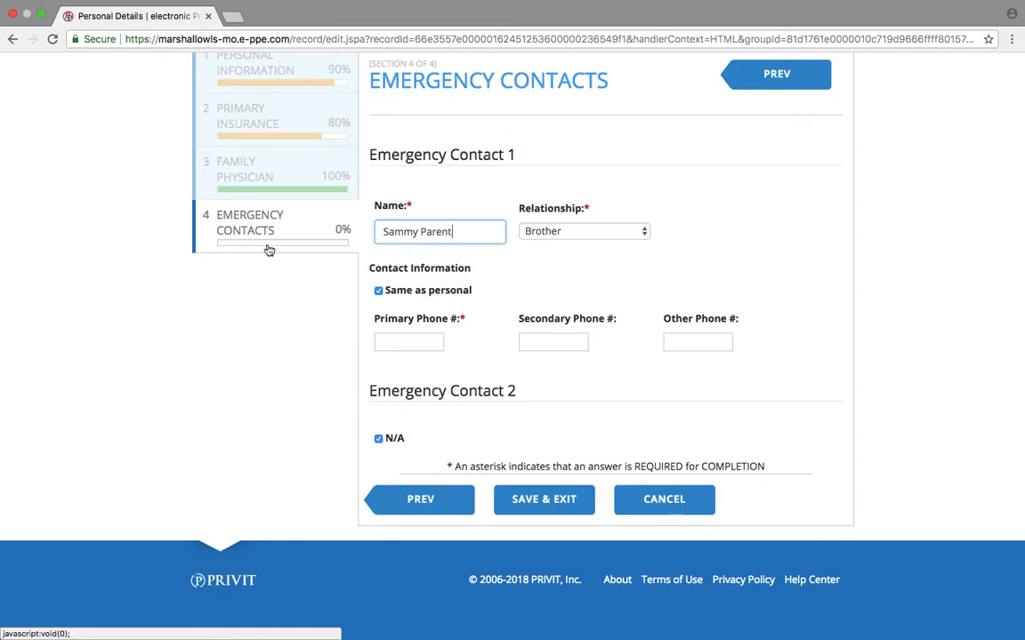
{"action": "left_click", "coordinate": [402, 344]}
{"action": "type", "text": "555"}
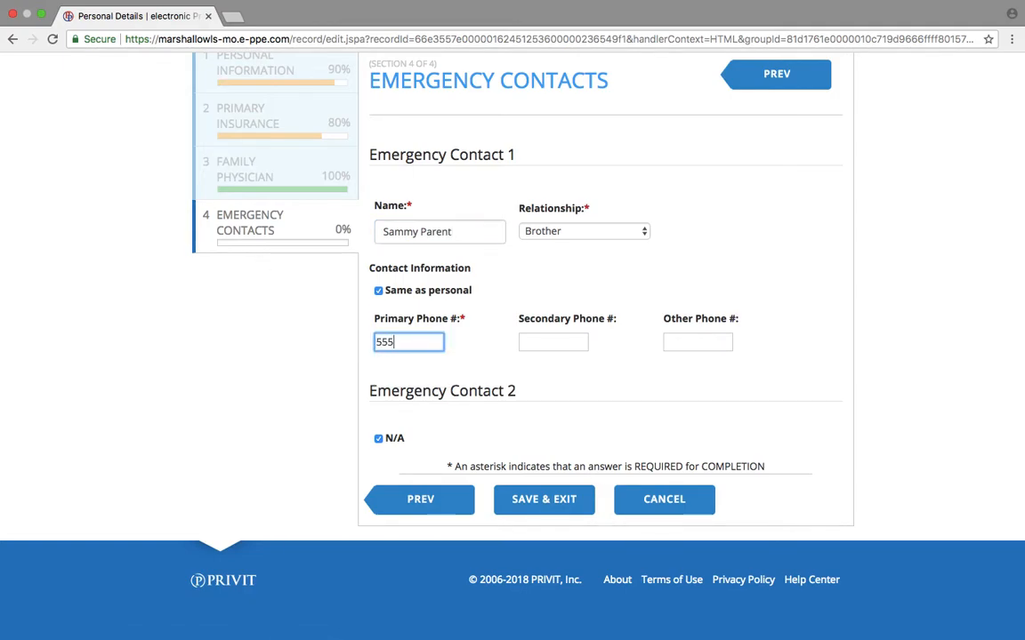
{"action": "type", "text": "5555555"}
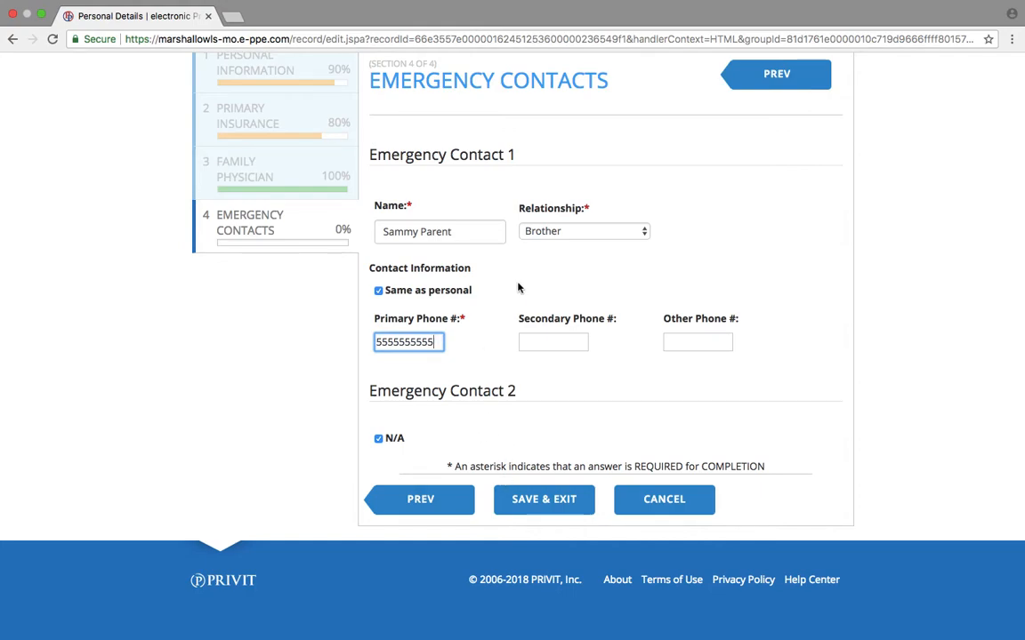
{"action": "left_click", "coordinate": [541, 504]}
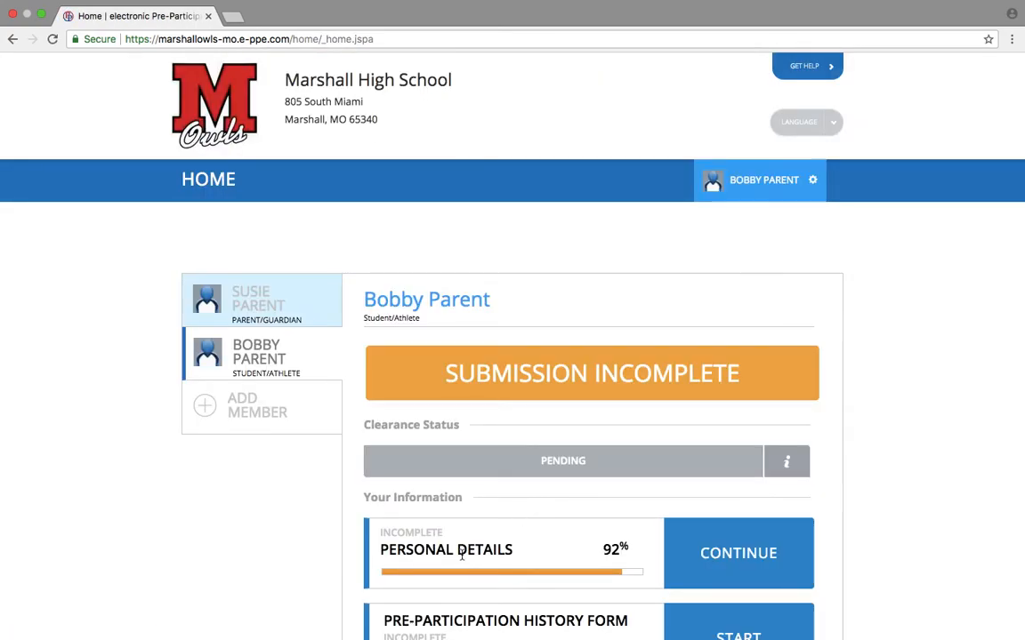
Reopen Personal Details, review the completed emergency contacts, save, and reopen the form.
{"action": "scroll", "coordinate": [462, 554], "scroll_direction": "down", "scroll_amount": 3}
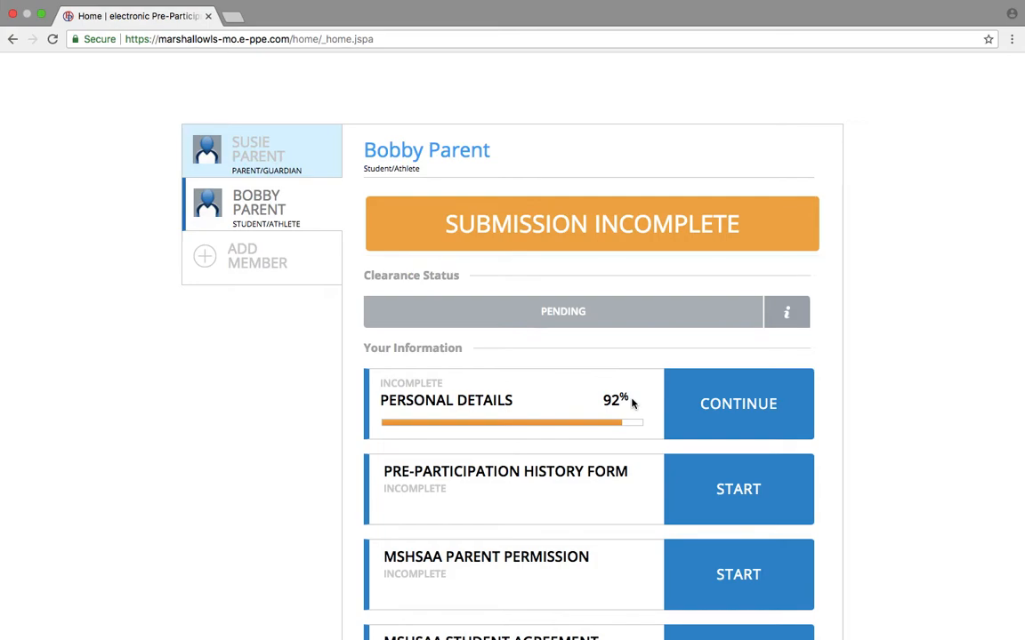
{"action": "left_click", "coordinate": [727, 405]}
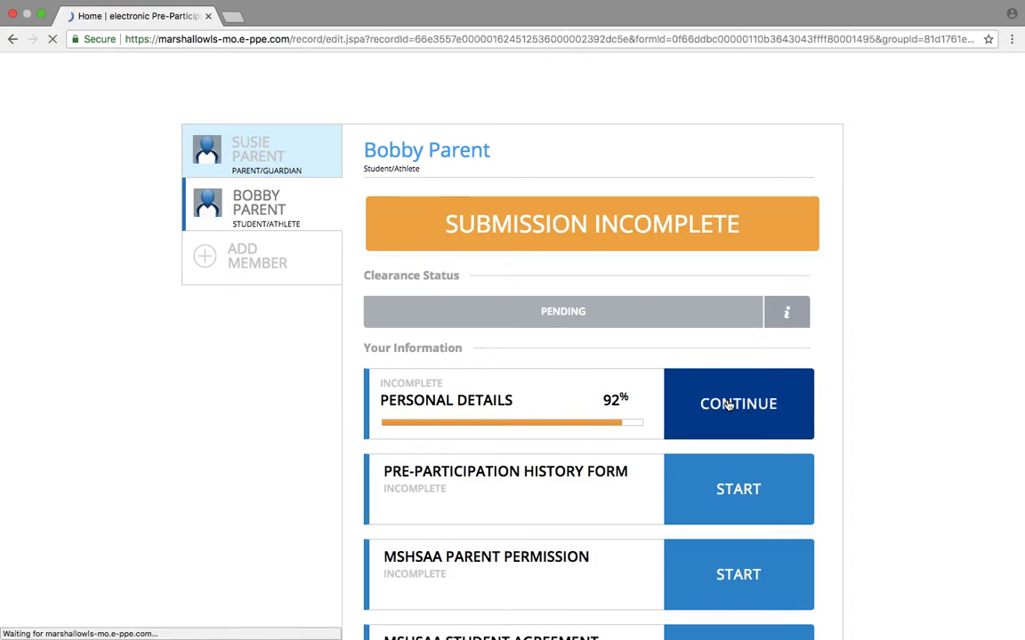
{"action": "scroll", "coordinate": [727, 405], "scroll_direction": "down", "scroll_amount": 5}
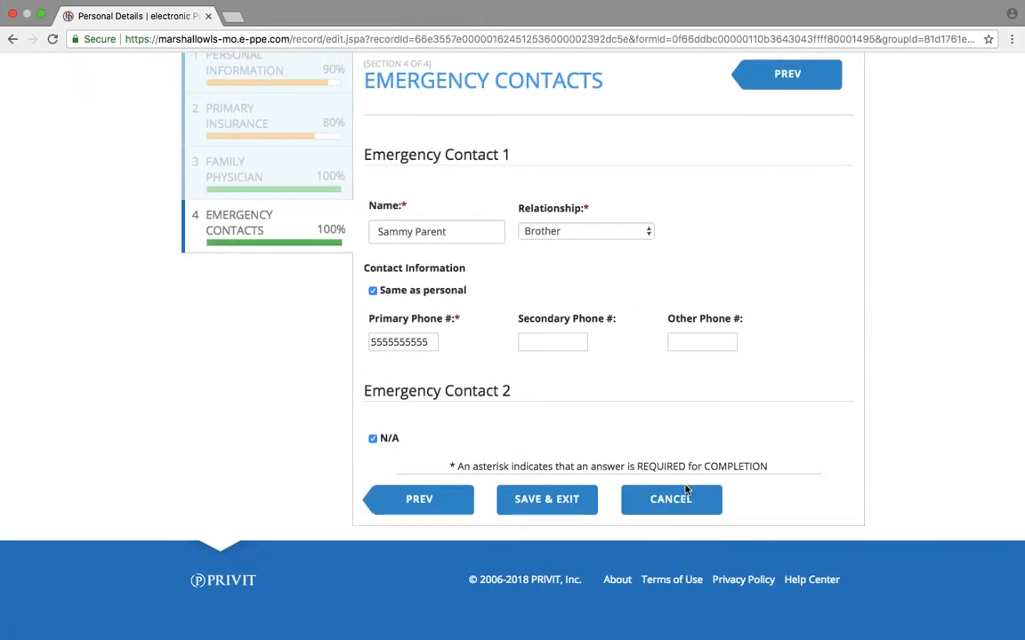
{"action": "left_click", "coordinate": [561, 506]}
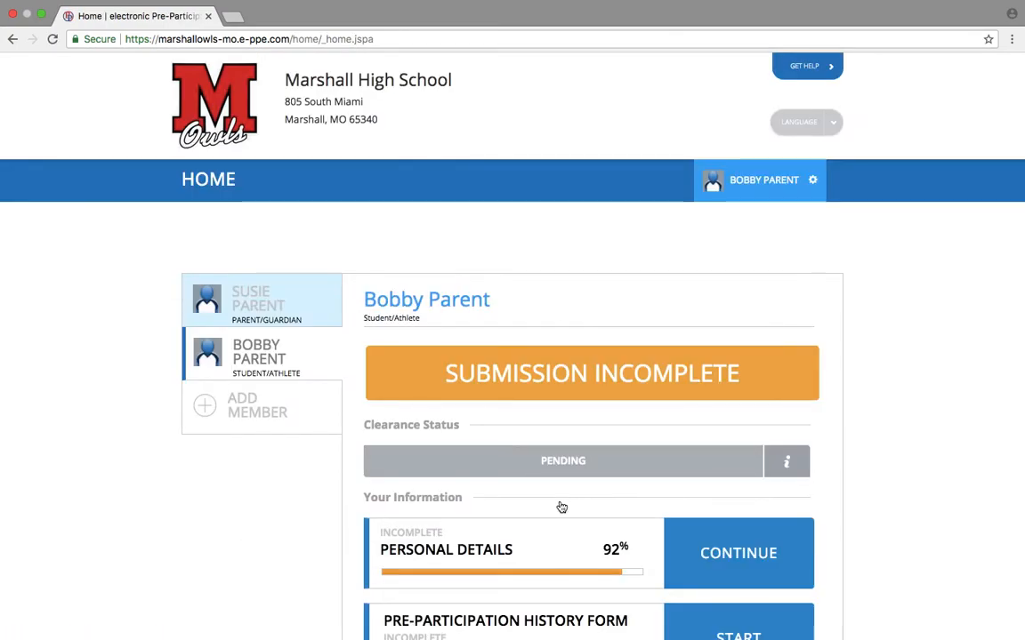
{"action": "left_click", "coordinate": [765, 550]}
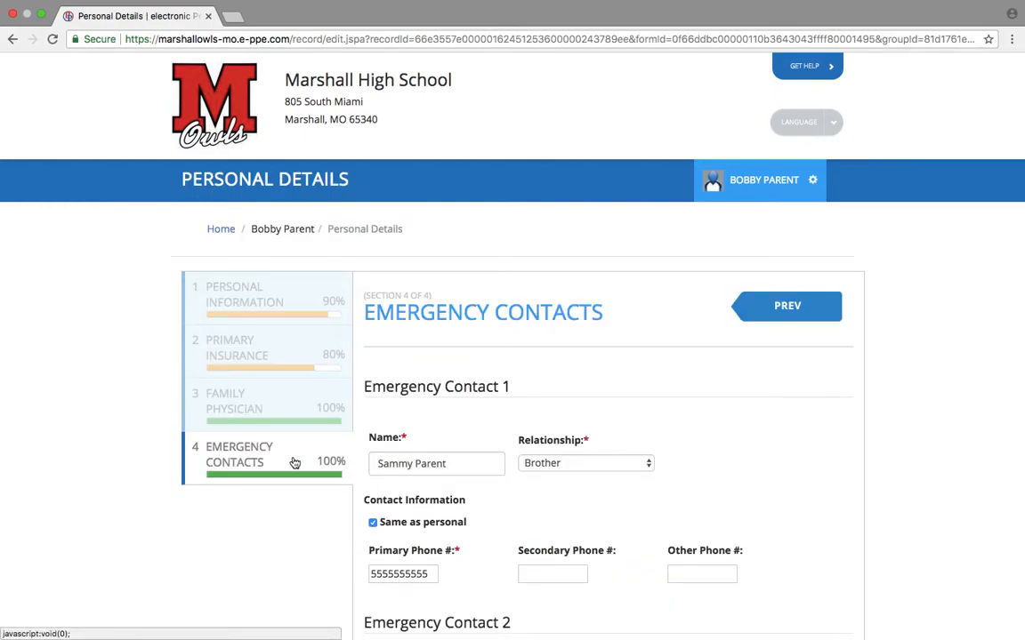
Enter the insurance company's phone number under Primary Insurance and save the form.
{"action": "left_click", "coordinate": [313, 347]}
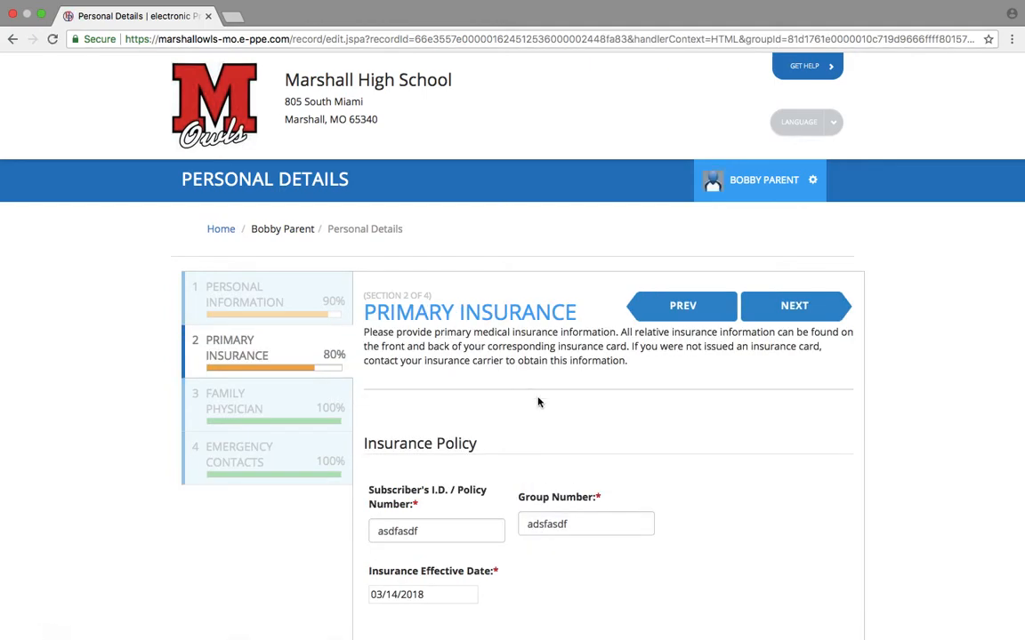
{"action": "scroll", "coordinate": [533, 396], "scroll_direction": "down", "scroll_amount": 3}
{"action": "scroll", "coordinate": [557, 423], "scroll_direction": "down", "scroll_amount": 1}
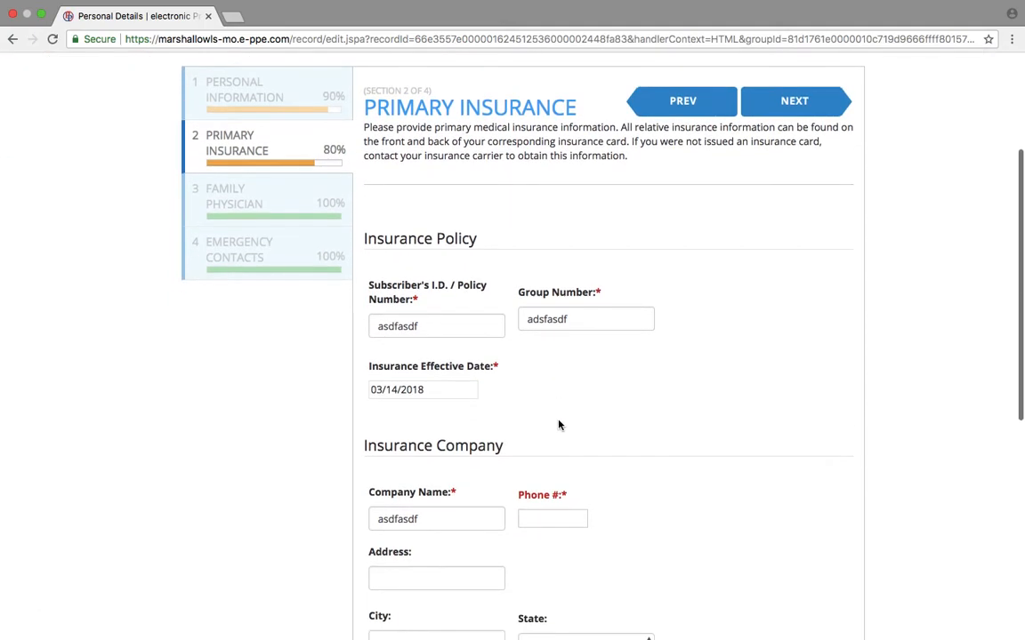
{"action": "scroll", "coordinate": [547, 525], "scroll_direction": "down", "scroll_amount": 2}
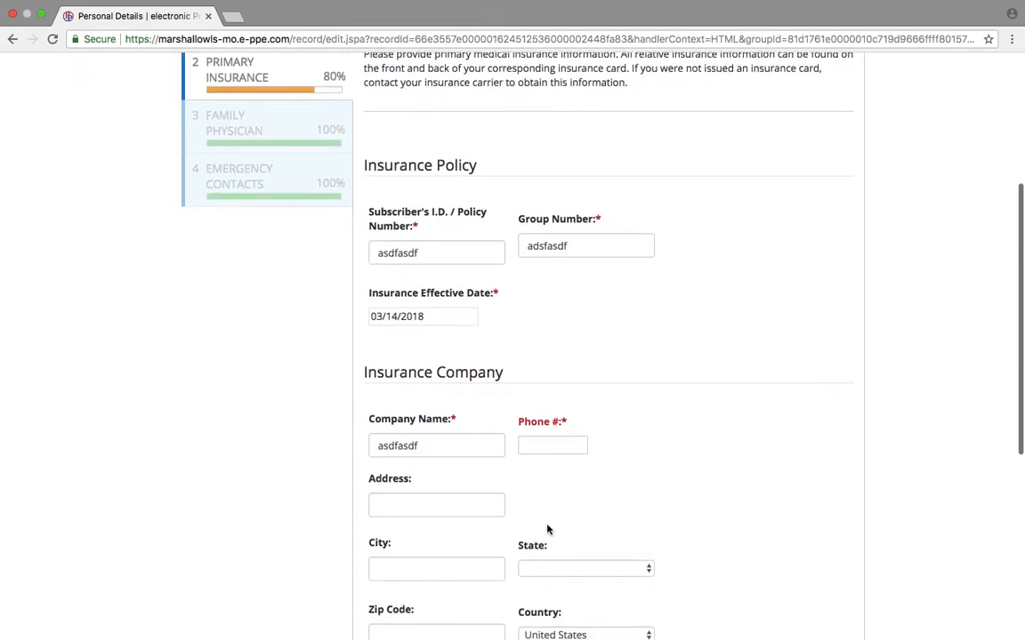
{"action": "left_click", "coordinate": [547, 442]}
{"action": "type", "text": "asd"}
{"action": "key", "text": "BackSpace"}
{"action": "key", "text": "BackSpace"}
{"action": "key", "text": "BackSpace"}
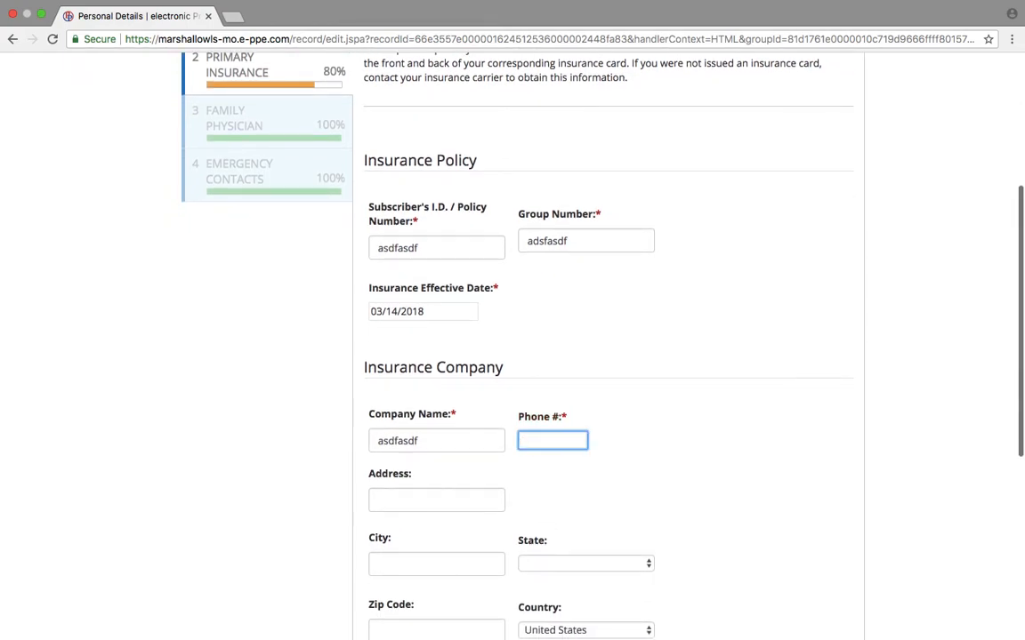
{"action": "type", "text": "5555555"}
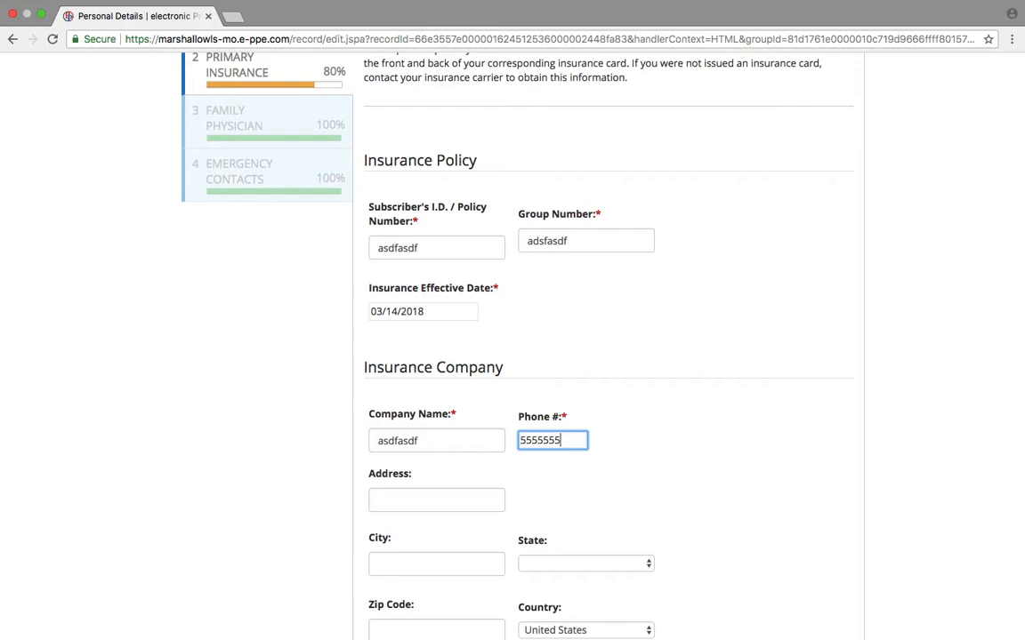
{"action": "scroll", "coordinate": [564, 435], "scroll_direction": "down", "scroll_amount": 4}
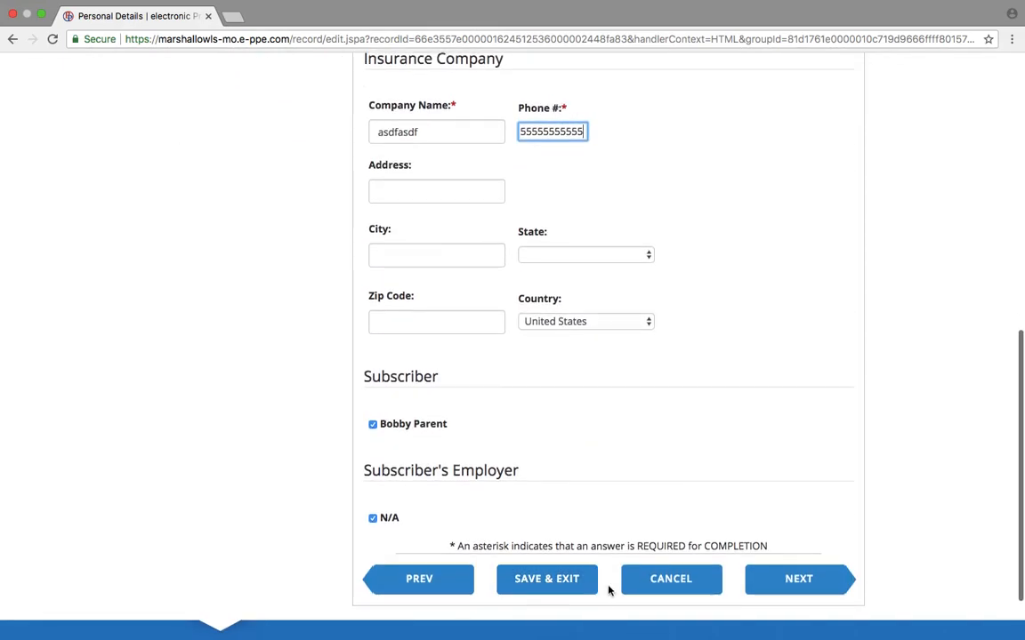
{"action": "left_click", "coordinate": [572, 581]}
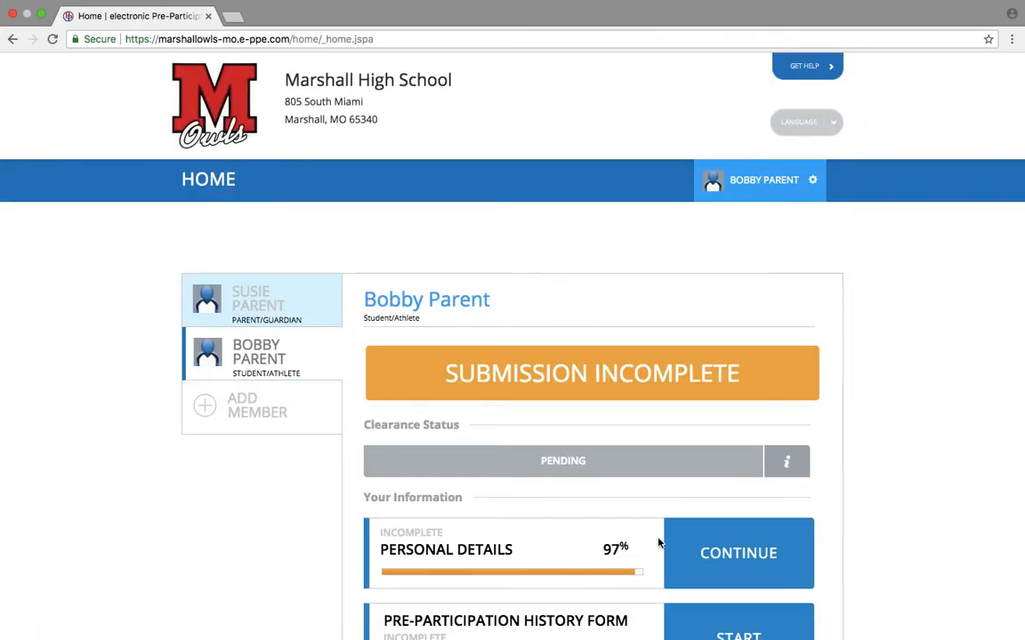
Add the student's primary phone number to Personal Details and save, bringing it to 100%.
{"action": "left_click", "coordinate": [711, 535]}
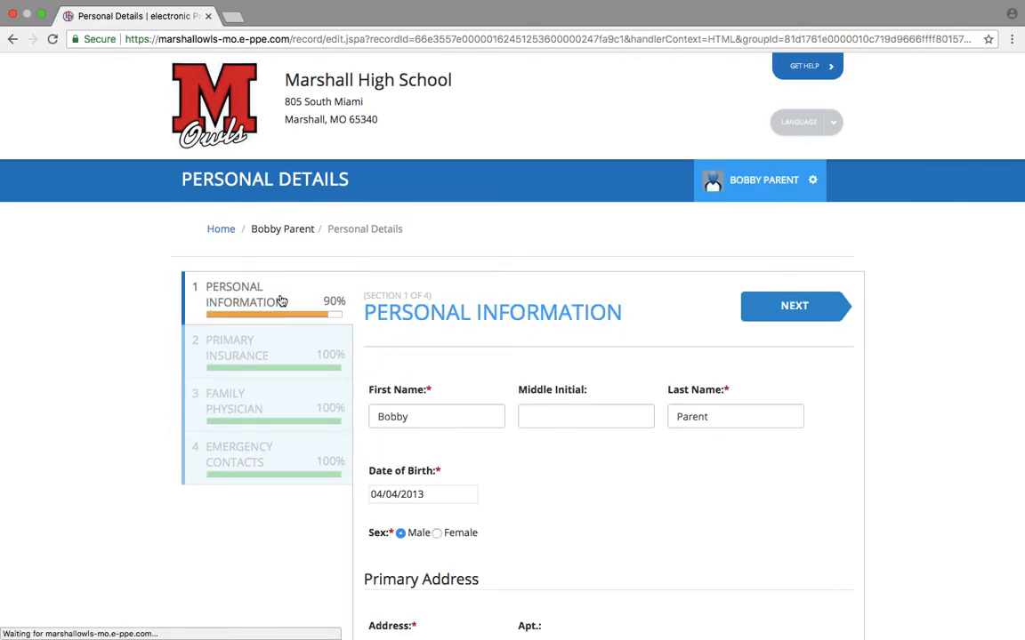
{"action": "scroll", "coordinate": [682, 562], "scroll_direction": "down", "scroll_amount": 3}
{"action": "scroll", "coordinate": [681, 562], "scroll_direction": "down", "scroll_amount": 2}
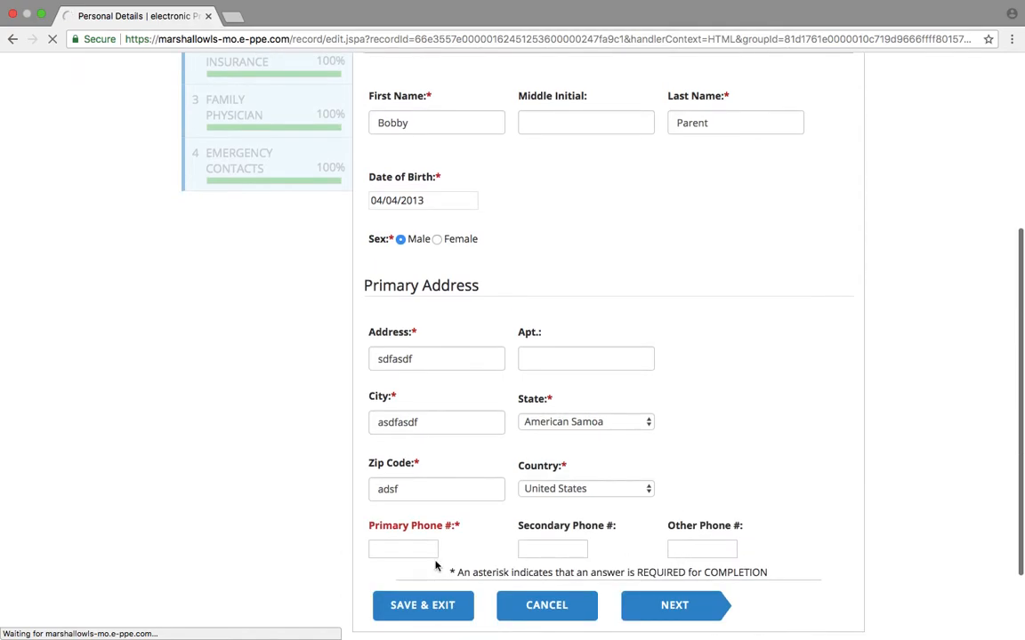
{"action": "scroll", "coordinate": [471, 607], "scroll_direction": "down", "scroll_amount": 6}
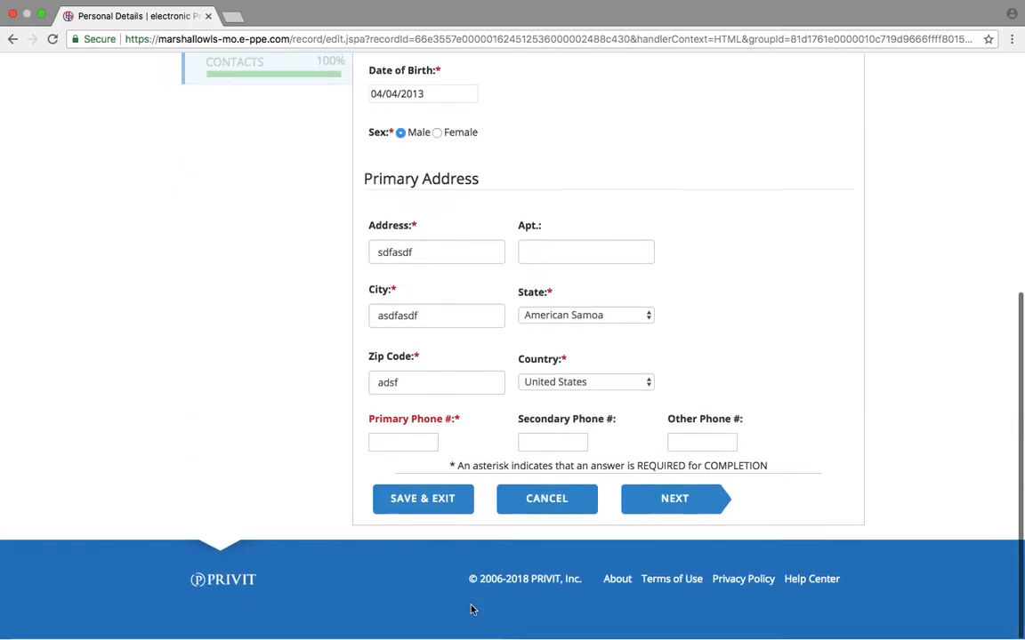
{"action": "left_click", "coordinate": [412, 441]}
{"action": "type", "text": "5555"}
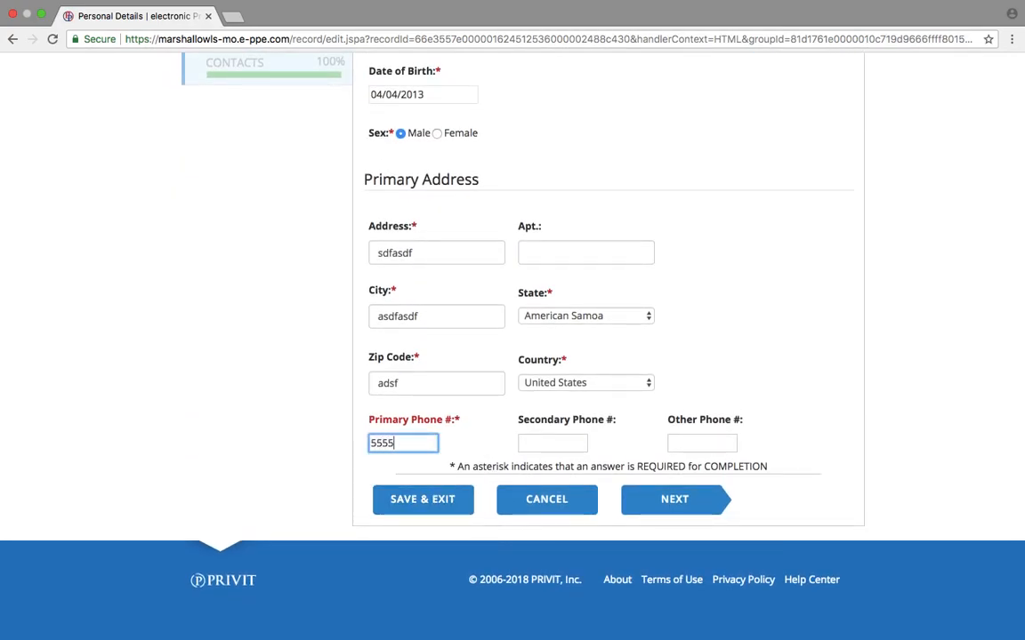
{"action": "type", "text": "555555"}
{"action": "left_click", "coordinate": [442, 505]}
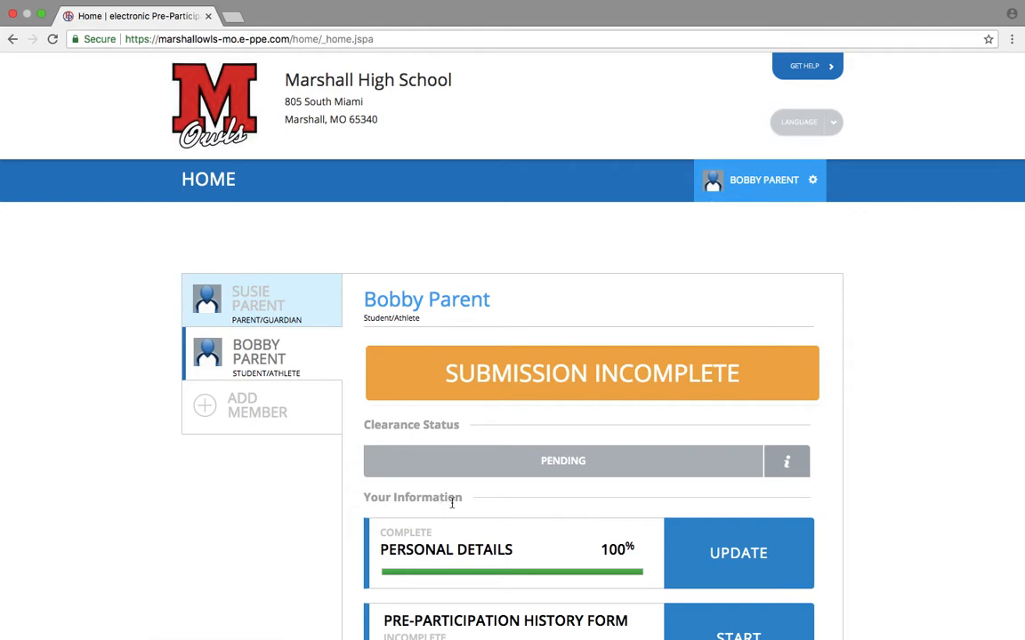
Start the Pre-Participation History Form from the home dashboard.
{"action": "scroll", "coordinate": [458, 507], "scroll_direction": "down", "scroll_amount": 2}
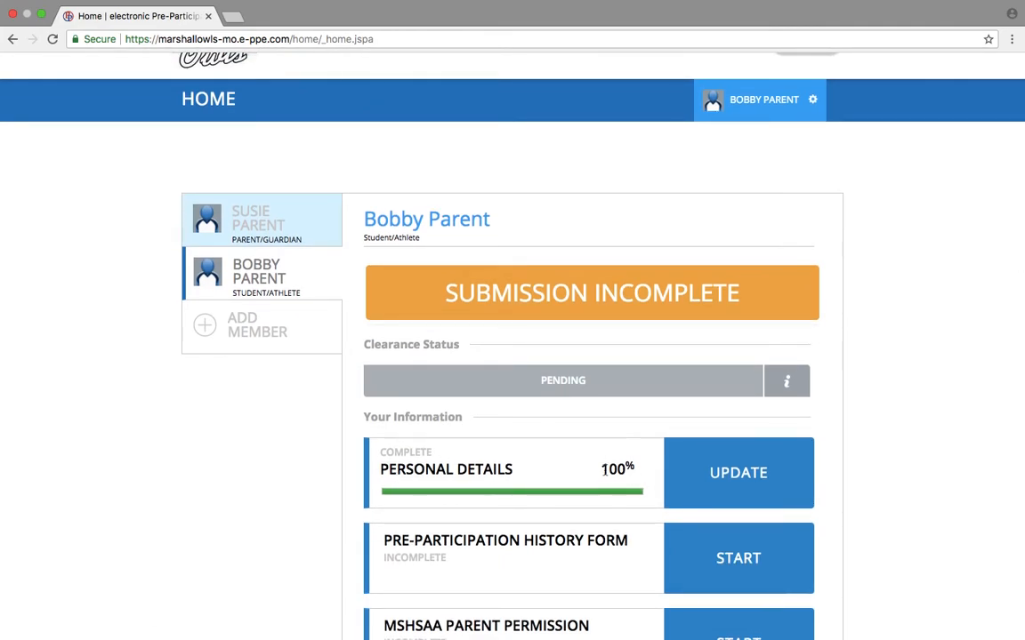
{"action": "scroll", "coordinate": [583, 473], "scroll_direction": "down", "scroll_amount": 3}
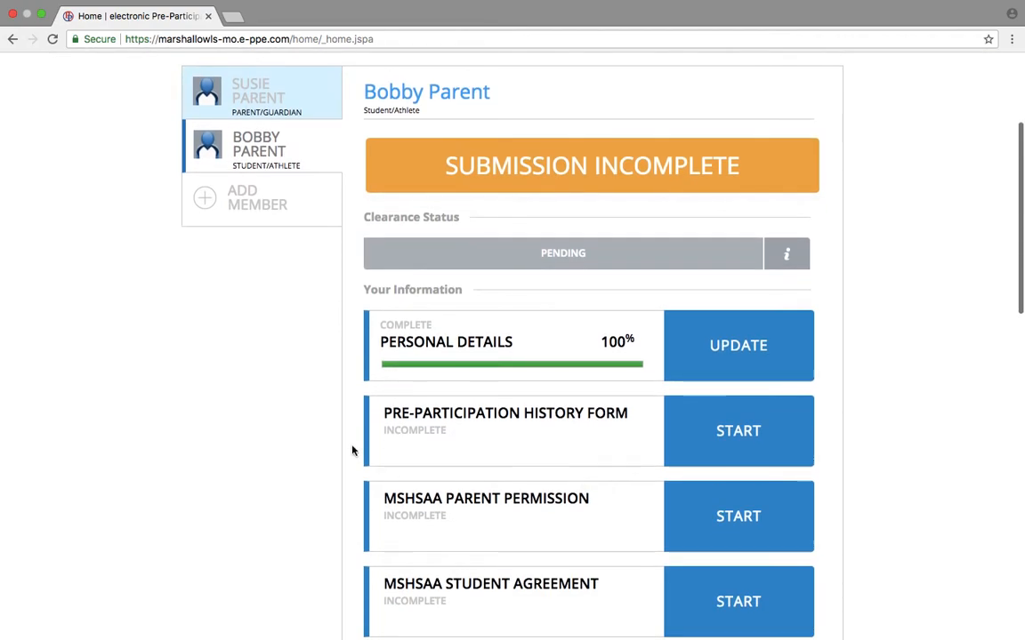
{"action": "left_click", "coordinate": [716, 429]}
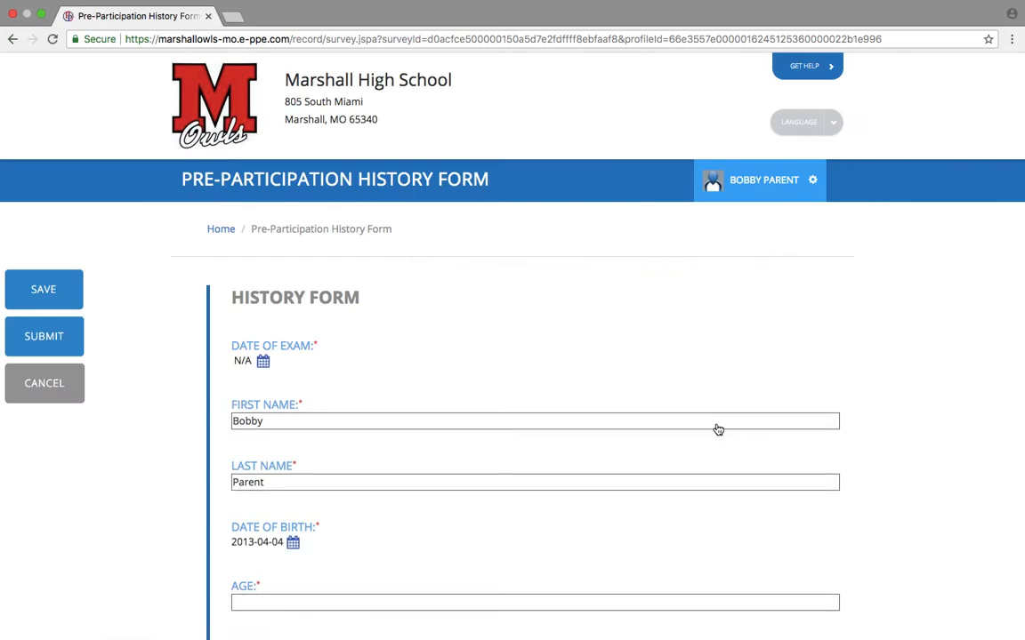
Enter age 14 and select grade 8 on the history form.
{"action": "scroll", "coordinate": [718, 430], "scroll_direction": "down", "scroll_amount": 5}
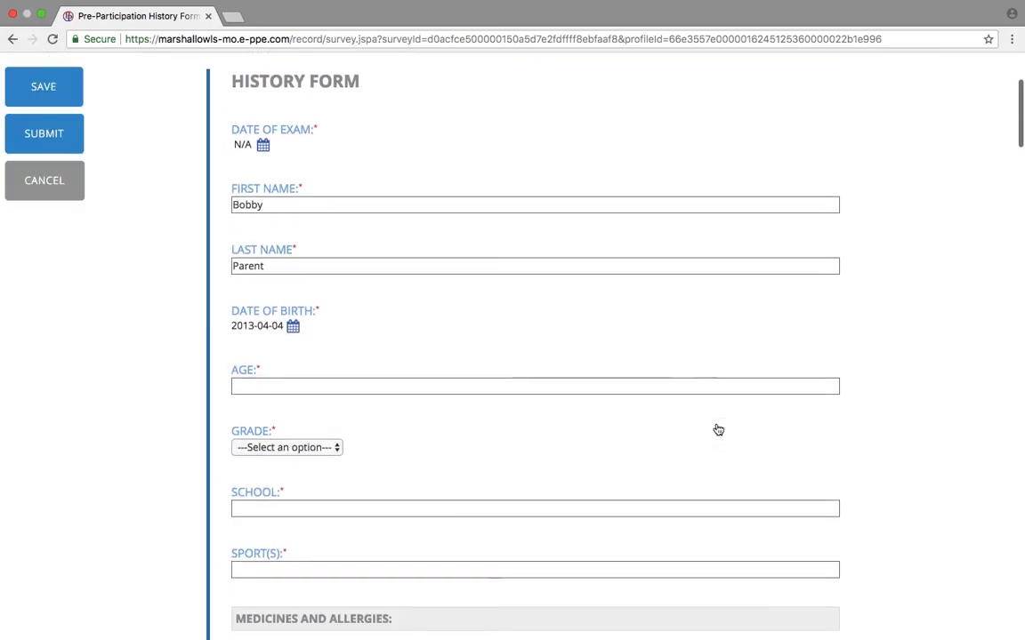
{"action": "left_click", "coordinate": [503, 385]}
{"action": "type", "text": "14"}
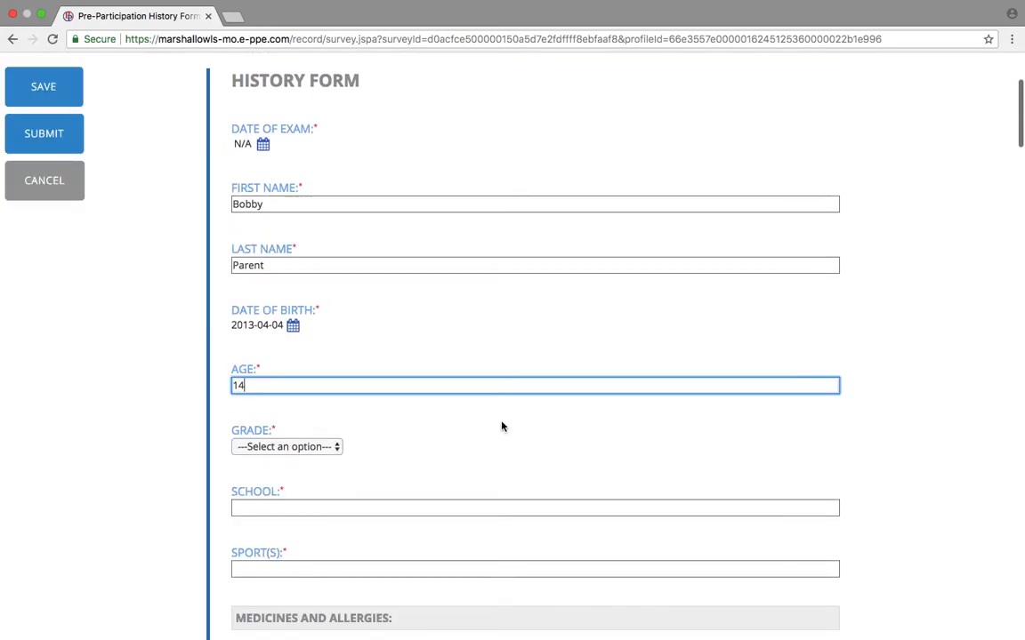
{"action": "left_click", "coordinate": [297, 449]}
{"action": "left_click", "coordinate": [297, 522]}
{"action": "left_click", "coordinate": [294, 514]}
{"action": "left_click", "coordinate": [283, 446]}
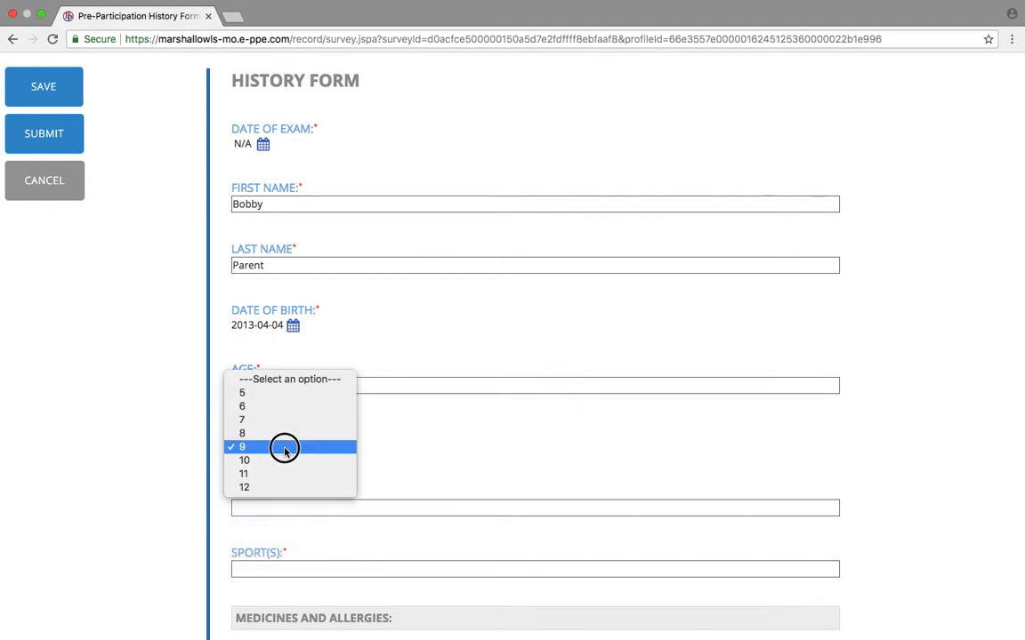
{"action": "left_click", "coordinate": [280, 435]}
Enter school 'Bueker Middel School' and sports basketball, football, volleyball.
{"action": "left_click", "coordinate": [278, 513]}
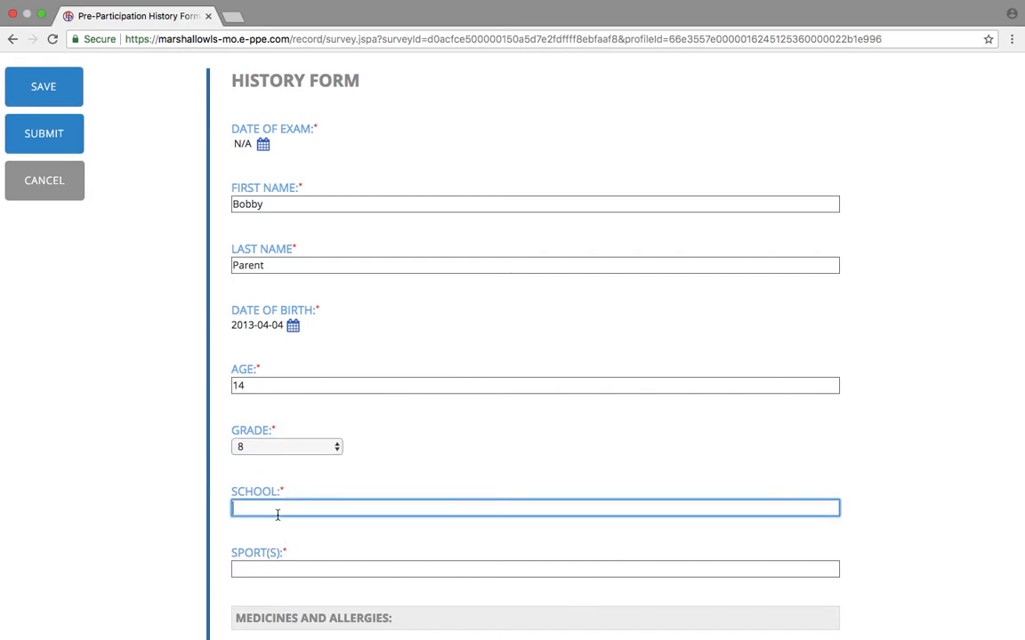
{"action": "type", "text": "Bueker Middel School"}
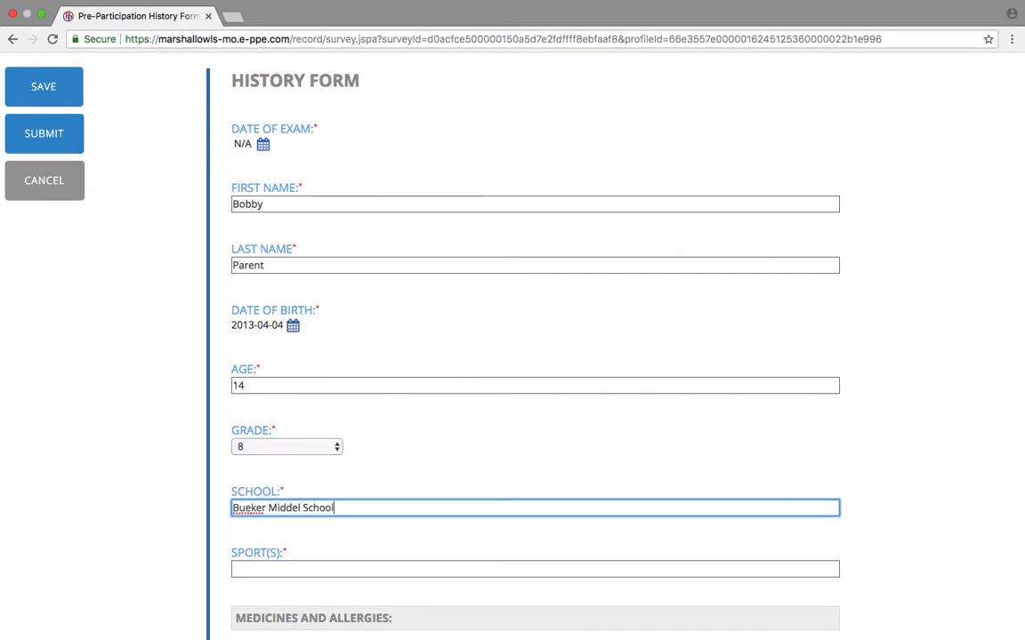
{"action": "scroll", "coordinate": [382, 451], "scroll_direction": "down", "scroll_amount": 15}
{"action": "scroll", "coordinate": [383, 451], "scroll_direction": "up", "scroll_amount": 20}
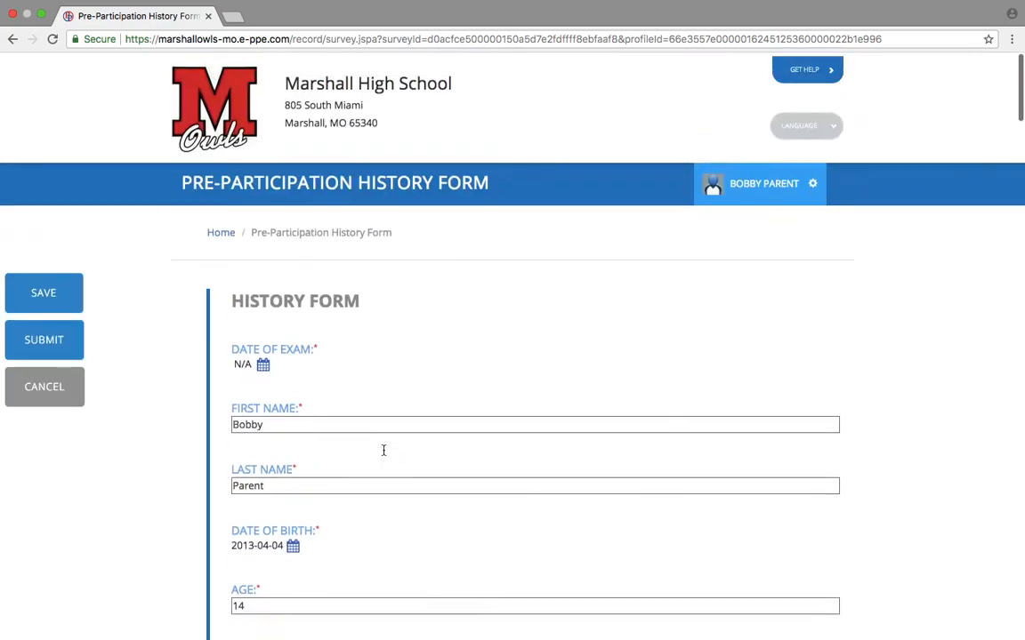
{"action": "scroll", "coordinate": [384, 451], "scroll_direction": "down", "scroll_amount": 5}
{"action": "scroll", "coordinate": [384, 450], "scroll_direction": "up", "scroll_amount": 1}
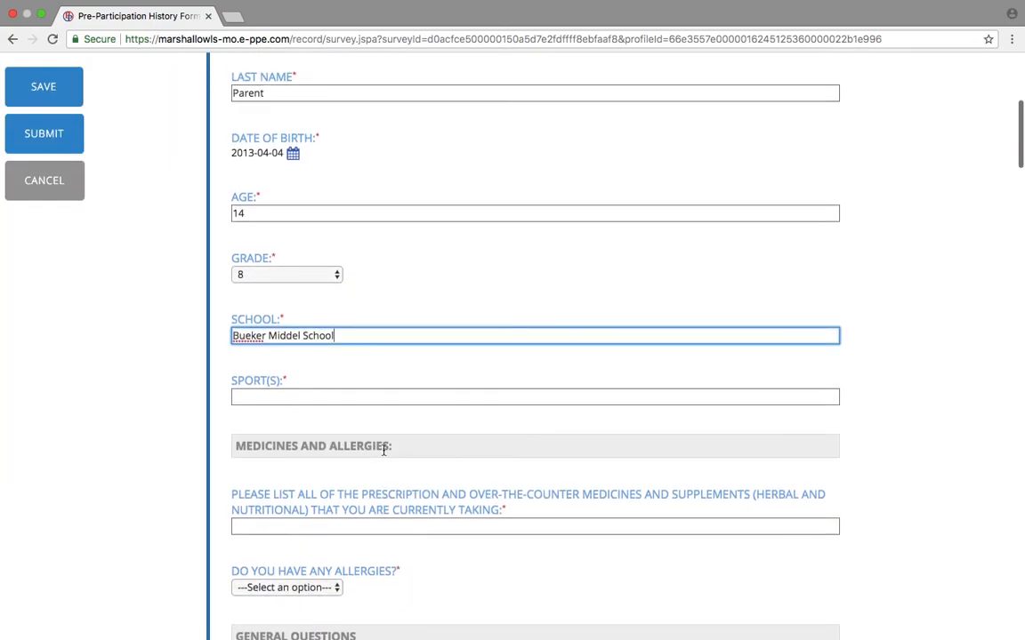
{"action": "left_click", "coordinate": [319, 399]}
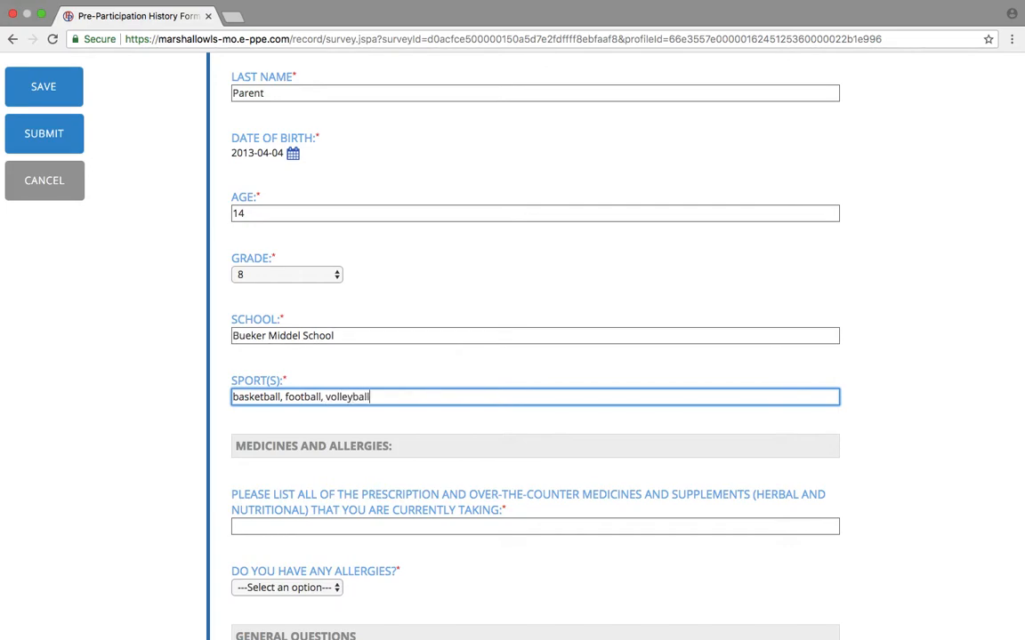
{"action": "scroll", "coordinate": [263, 400], "scroll_direction": "down", "scroll_amount": 5}
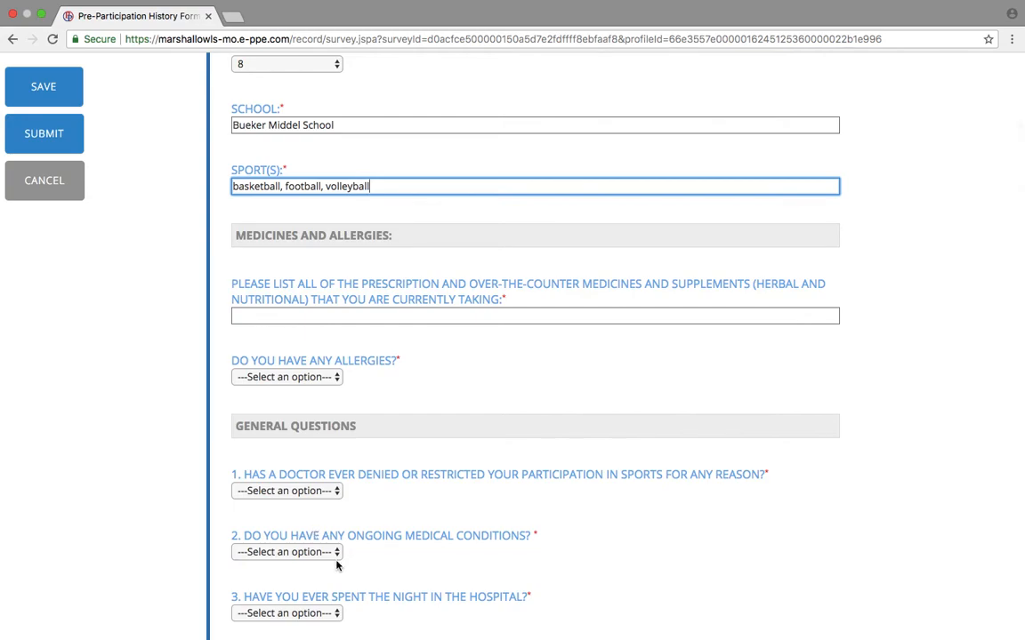
{"action": "scroll", "coordinate": [336, 564], "scroll_direction": "down", "scroll_amount": 5}
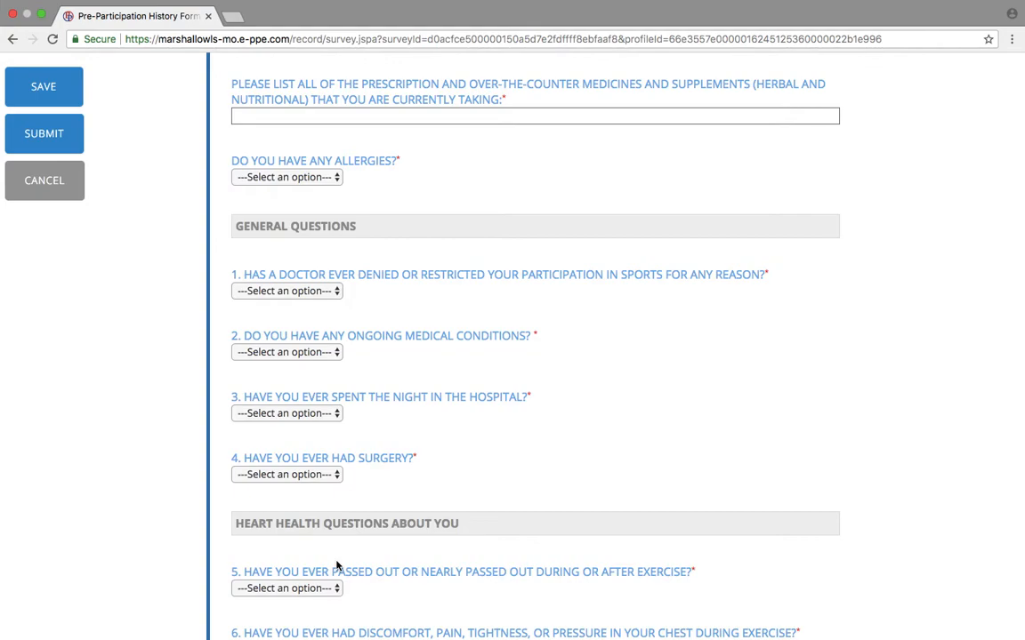
{"action": "scroll", "coordinate": [336, 565], "scroll_direction": "up", "scroll_amount": 4}
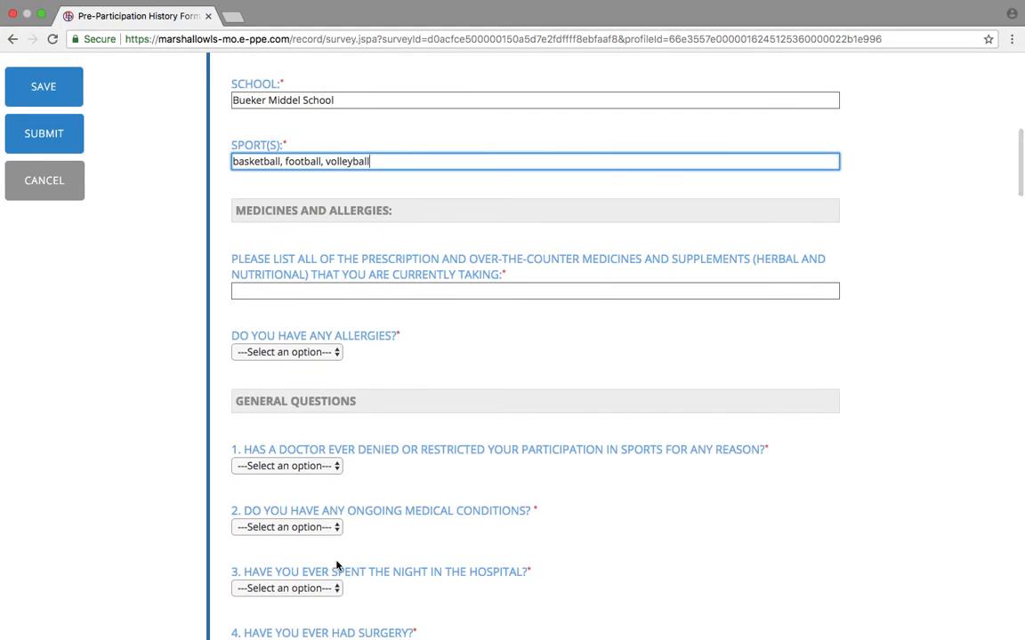
{"action": "scroll", "coordinate": [336, 564], "scroll_direction": "down", "scroll_amount": 1}
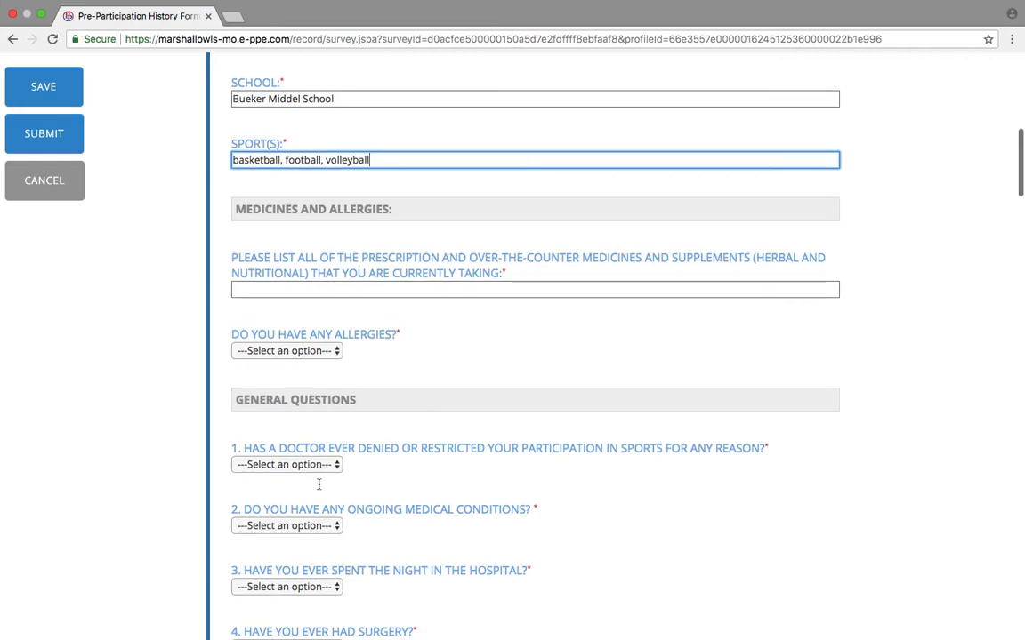
Answer No to the allergies question and questions 1 through 7.
{"action": "left_click", "coordinate": [286, 351]}
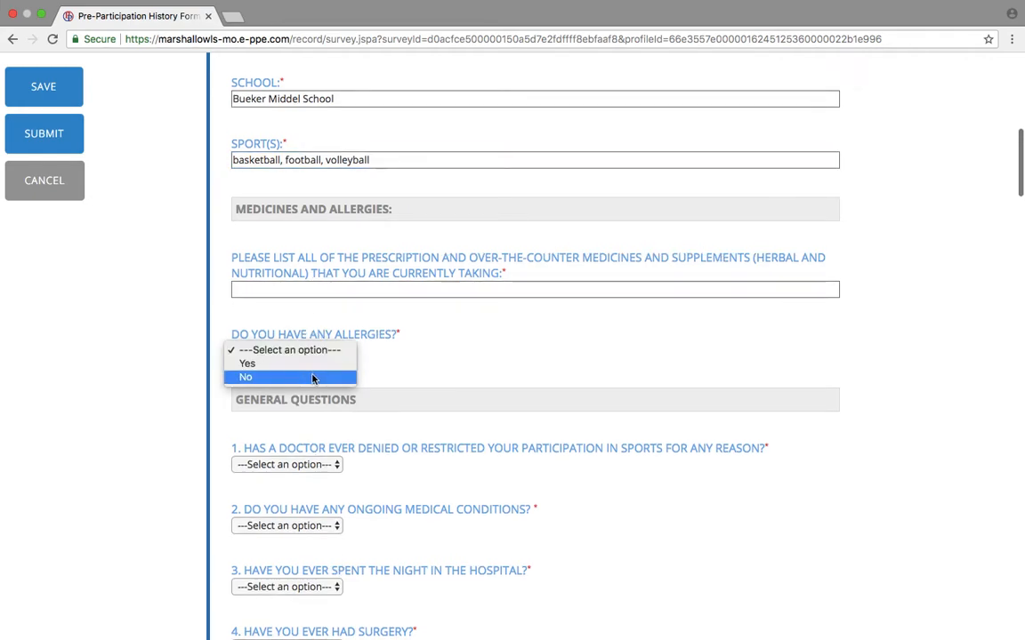
{"action": "left_click", "coordinate": [249, 375]}
{"action": "left_click", "coordinate": [315, 465]}
{"action": "left_click", "coordinate": [247, 490]}
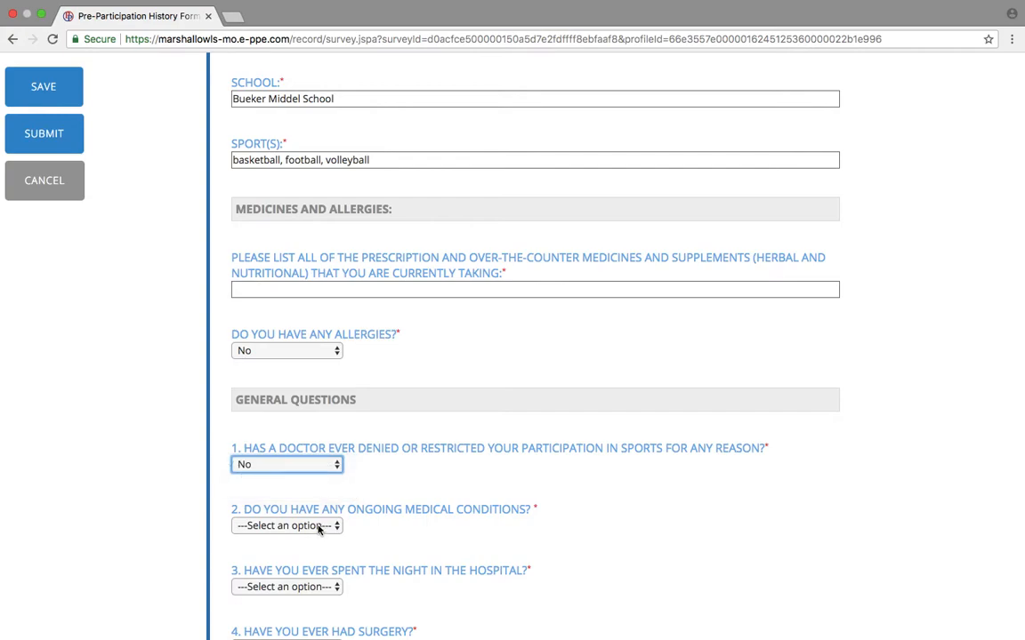
{"action": "left_click", "coordinate": [307, 526]}
{"action": "left_click", "coordinate": [318, 554]}
{"action": "left_click", "coordinate": [318, 587]}
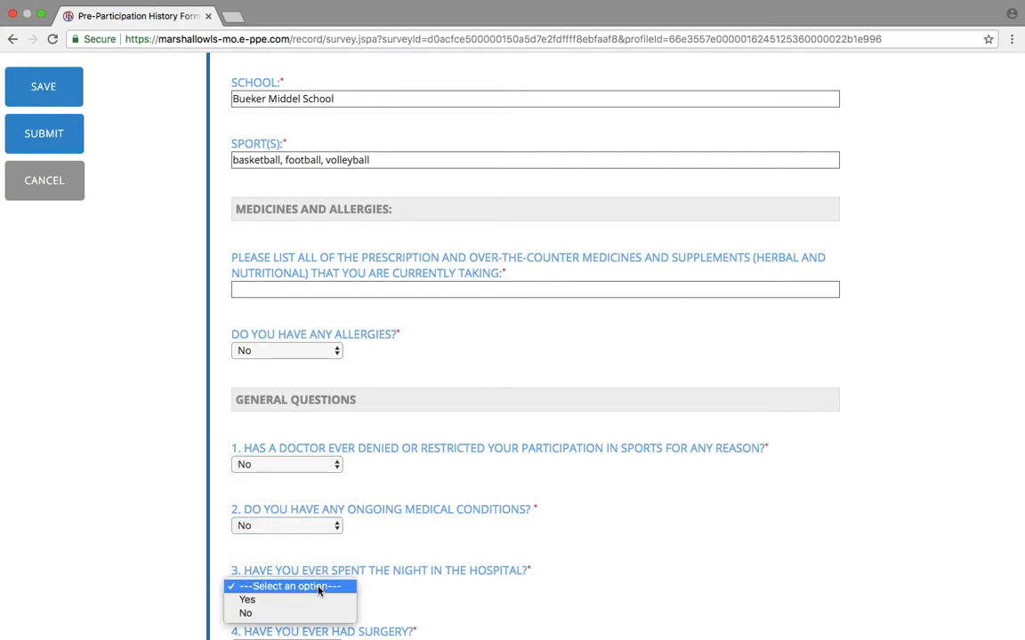
{"action": "left_click", "coordinate": [313, 613]}
{"action": "scroll", "coordinate": [526, 587], "scroll_direction": "down", "scroll_amount": 4}
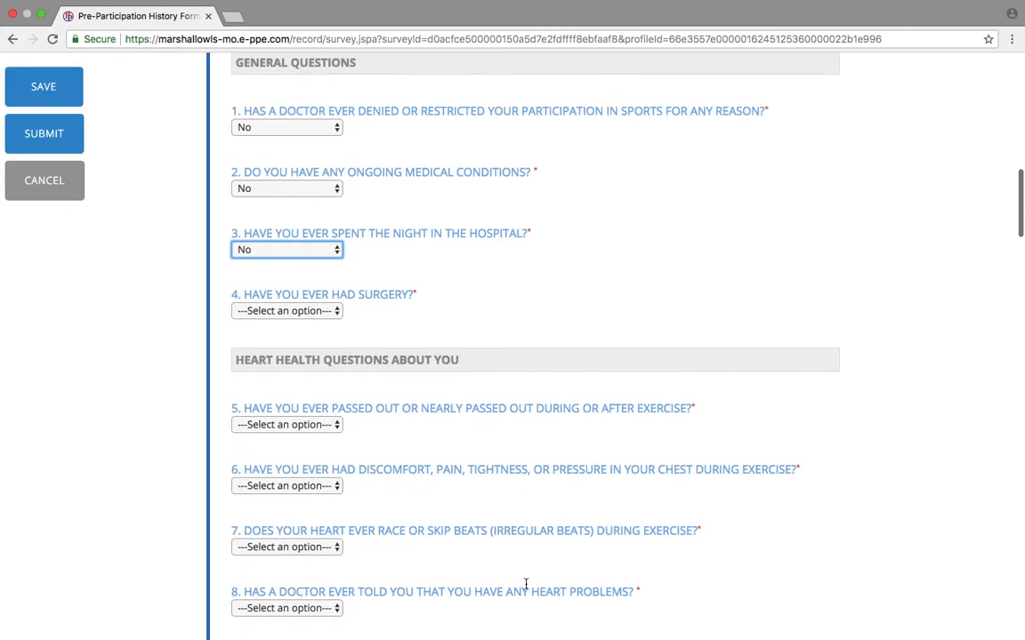
{"action": "left_click", "coordinate": [311, 313]}
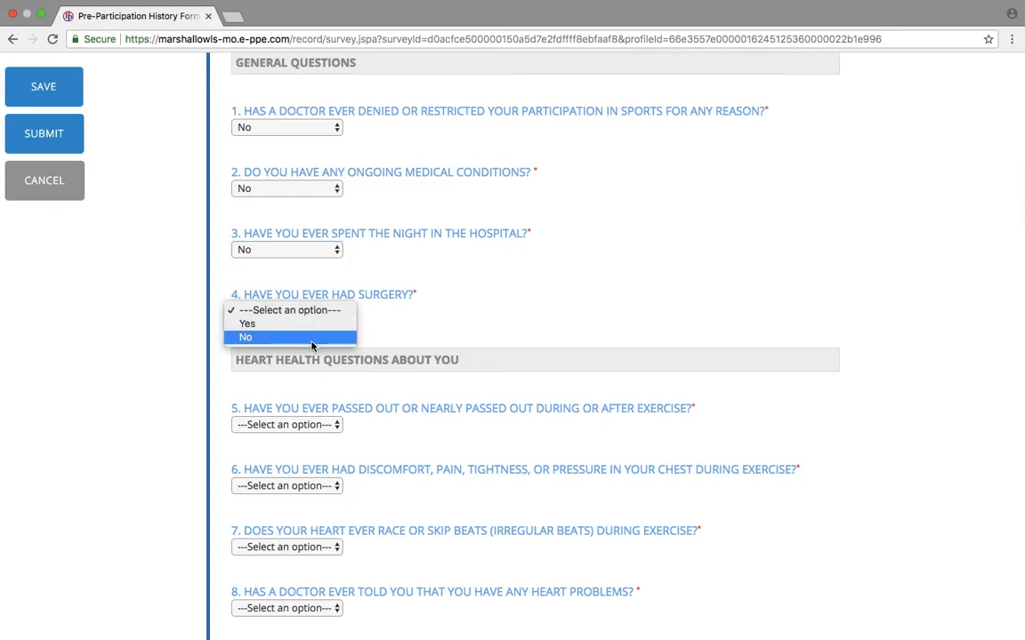
{"action": "left_click", "coordinate": [314, 341]}
{"action": "left_click", "coordinate": [308, 421]}
{"action": "left_click", "coordinate": [312, 451]}
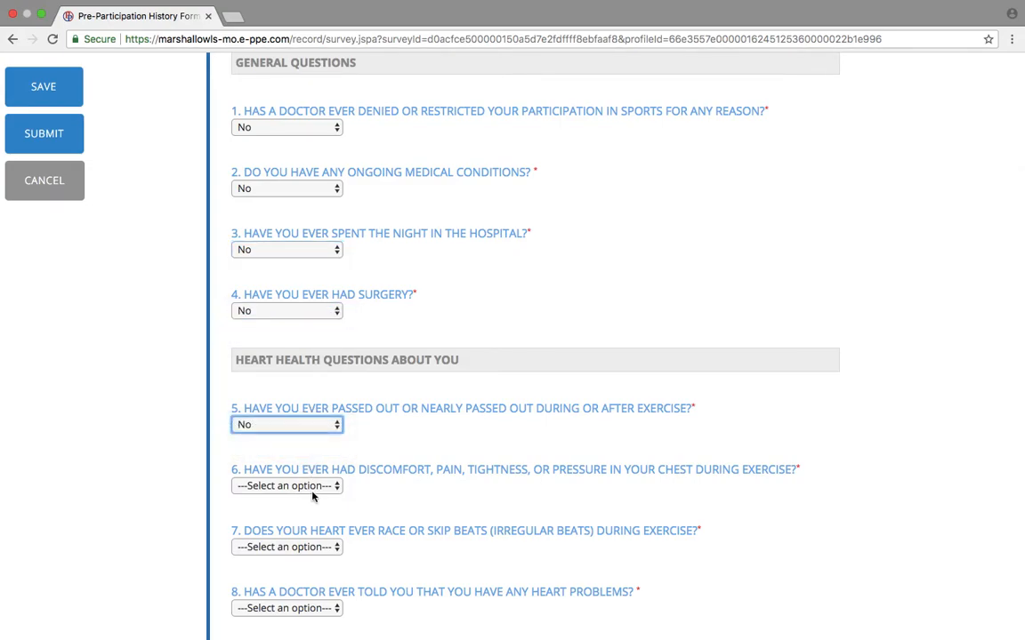
{"action": "left_click", "coordinate": [311, 486]}
{"action": "left_click", "coordinate": [312, 516]}
{"action": "left_click", "coordinate": [311, 546]}
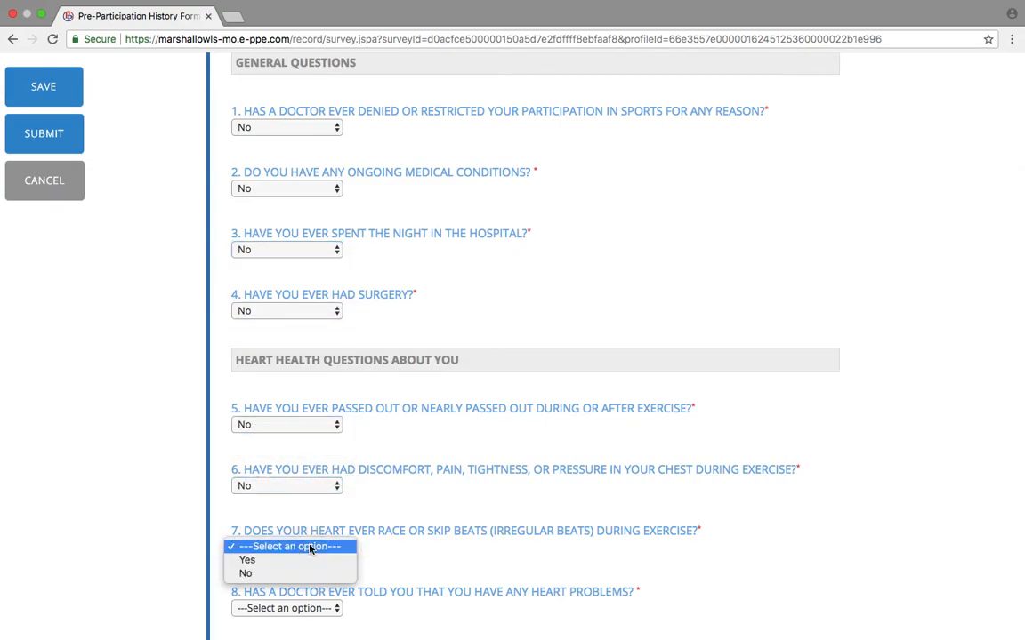
{"action": "left_click", "coordinate": [311, 574]}
Answer No to questions 8 through 12.
{"action": "scroll", "coordinate": [449, 557], "scroll_direction": "down", "scroll_amount": 5}
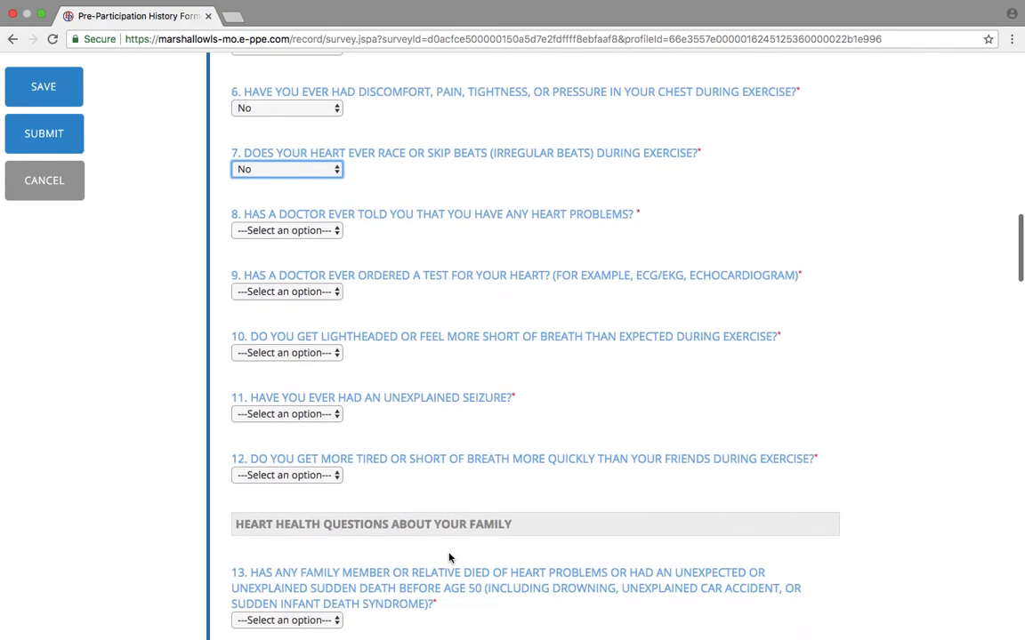
{"action": "left_click", "coordinate": [288, 232]}
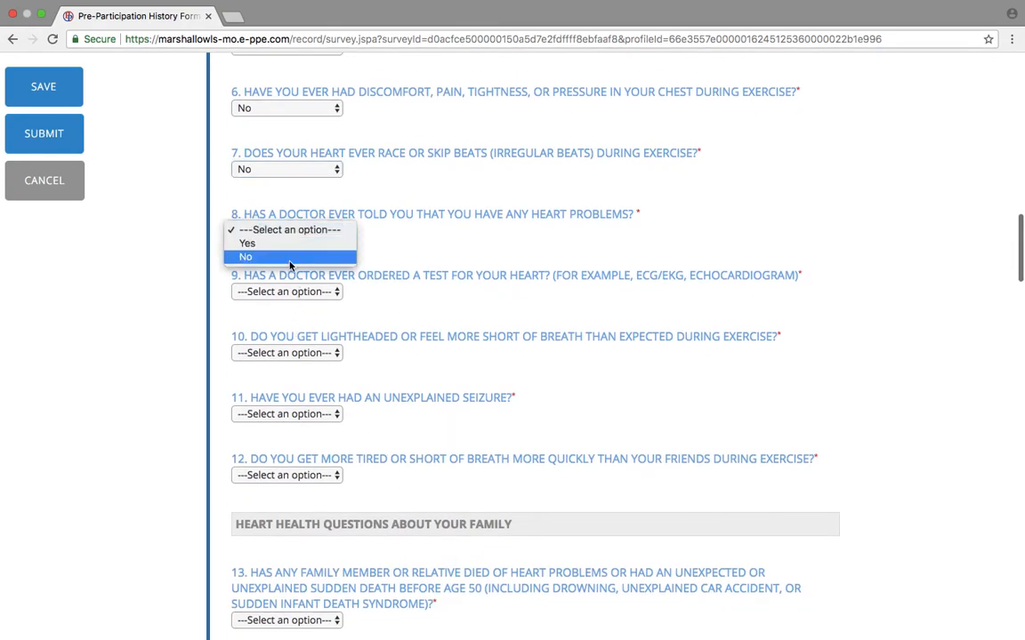
{"action": "left_click", "coordinate": [290, 257]}
{"action": "left_click", "coordinate": [289, 291]}
{"action": "left_click", "coordinate": [289, 322]}
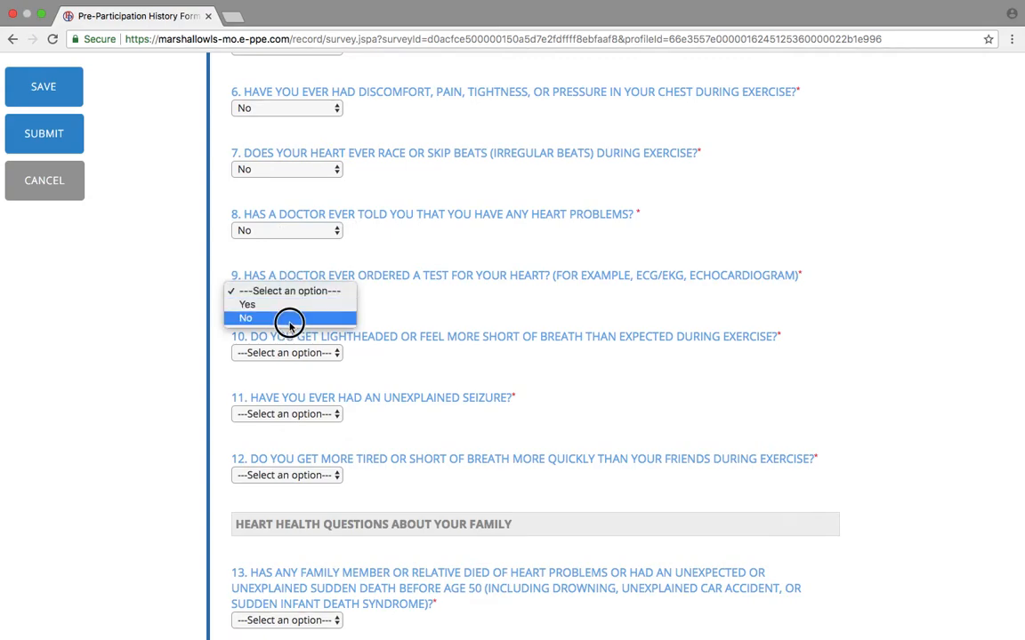
{"action": "left_click", "coordinate": [281, 352]}
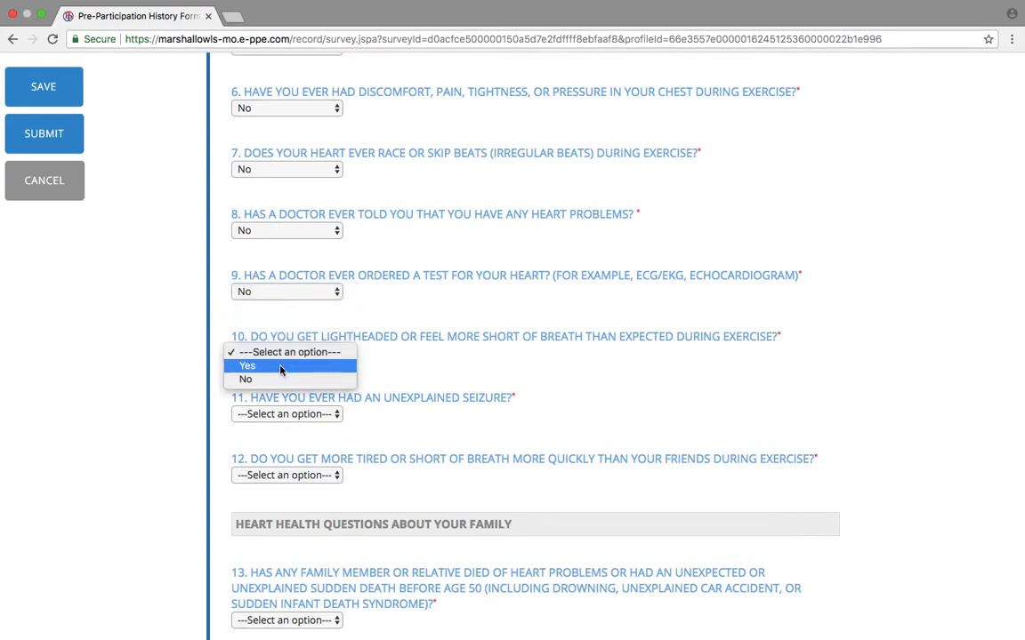
{"action": "left_click", "coordinate": [260, 378]}
{"action": "left_click", "coordinate": [292, 415]}
{"action": "left_click", "coordinate": [291, 439]}
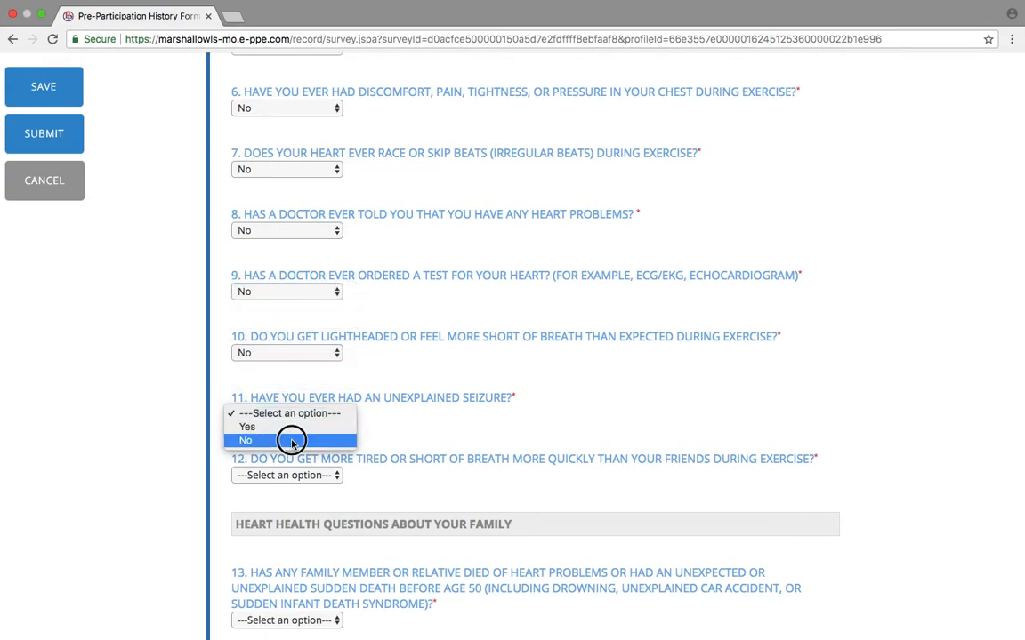
{"action": "left_click", "coordinate": [297, 478]}
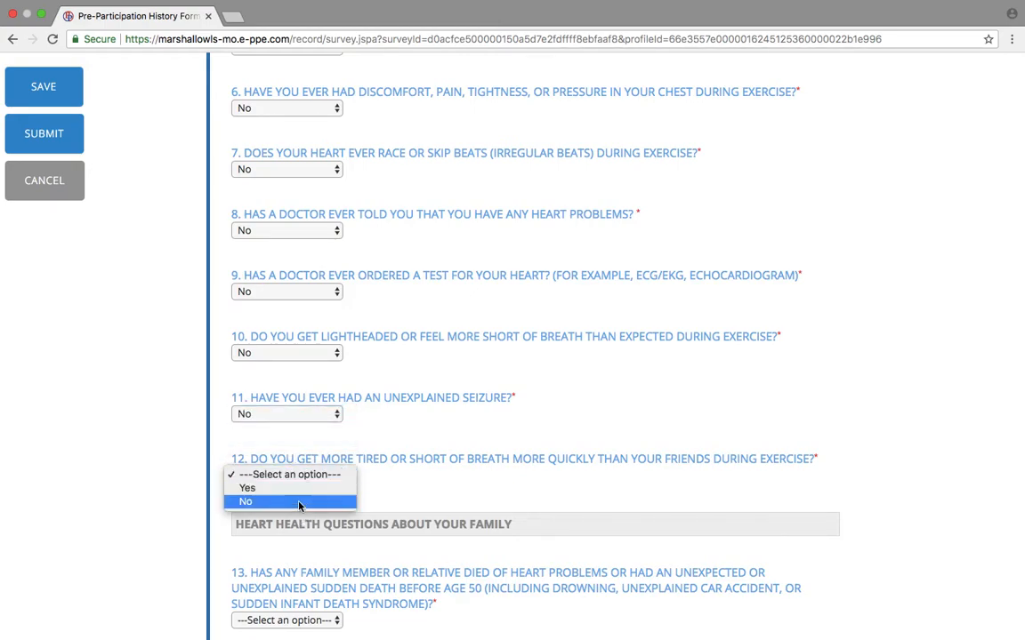
{"action": "left_click", "coordinate": [299, 505]}
{"action": "scroll", "coordinate": [299, 505], "scroll_direction": "down", "scroll_amount": 5}
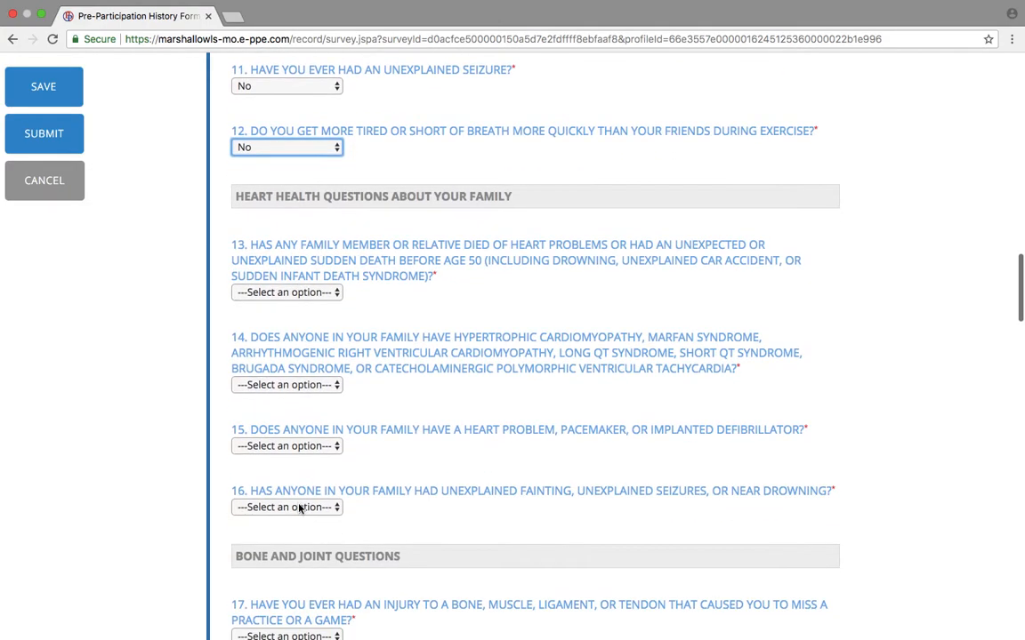
Answer No to history questions 13 through 16.
{"action": "left_click", "coordinate": [289, 297]}
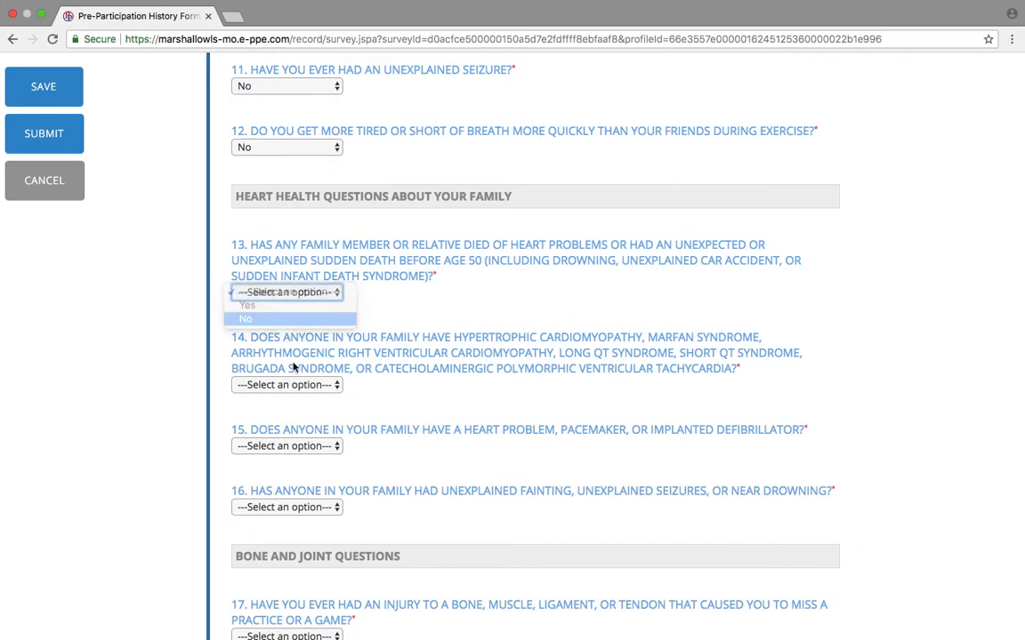
{"action": "left_click", "coordinate": [265, 318]}
{"action": "left_click", "coordinate": [293, 384]}
{"action": "left_click", "coordinate": [267, 411]}
{"action": "left_click", "coordinate": [306, 446]}
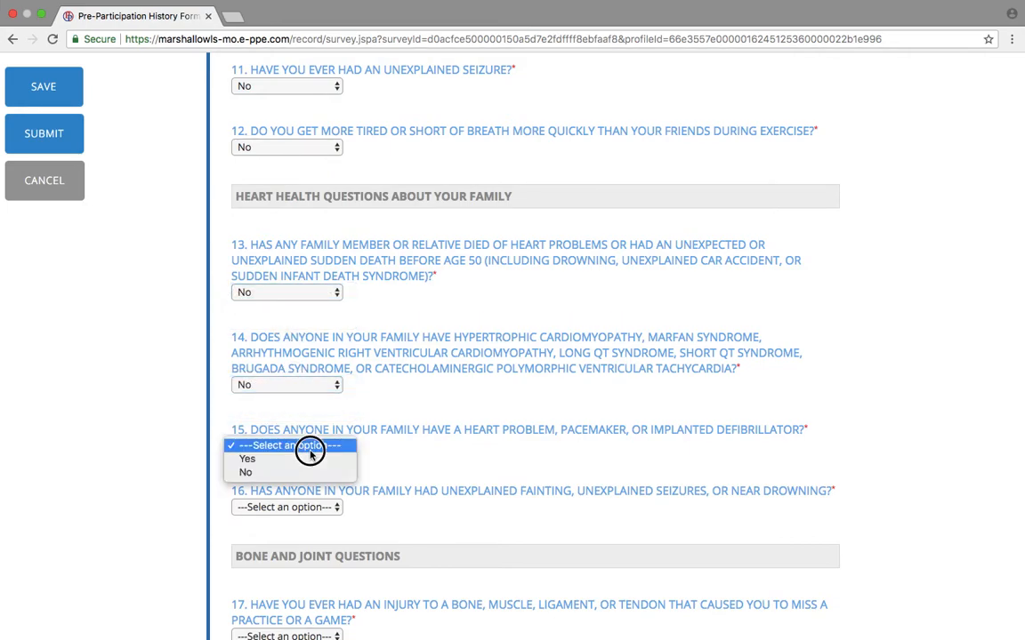
{"action": "left_click", "coordinate": [290, 472]}
{"action": "left_click", "coordinate": [286, 507]}
{"action": "left_click", "coordinate": [256, 533]}
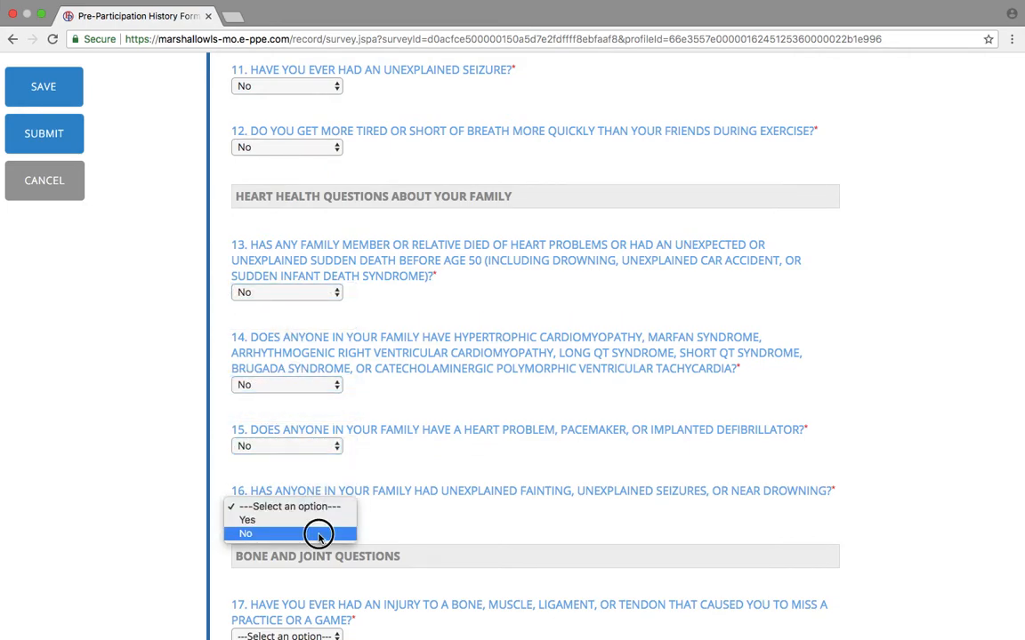
Answer No to history questions 17 through 21.
{"action": "scroll", "coordinate": [320, 538], "scroll_direction": "down", "scroll_amount": 5}
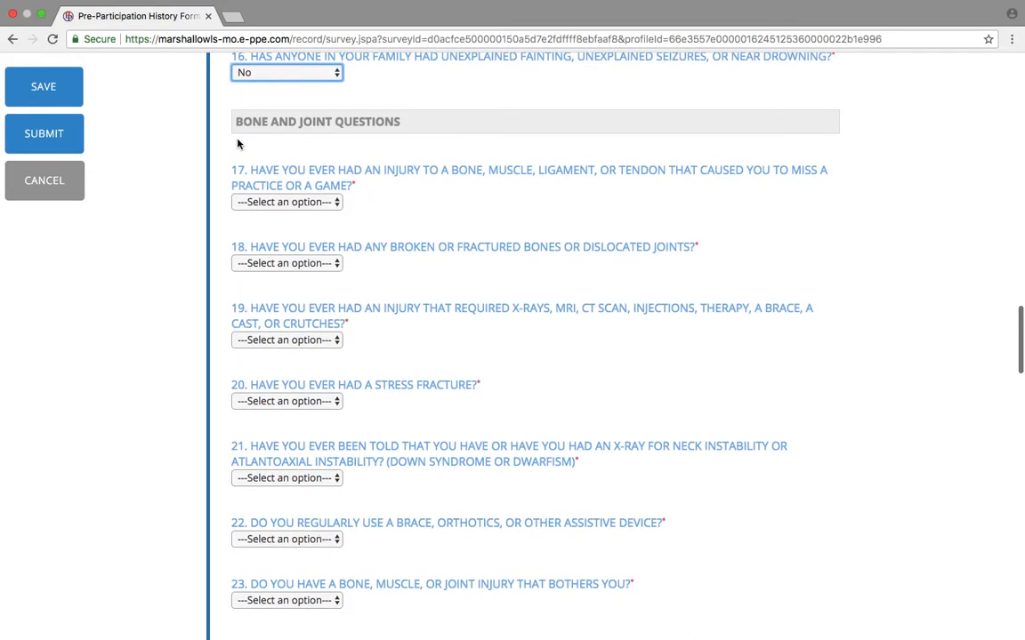
{"action": "left_click", "coordinate": [265, 204]}
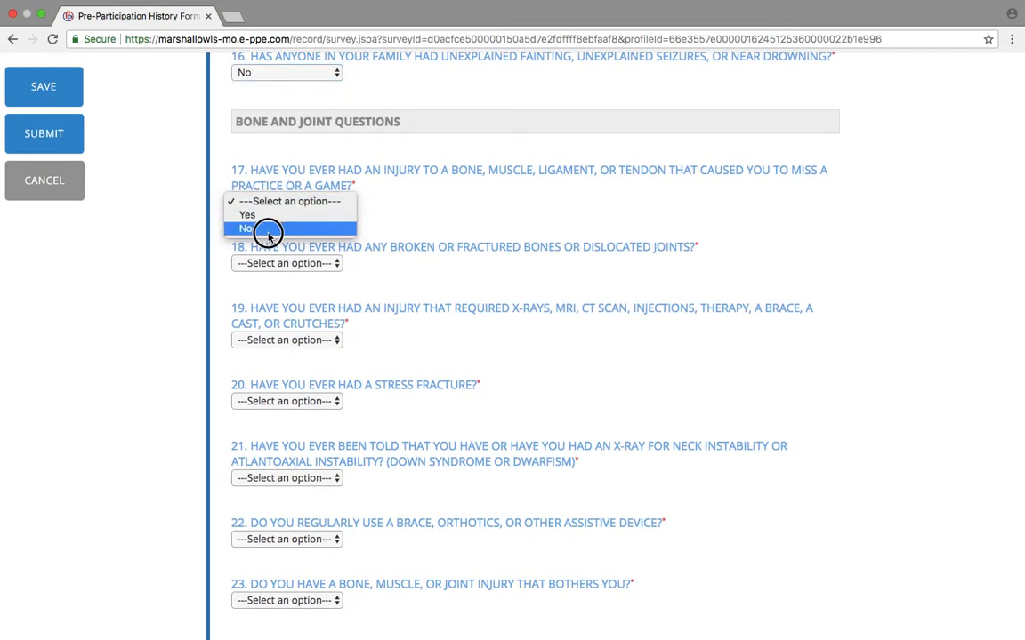
{"action": "left_click", "coordinate": [268, 229]}
{"action": "left_click", "coordinate": [292, 265]}
{"action": "left_click", "coordinate": [274, 290]}
{"action": "left_click", "coordinate": [306, 340]}
{"action": "left_click", "coordinate": [311, 365]}
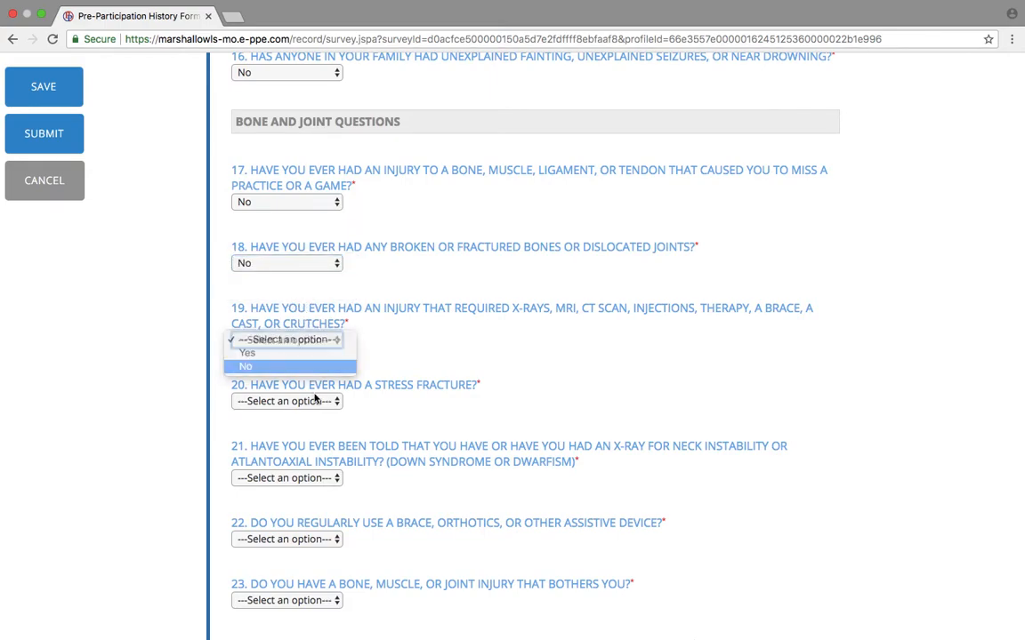
{"action": "left_click", "coordinate": [315, 402]}
{"action": "left_click", "coordinate": [319, 428]}
{"action": "left_click", "coordinate": [319, 477]}
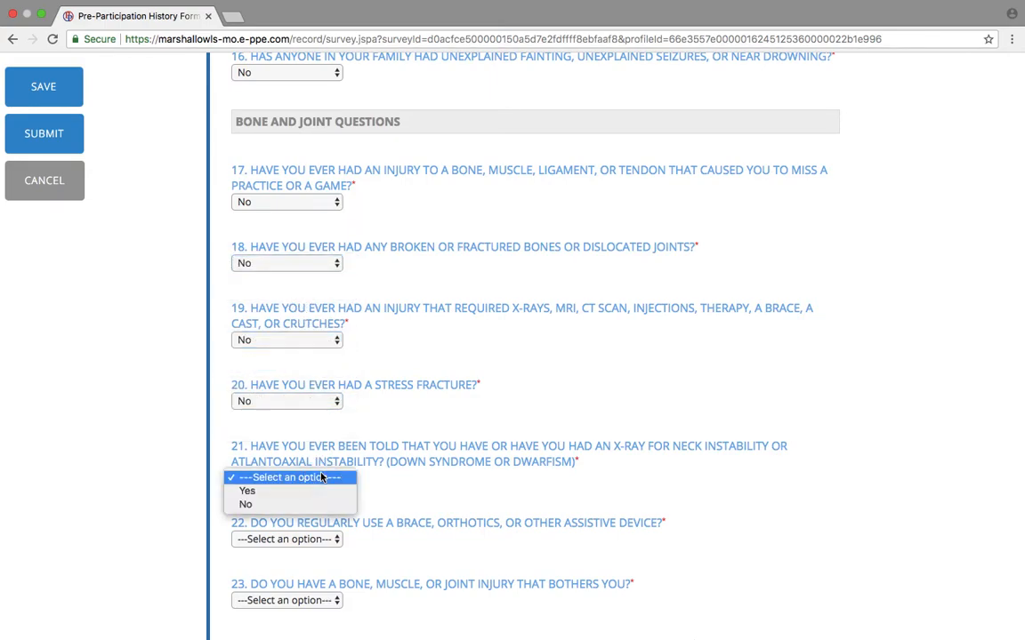
{"action": "left_click", "coordinate": [320, 504]}
Answer No to history questions 22 through 25.
{"action": "scroll", "coordinate": [286, 451], "scroll_direction": "down", "scroll_amount": 5}
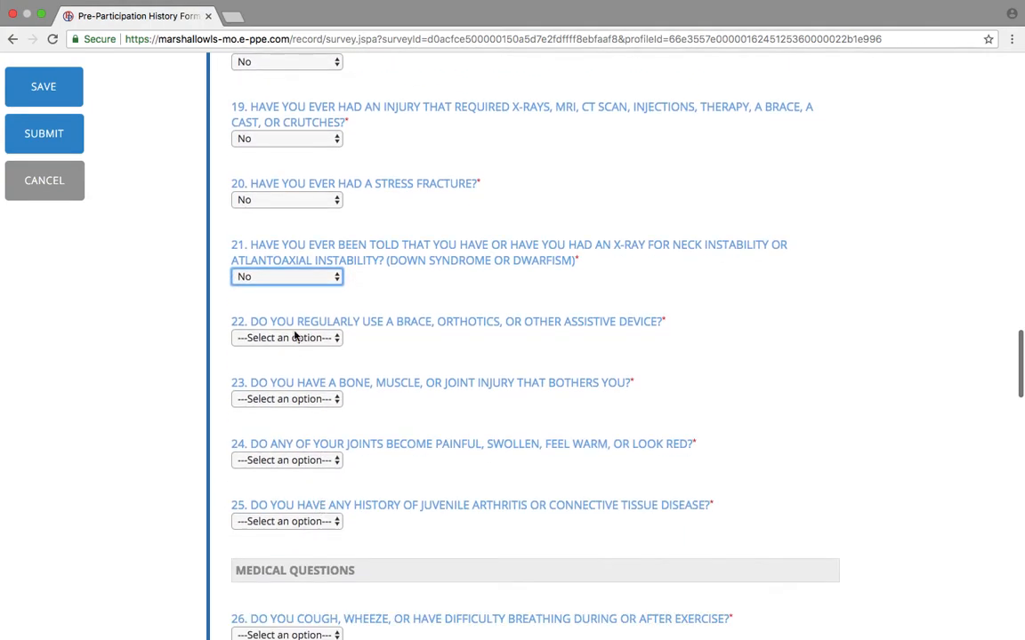
{"action": "left_click", "coordinate": [292, 336]}
{"action": "left_click", "coordinate": [295, 363]}
{"action": "left_click", "coordinate": [297, 399]}
{"action": "left_click", "coordinate": [297, 425]}
{"action": "left_click", "coordinate": [307, 457]}
{"action": "left_click", "coordinate": [334, 485]}
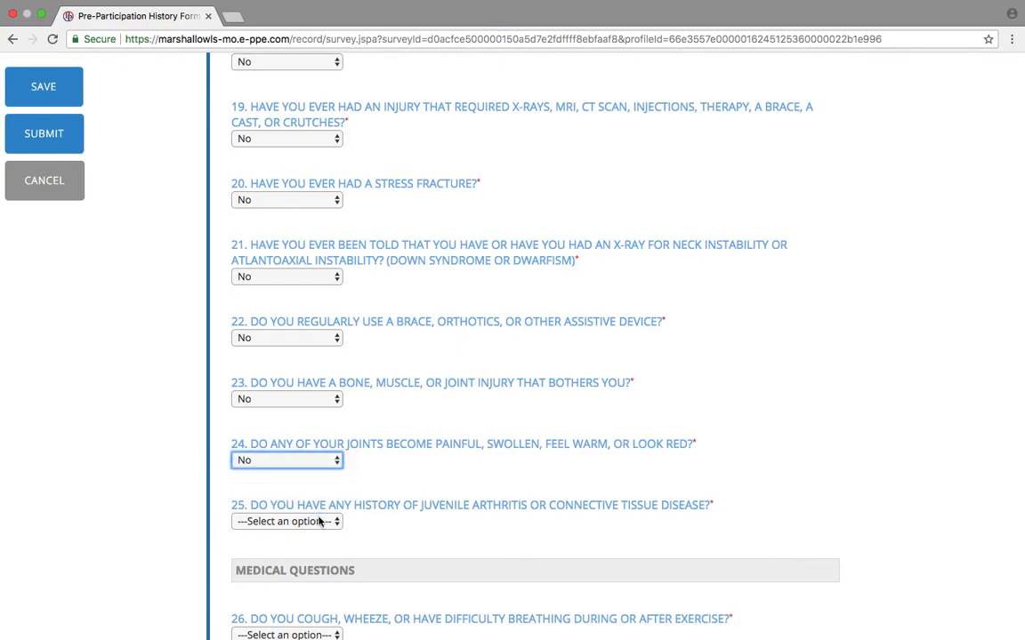
{"action": "left_click", "coordinate": [338, 521]}
{"action": "left_click", "coordinate": [316, 547]}
Answer No to history questions 26 through 29.
{"action": "scroll", "coordinate": [361, 572], "scroll_direction": "down", "scroll_amount": 5}
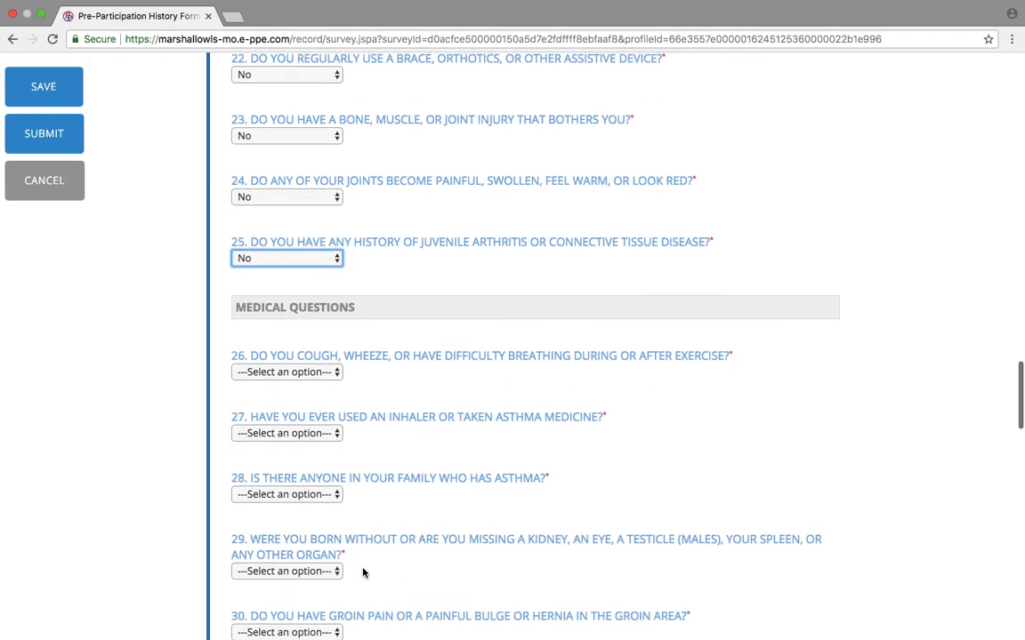
{"action": "left_click", "coordinate": [307, 372]}
{"action": "left_click", "coordinate": [313, 397]}
{"action": "left_click", "coordinate": [303, 434]}
{"action": "left_click", "coordinate": [307, 472]}
{"action": "left_click", "coordinate": [310, 433]}
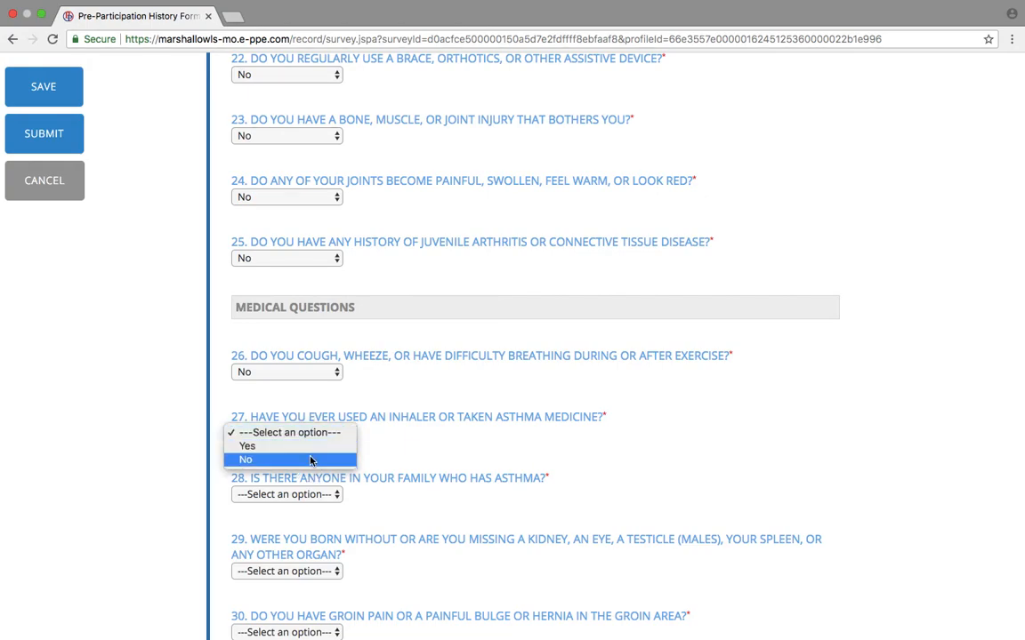
{"action": "left_click", "coordinate": [311, 458]}
{"action": "left_click", "coordinate": [310, 494]}
{"action": "left_click", "coordinate": [311, 522]}
{"action": "left_click", "coordinate": [311, 572]}
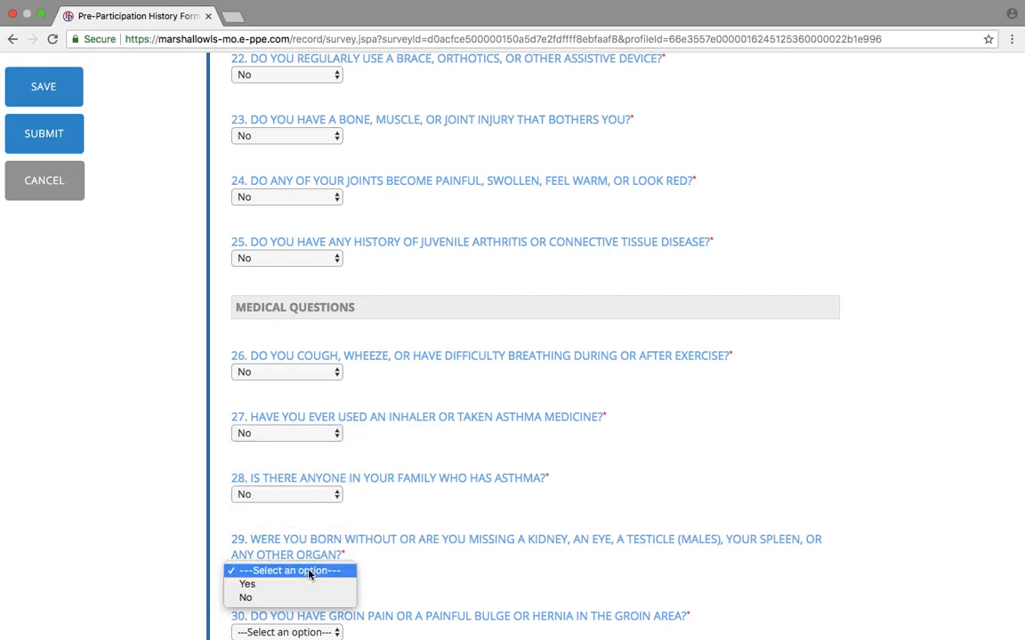
{"action": "left_click", "coordinate": [308, 597]}
Answer No to history questions 30 through 35.
{"action": "scroll", "coordinate": [339, 493], "scroll_direction": "down", "scroll_amount": 5}
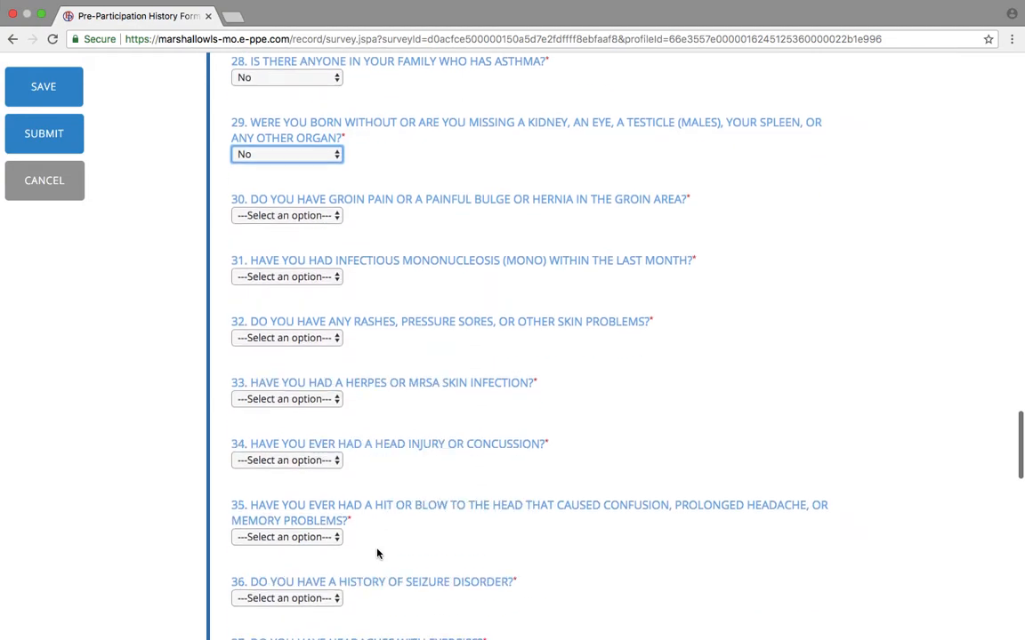
{"action": "left_click", "coordinate": [285, 217]}
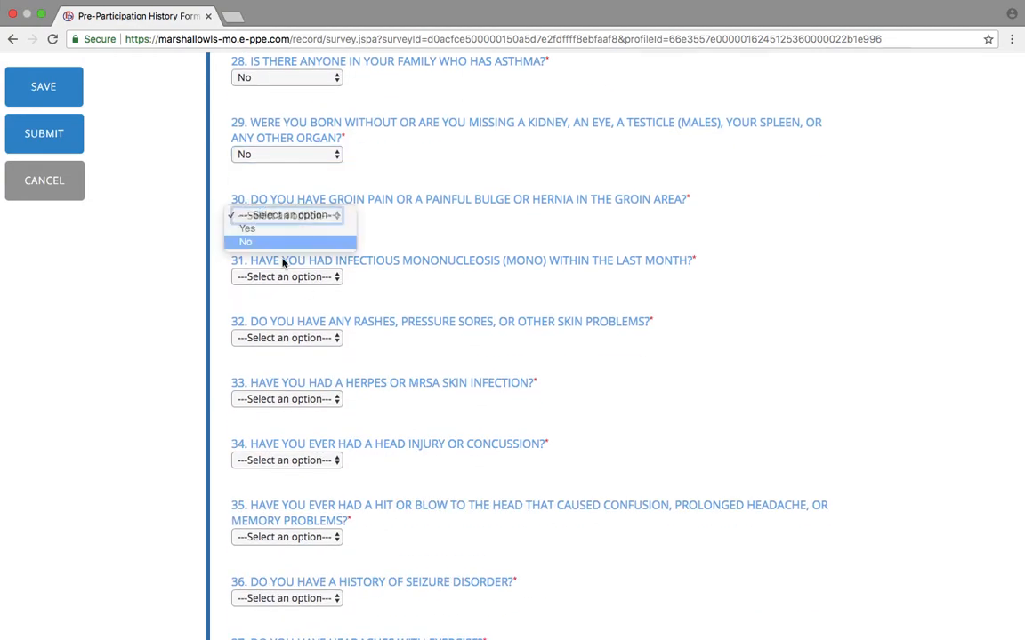
{"action": "left_click", "coordinate": [283, 241]}
{"action": "left_click", "coordinate": [285, 276]}
{"action": "left_click", "coordinate": [286, 304]}
{"action": "left_click", "coordinate": [297, 338]}
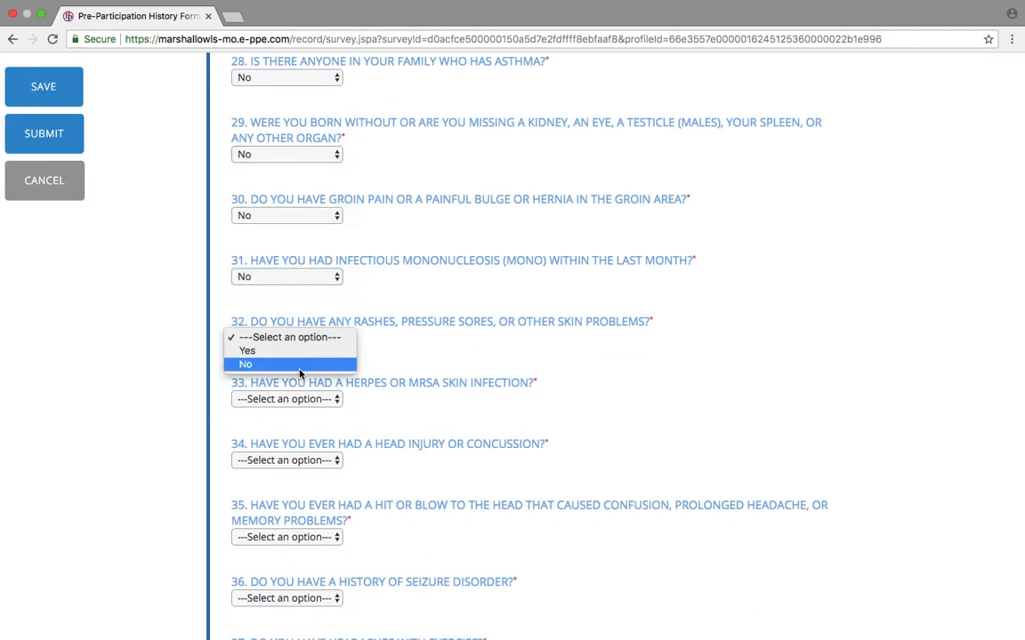
{"action": "left_click", "coordinate": [297, 365]}
{"action": "left_click", "coordinate": [310, 399]}
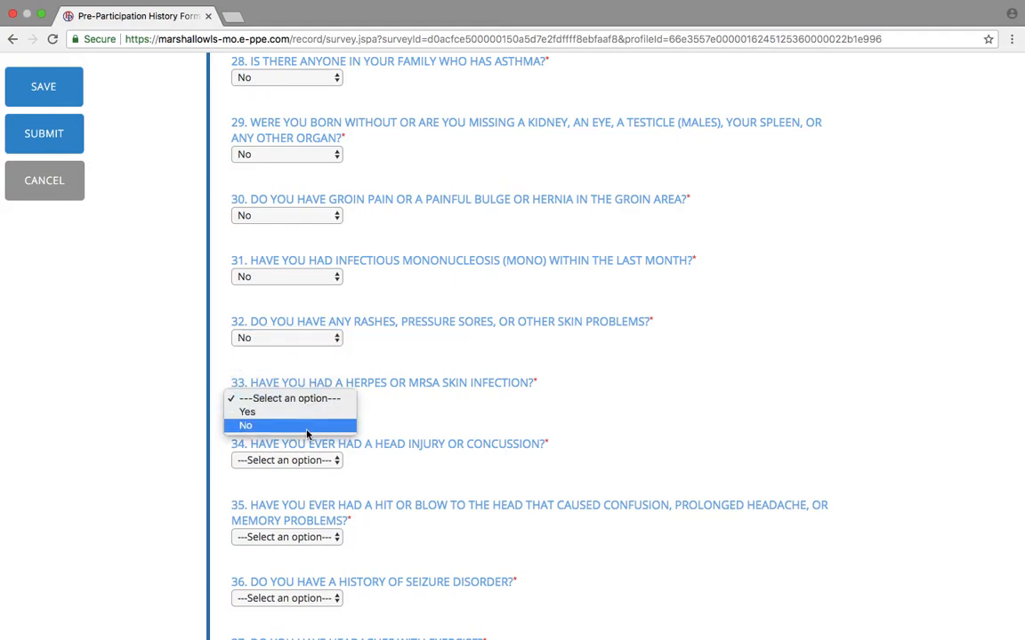
{"action": "left_click", "coordinate": [306, 426]}
{"action": "left_click", "coordinate": [312, 461]}
{"action": "left_click", "coordinate": [316, 486]}
{"action": "left_click", "coordinate": [319, 539]}
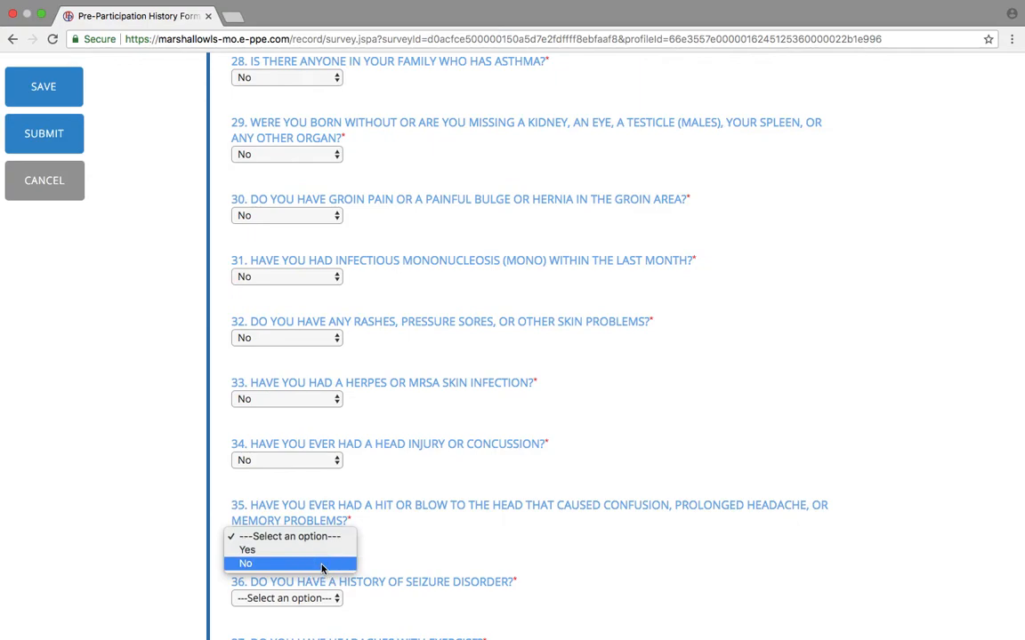
{"action": "left_click", "coordinate": [322, 566]}
Answer No to history questions 36 through 40.
{"action": "scroll", "coordinate": [322, 568], "scroll_direction": "down", "scroll_amount": 3}
{"action": "left_click", "coordinate": [288, 358]}
{"action": "left_click", "coordinate": [300, 383]}
{"action": "left_click", "coordinate": [272, 418]}
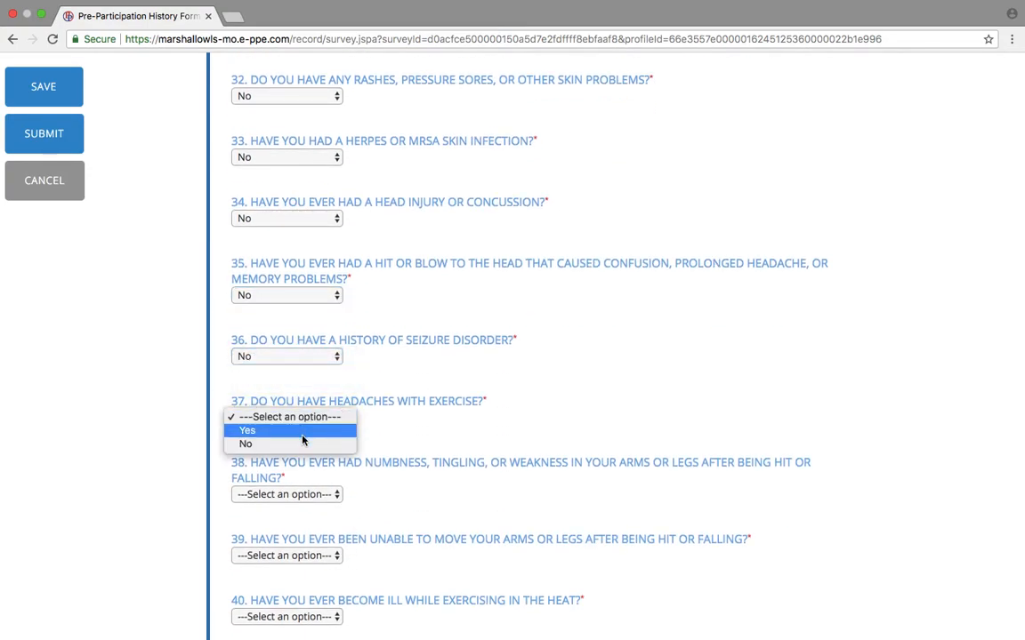
{"action": "left_click", "coordinate": [302, 443]}
{"action": "left_click", "coordinate": [309, 495]}
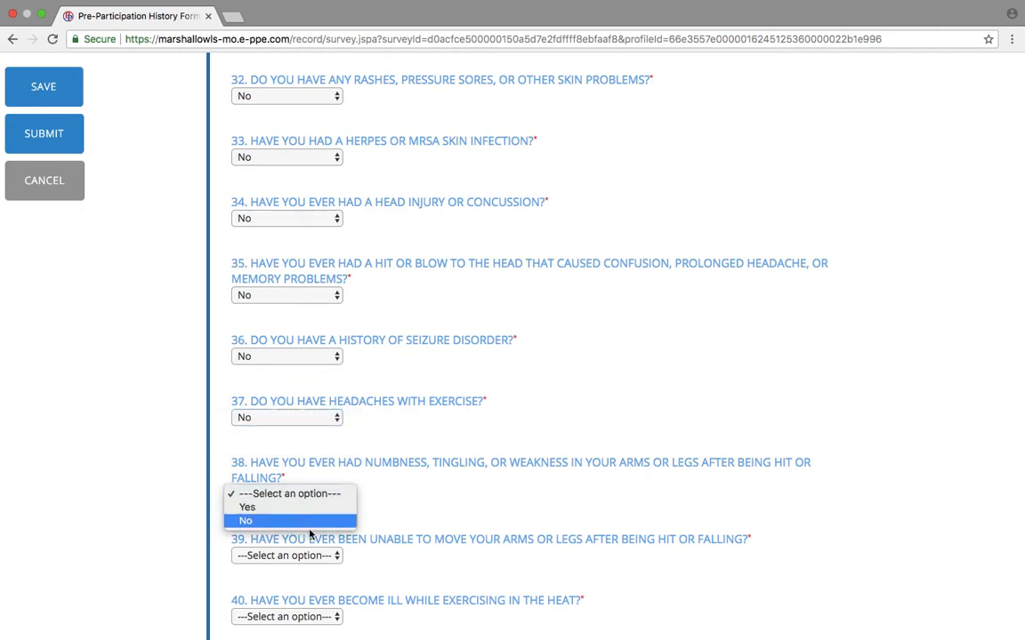
{"action": "left_click", "coordinate": [309, 520]}
{"action": "left_click", "coordinate": [314, 556]}
{"action": "left_click", "coordinate": [317, 582]}
{"action": "left_click", "coordinate": [306, 615]}
{"action": "left_click", "coordinate": [310, 596]}
Answer No to history questions 41 through 45.
{"action": "scroll", "coordinate": [435, 577], "scroll_direction": "down", "scroll_amount": 5}
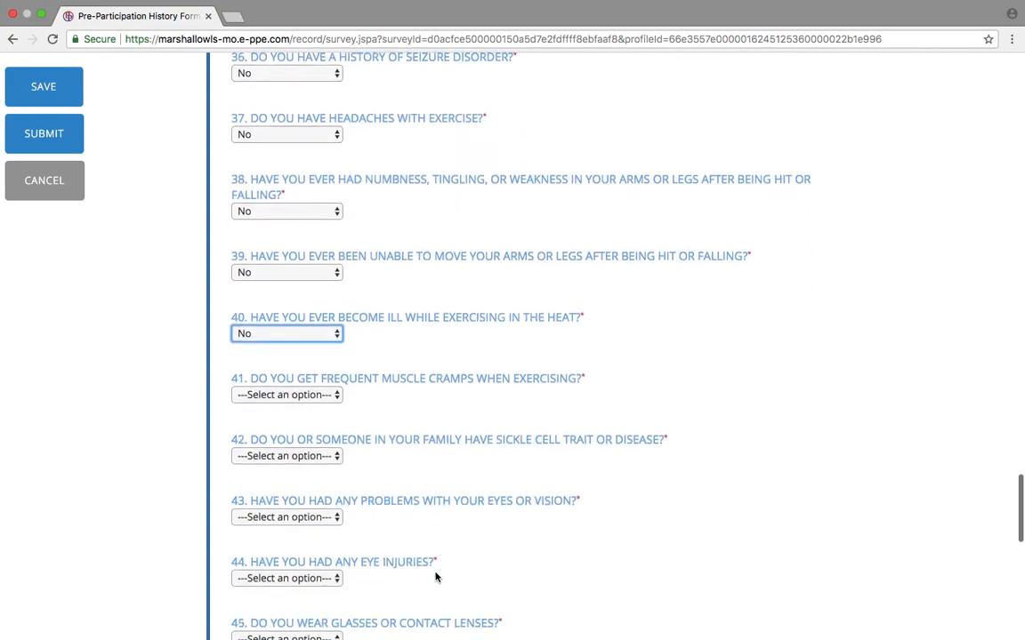
{"action": "left_click", "coordinate": [256, 227]}
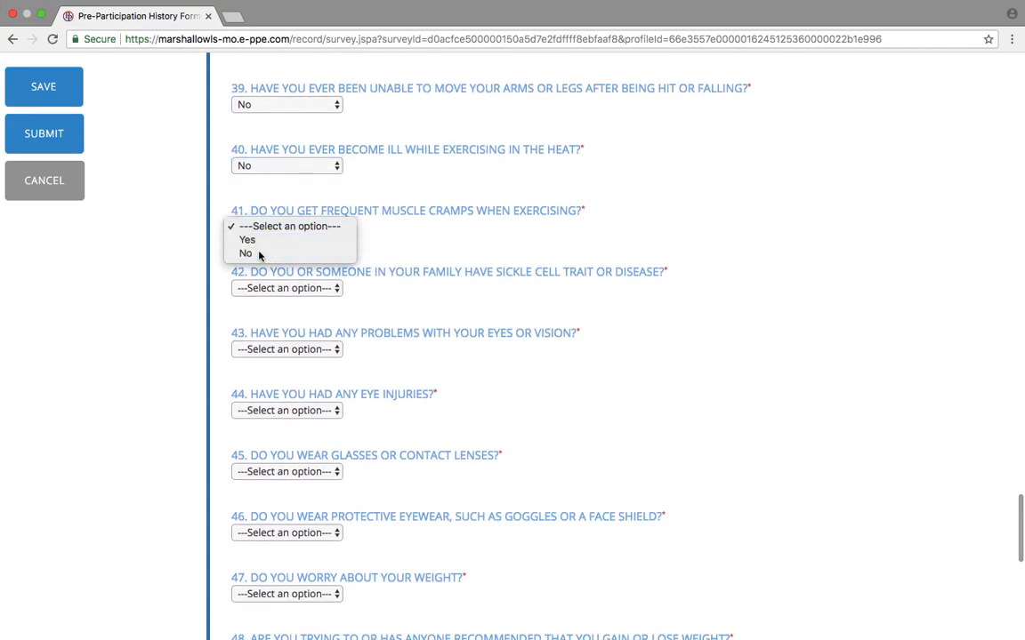
{"action": "left_click", "coordinate": [258, 253]}
{"action": "left_click", "coordinate": [261, 285]}
{"action": "left_click", "coordinate": [269, 315]}
{"action": "left_click", "coordinate": [269, 349]}
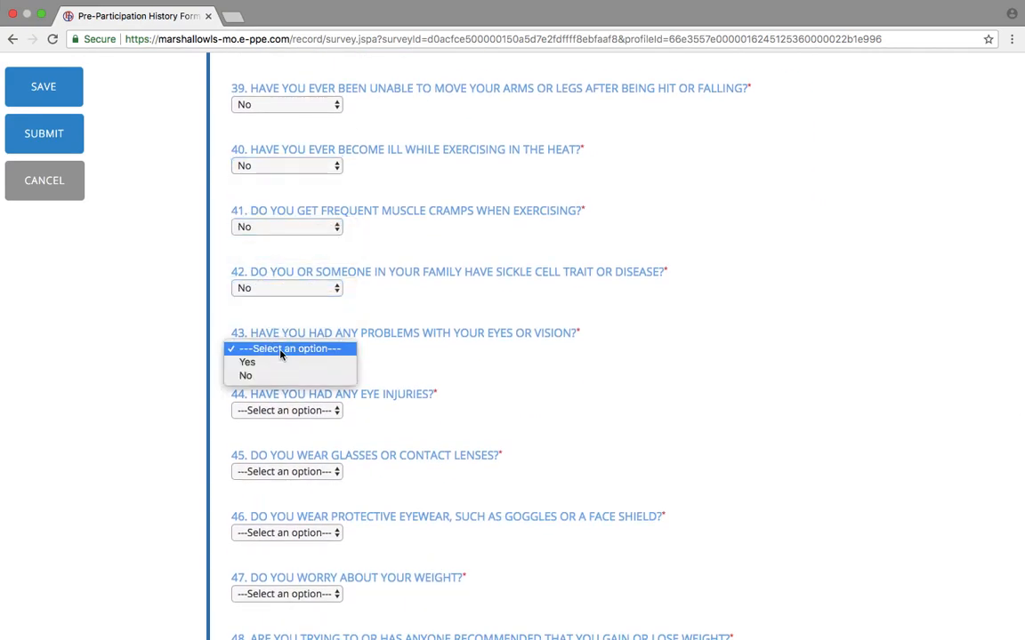
{"action": "left_click", "coordinate": [281, 372]}
{"action": "left_click", "coordinate": [296, 414]}
{"action": "left_click", "coordinate": [298, 436]}
{"action": "left_click", "coordinate": [306, 471]}
{"action": "left_click", "coordinate": [307, 498]}
Answer No to history questions 46 through 51.
{"action": "scroll", "coordinate": [307, 504], "scroll_direction": "down", "scroll_amount": 1}
{"action": "scroll", "coordinate": [307, 504], "scroll_direction": "down", "scroll_amount": 2}
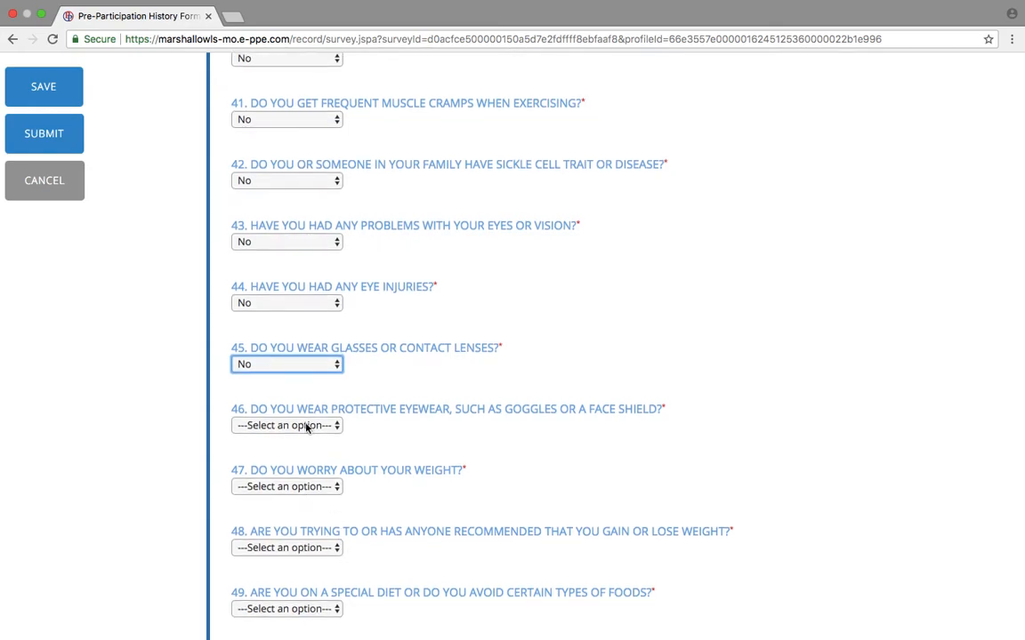
{"action": "left_click", "coordinate": [307, 427]}
{"action": "left_click", "coordinate": [305, 450]}
{"action": "left_click", "coordinate": [311, 487]}
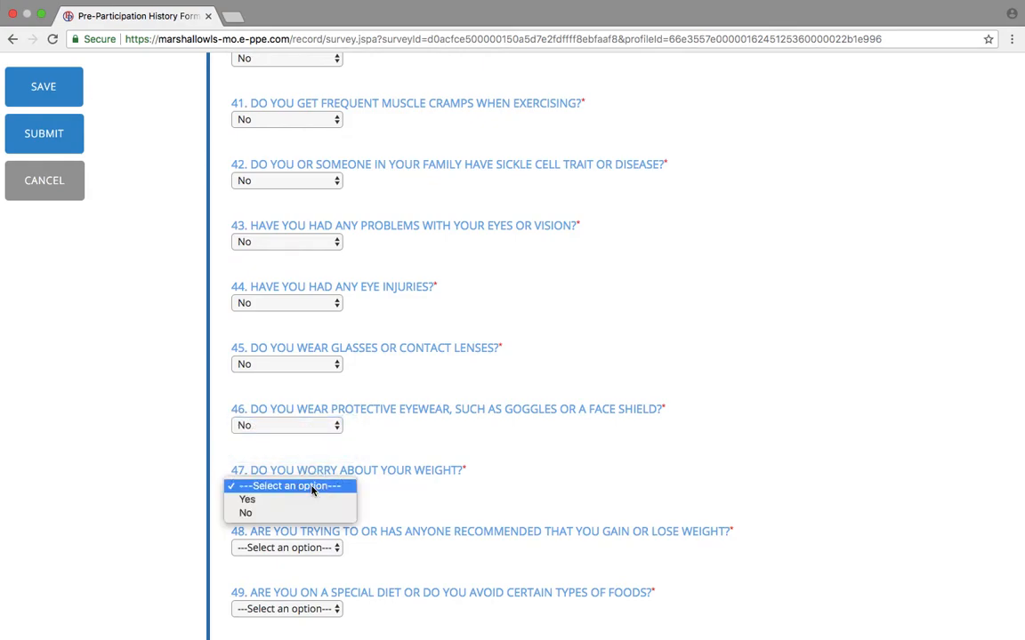
{"action": "left_click", "coordinate": [283, 513]}
{"action": "left_click", "coordinate": [311, 547]}
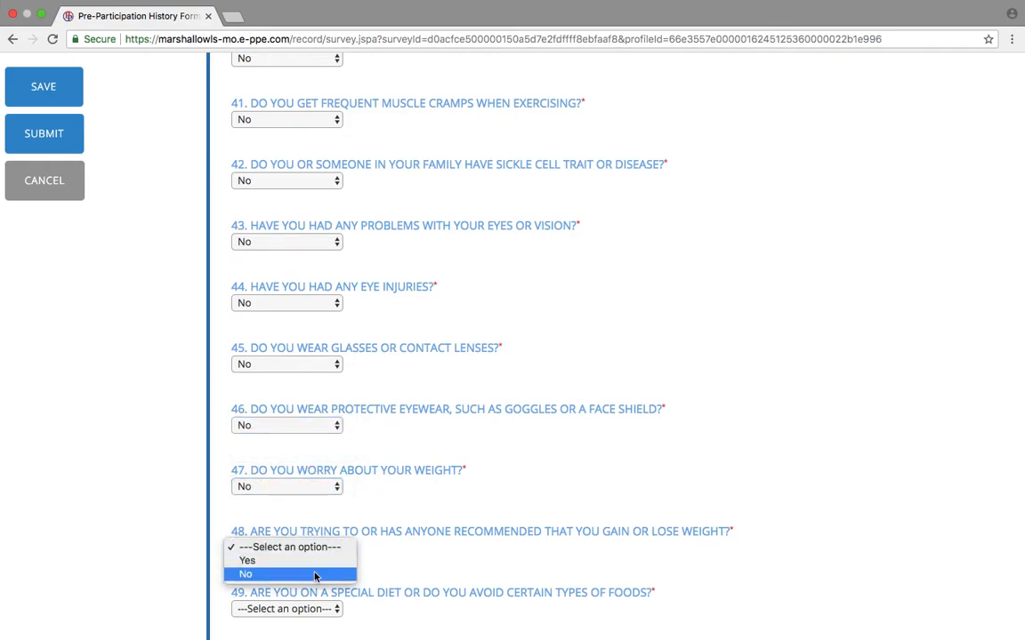
{"action": "left_click", "coordinate": [315, 575]}
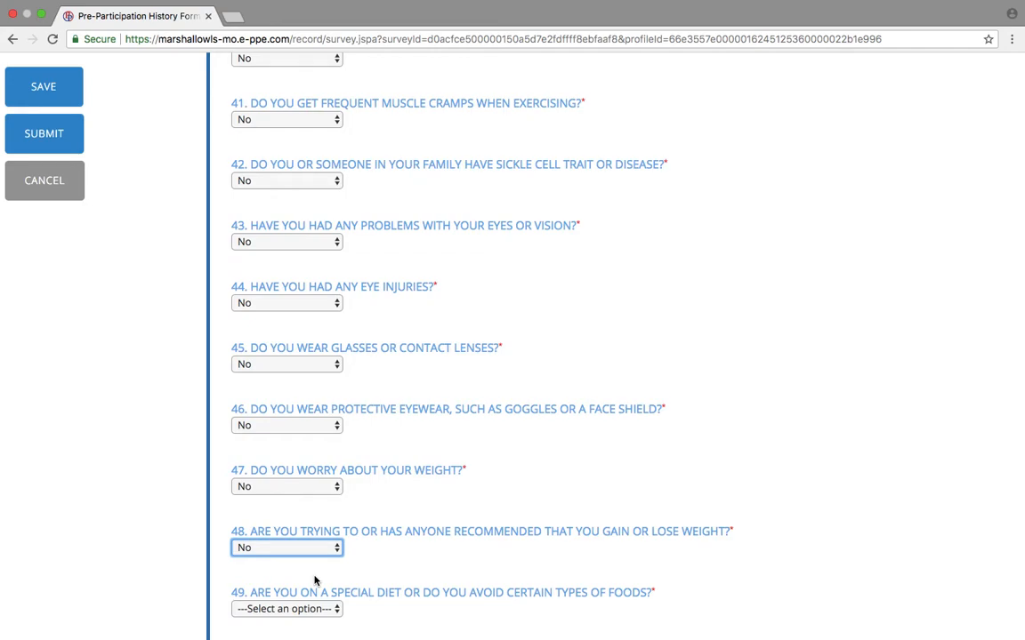
{"action": "scroll", "coordinate": [404, 594], "scroll_direction": "down", "scroll_amount": 5}
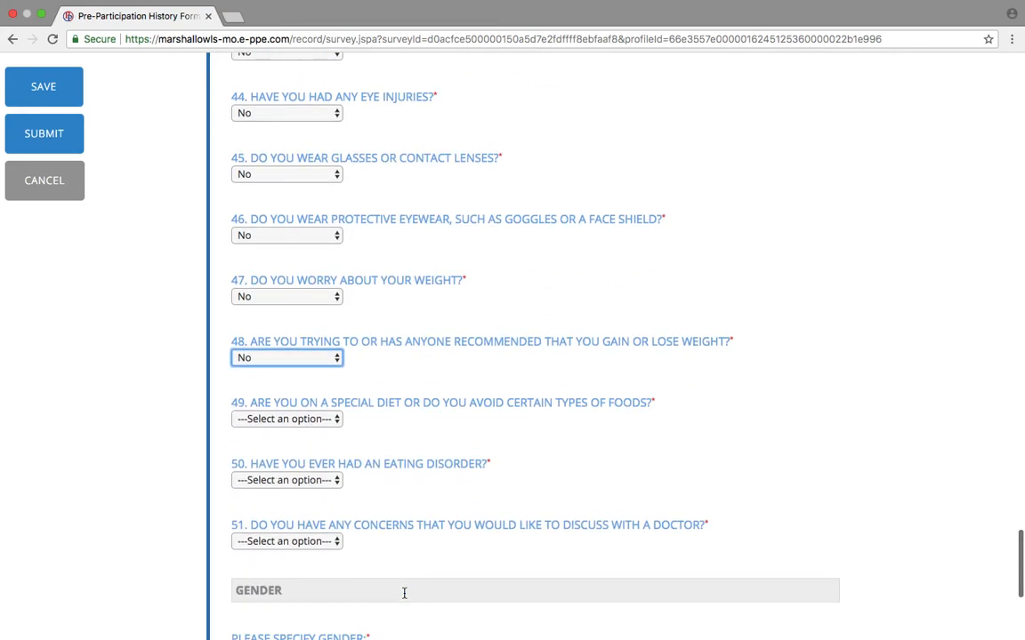
{"action": "left_click", "coordinate": [323, 424]}
{"action": "left_click", "coordinate": [288, 445]}
{"action": "left_click", "coordinate": [297, 481]}
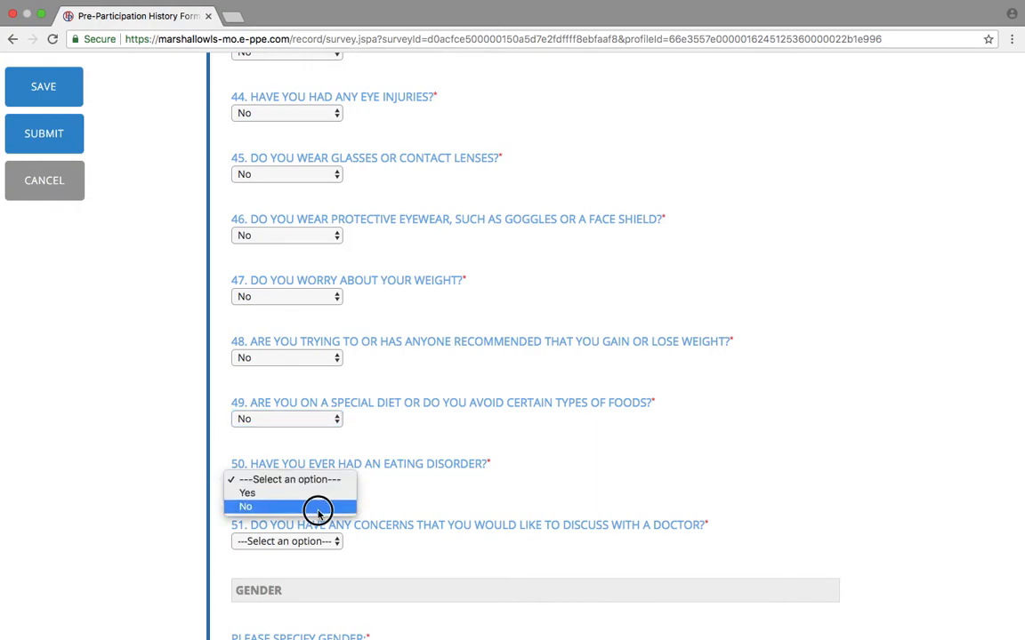
{"action": "left_click", "coordinate": [317, 507]}
{"action": "left_click", "coordinate": [316, 541]}
{"action": "left_click", "coordinate": [316, 569]}
Set the gender to Female and tick the acknowledgement statement.
{"action": "scroll", "coordinate": [316, 573], "scroll_direction": "down", "scroll_amount": 1}
{"action": "scroll", "coordinate": [315, 573], "scroll_direction": "down", "scroll_amount": 5}
{"action": "left_click", "coordinate": [313, 438]}
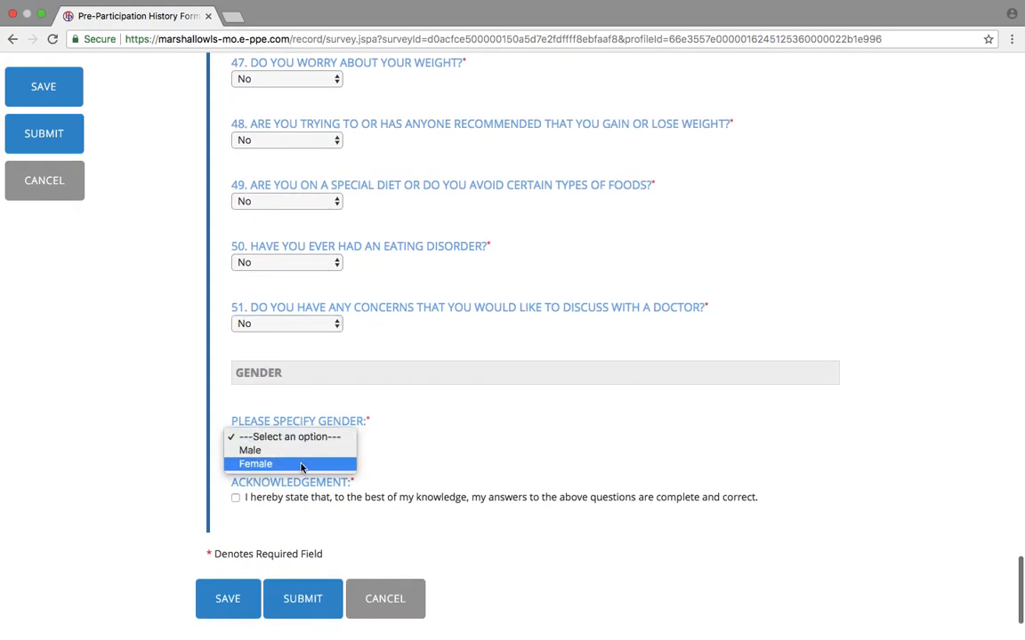
{"action": "left_click", "coordinate": [298, 464]}
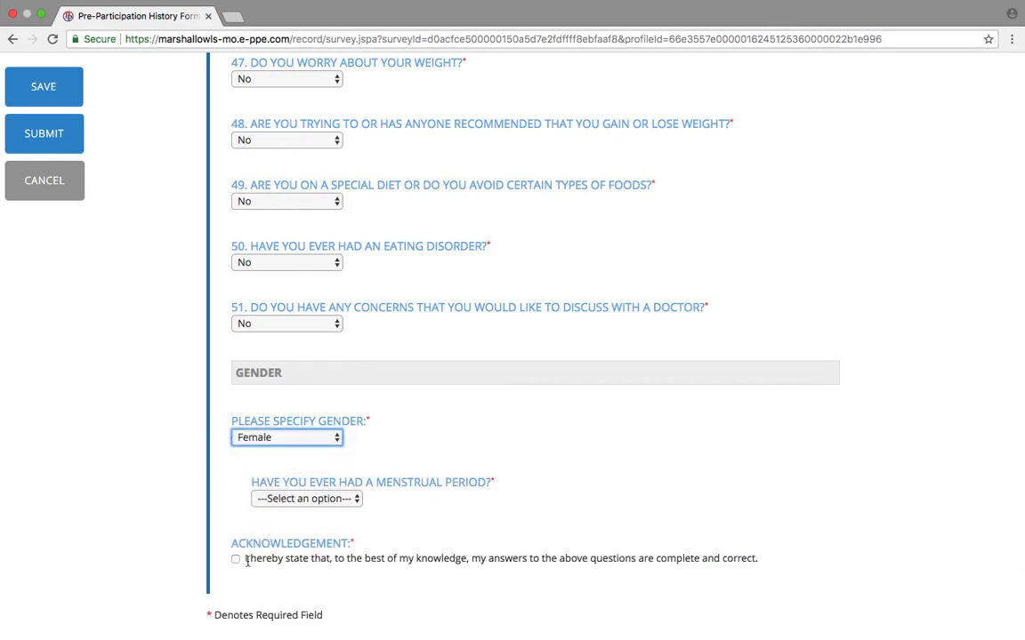
{"action": "scroll", "coordinate": [242, 556], "scroll_direction": "down", "scroll_amount": 1}
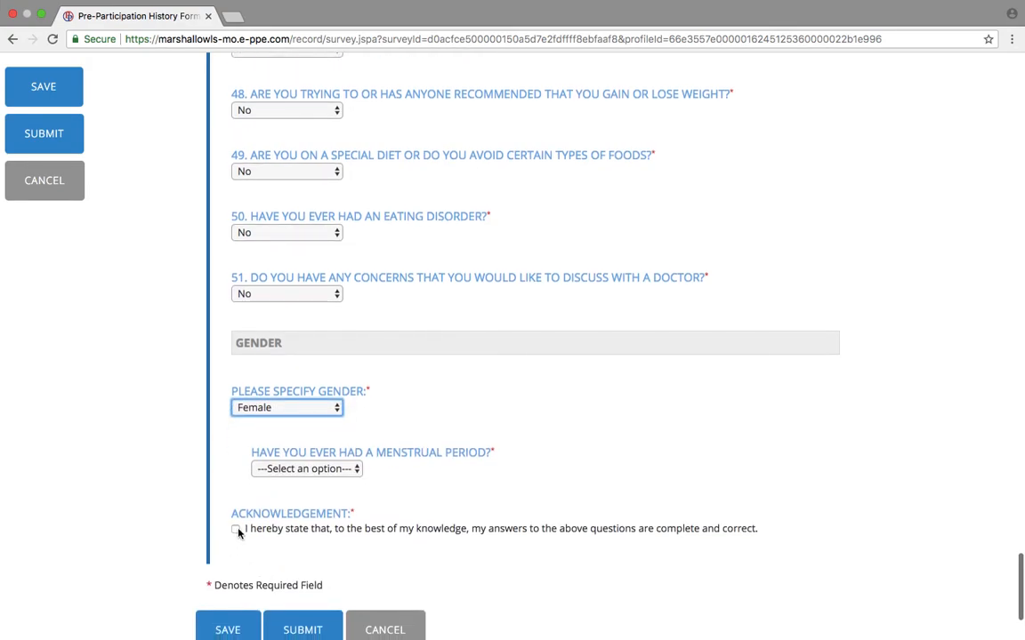
{"action": "left_click", "coordinate": [236, 530]}
{"action": "scroll", "coordinate": [238, 531], "scroll_direction": "down", "scroll_amount": 2}
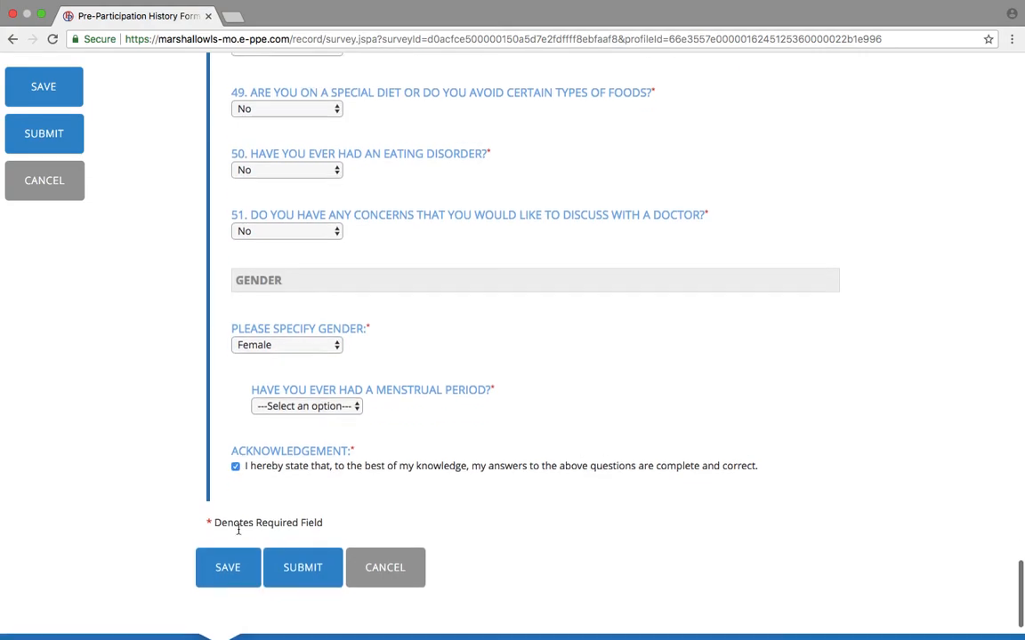
Try submitting the history form, then enter 'none' in the missing medicines field.
{"action": "left_click", "coordinate": [310, 566]}
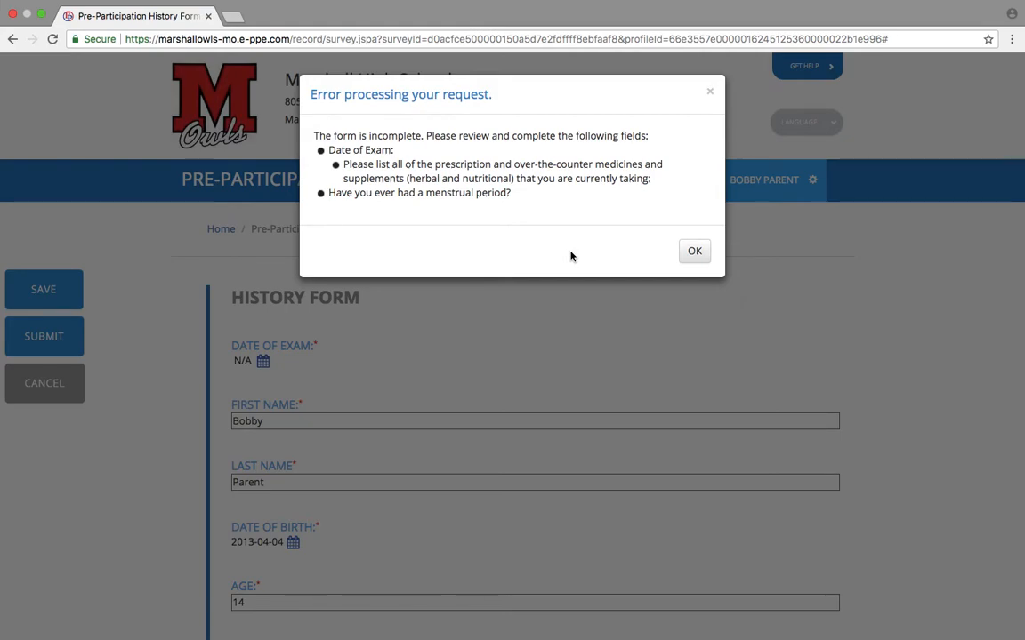
{"action": "left_click", "coordinate": [687, 258]}
{"action": "left_click", "coordinate": [513, 438]}
{"action": "type", "text": "none"}
Change the gender answer to Male and resubmit the history form.
{"action": "scroll", "coordinate": [513, 437], "scroll_direction": "down", "scroll_amount": 10}
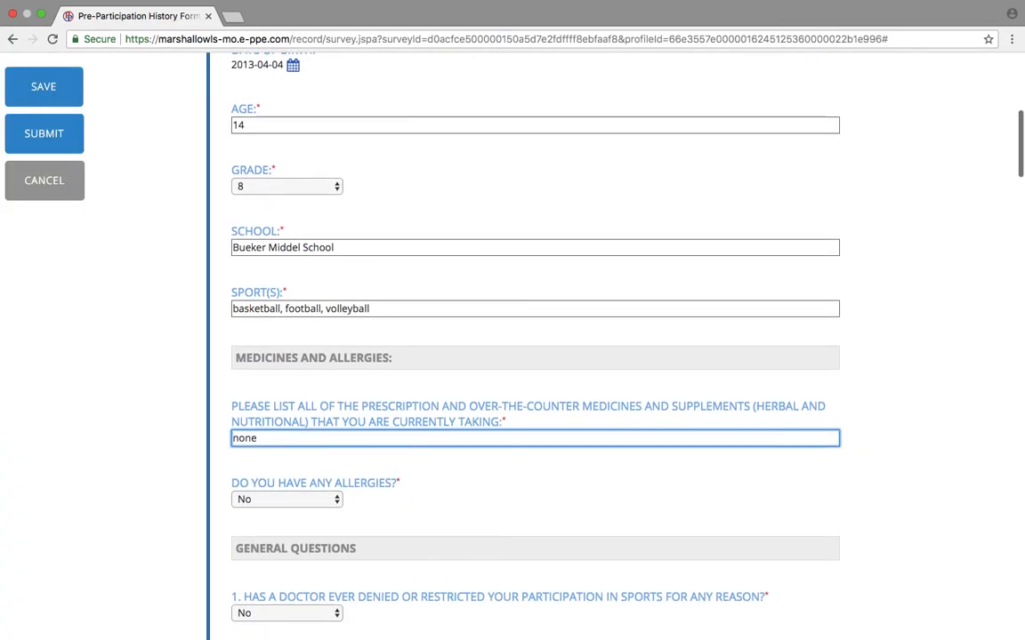
{"action": "scroll", "coordinate": [513, 436], "scroll_direction": "down", "scroll_amount": 12}
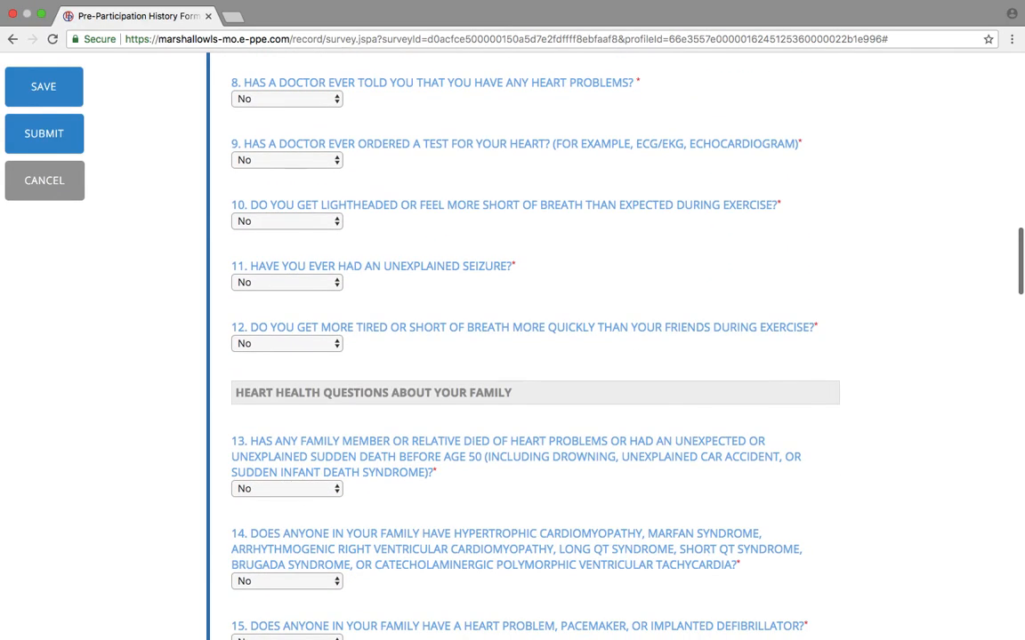
{"action": "scroll", "coordinate": [513, 437], "scroll_direction": "down", "scroll_amount": 13}
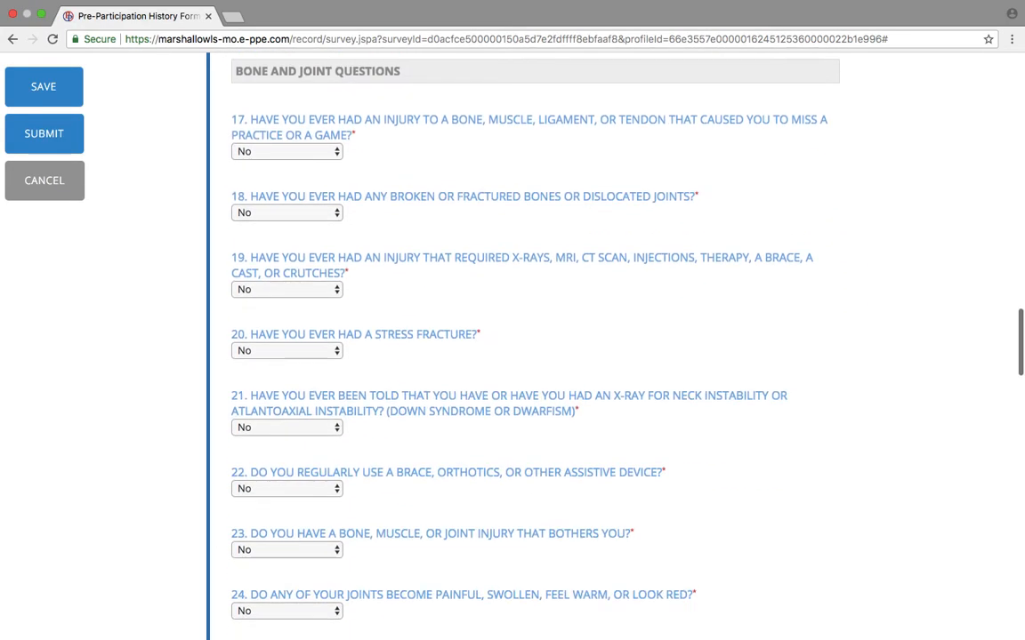
{"action": "scroll", "coordinate": [513, 437], "scroll_direction": "down", "scroll_amount": 16}
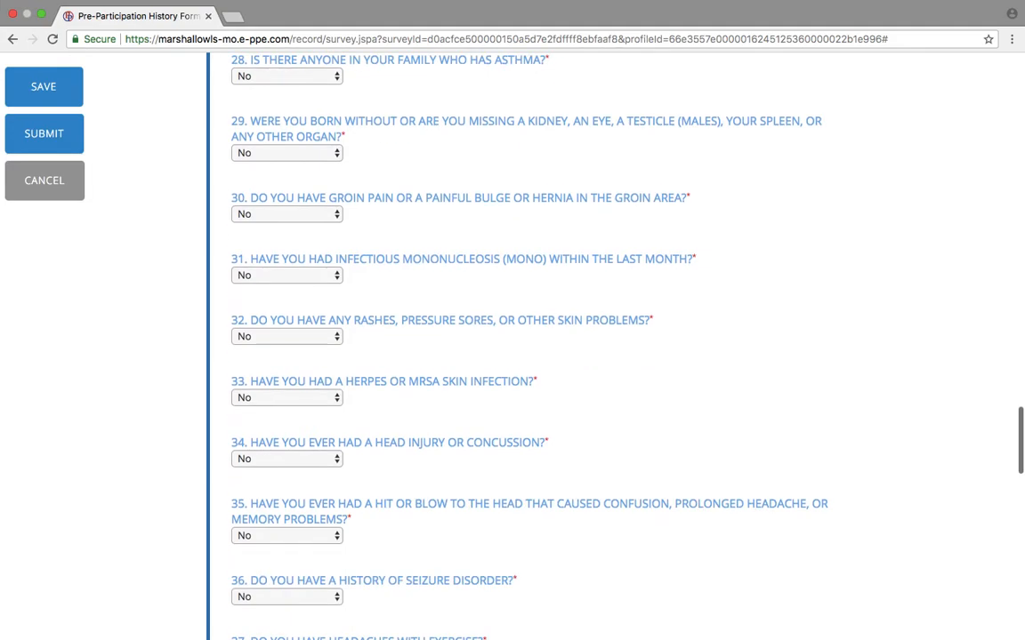
{"action": "scroll", "coordinate": [514, 437], "scroll_direction": "down", "scroll_amount": 11}
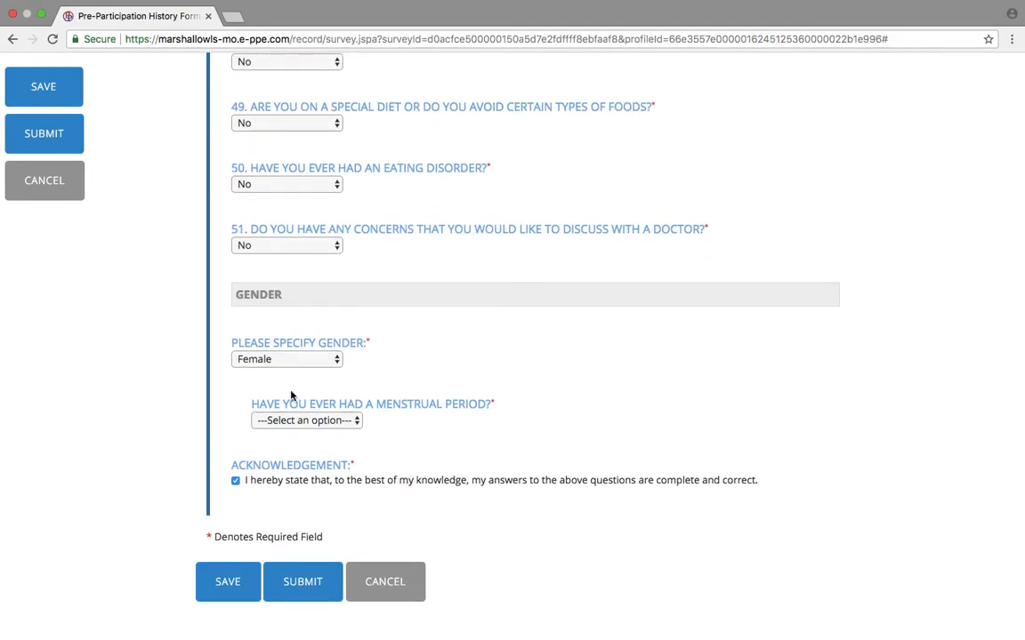
{"action": "left_click", "coordinate": [288, 360]}
{"action": "left_click", "coordinate": [288, 348]}
{"action": "left_click", "coordinate": [302, 522]}
{"action": "left_click", "coordinate": [694, 208]}
Set the Date of Exam to 03/06/2018 using the date picker.
{"action": "scroll", "coordinate": [445, 487], "scroll_direction": "down", "scroll_amount": 3}
{"action": "scroll", "coordinate": [445, 490], "scroll_direction": "down", "scroll_amount": 20}
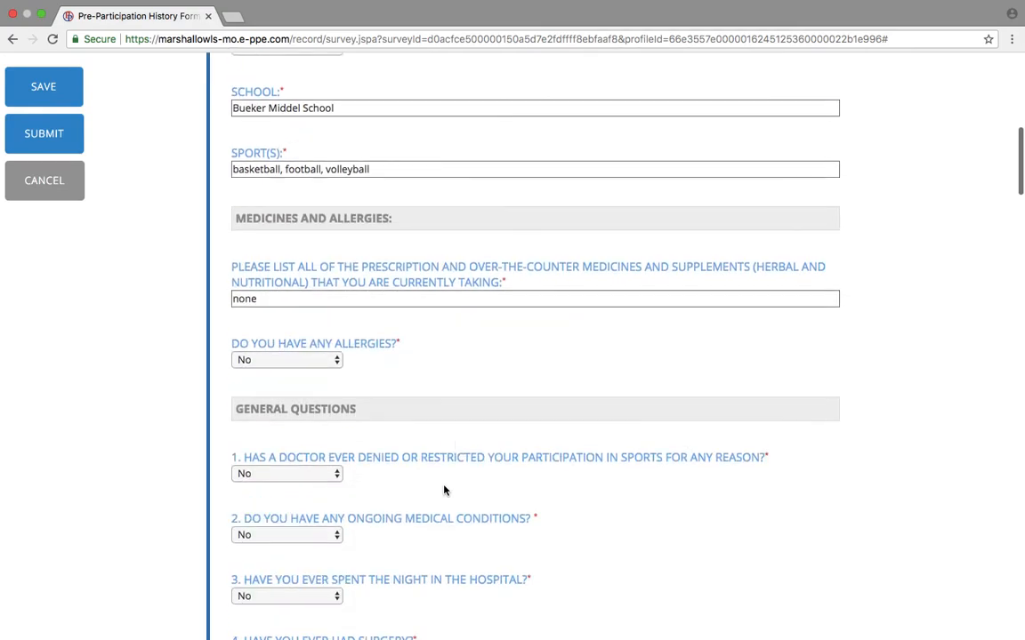
{"action": "scroll", "coordinate": [444, 490], "scroll_direction": "up", "scroll_amount": 2}
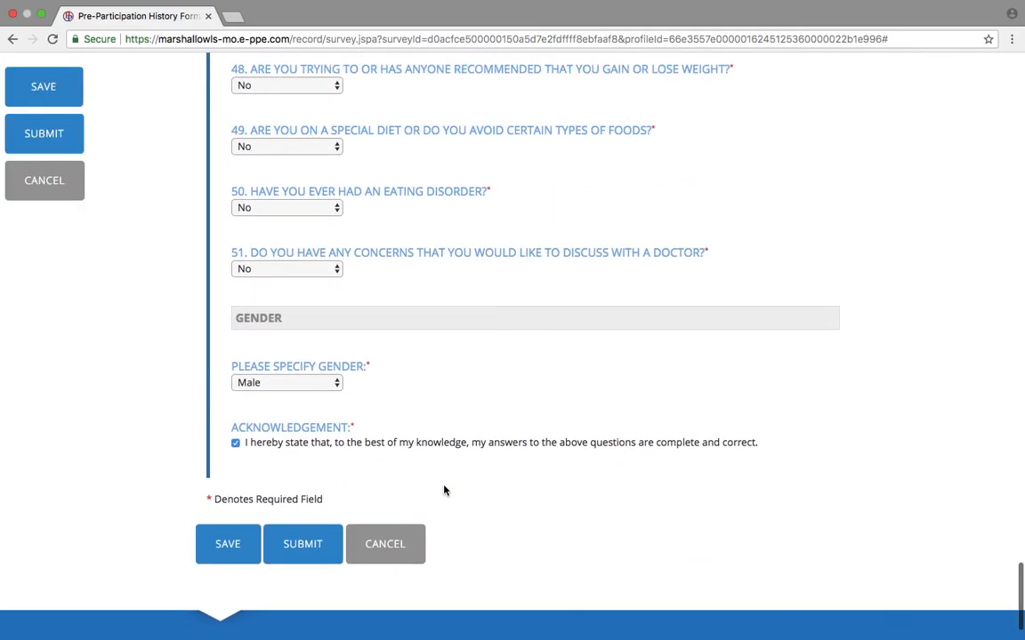
{"action": "scroll", "coordinate": [445, 491], "scroll_direction": "up", "scroll_amount": 10}
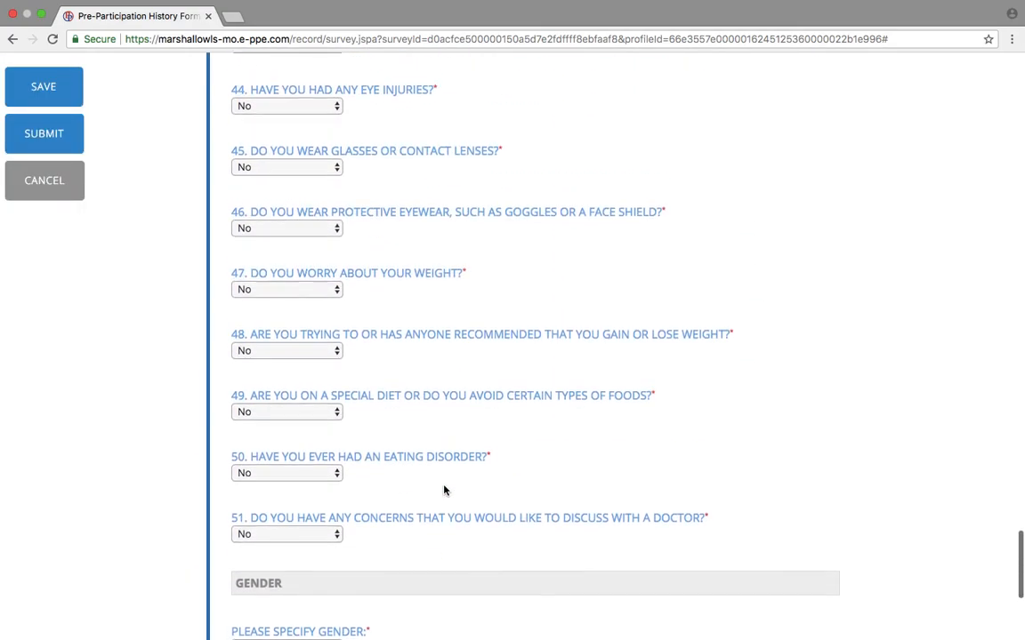
{"action": "scroll", "coordinate": [444, 490], "scroll_direction": "up", "scroll_amount": 14}
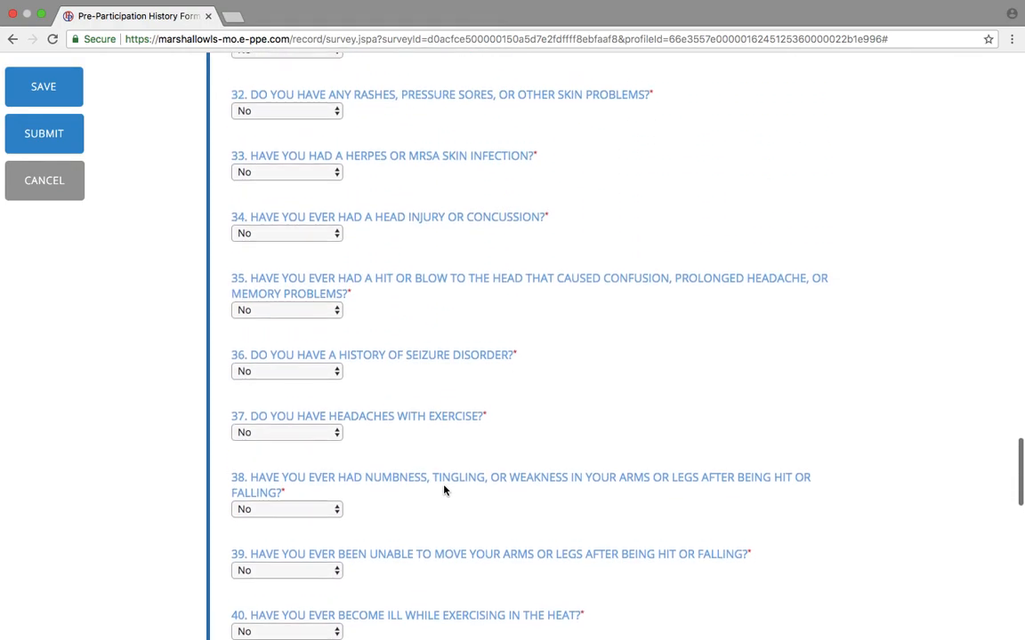
{"action": "scroll", "coordinate": [443, 487], "scroll_direction": "up", "scroll_amount": 17}
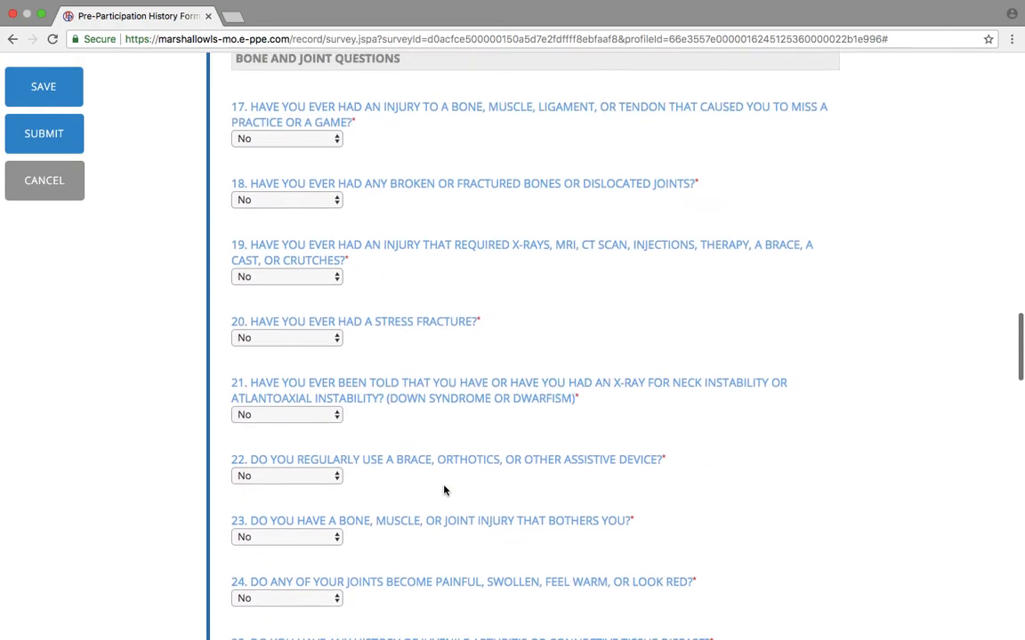
{"action": "scroll", "coordinate": [444, 504], "scroll_direction": "up", "scroll_amount": 12}
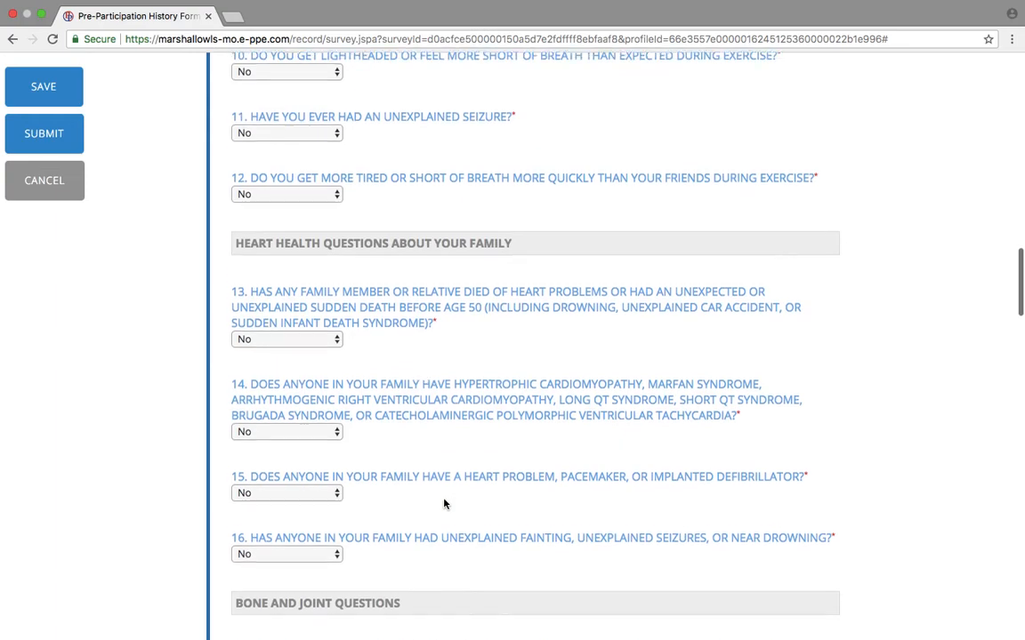
{"action": "scroll", "coordinate": [444, 503], "scroll_direction": "up", "scroll_amount": 18}
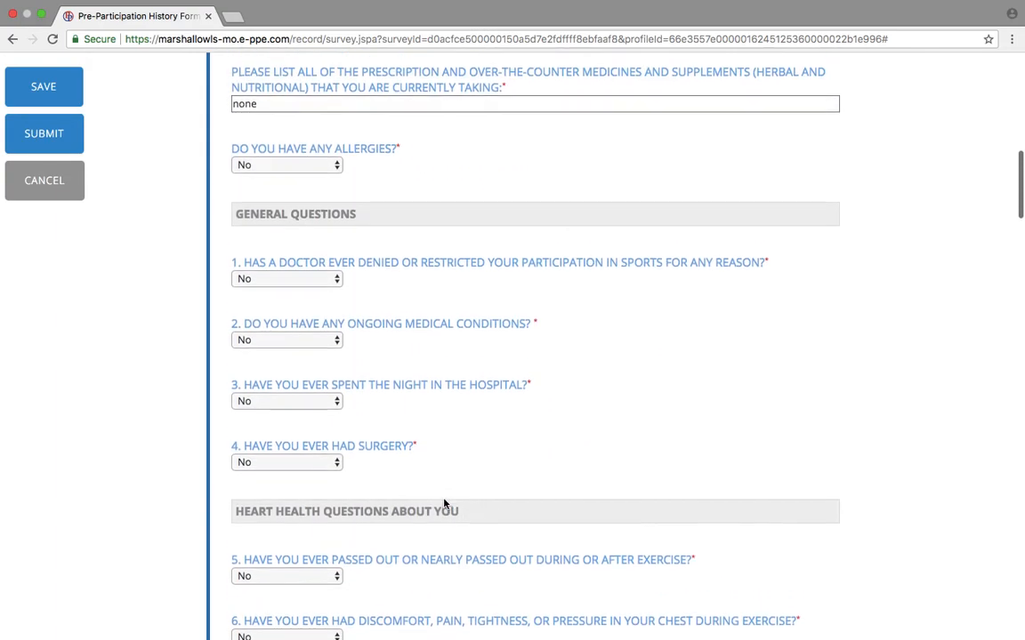
{"action": "scroll", "coordinate": [441, 500], "scroll_direction": "up", "scroll_amount": 5}
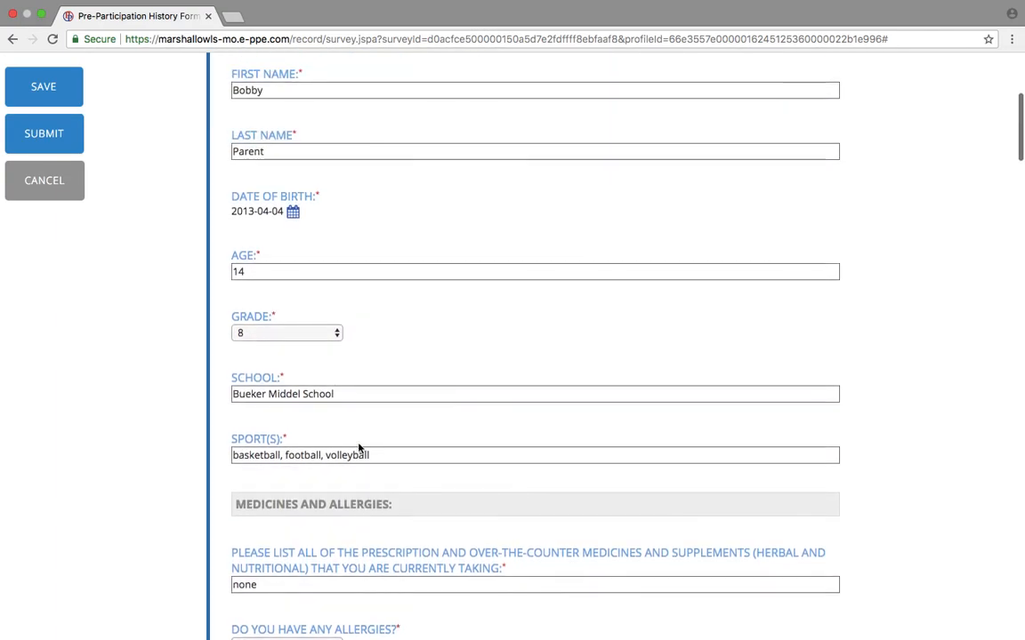
{"action": "scroll", "coordinate": [359, 448], "scroll_direction": "down", "scroll_amount": 1}
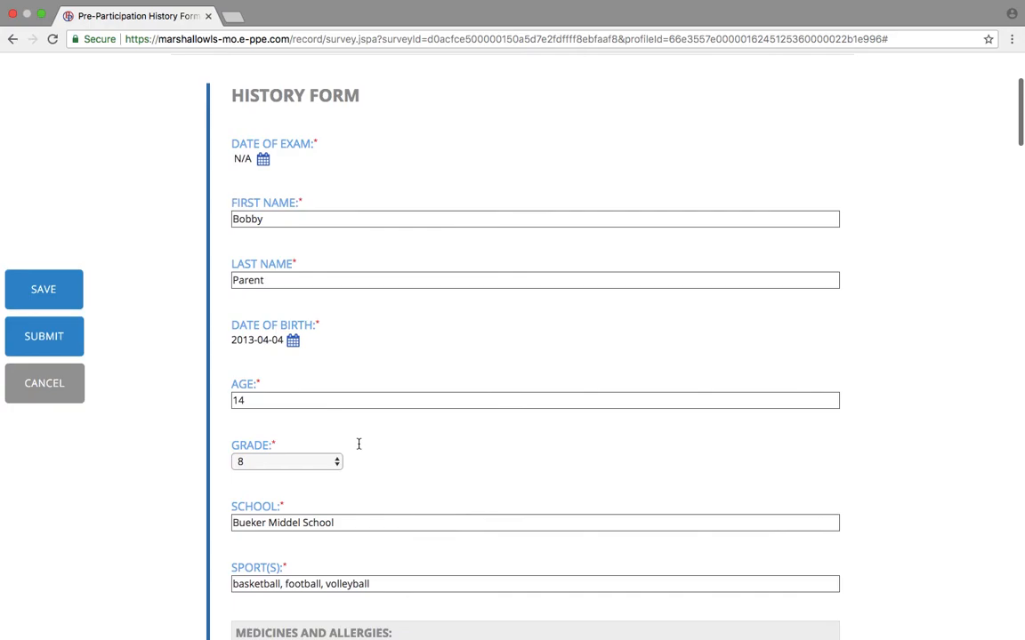
{"action": "left_click", "coordinate": [264, 160]}
{"action": "left_click", "coordinate": [326, 237]}
{"action": "scroll", "coordinate": [326, 258], "scroll_direction": "down", "scroll_amount": 20}
{"action": "scroll", "coordinate": [368, 473], "scroll_direction": "down", "scroll_amount": 20}
Submit the history form, choose to e-sign, and sign ppe.pdf as parent and as student.
{"action": "left_click", "coordinate": [325, 474]}
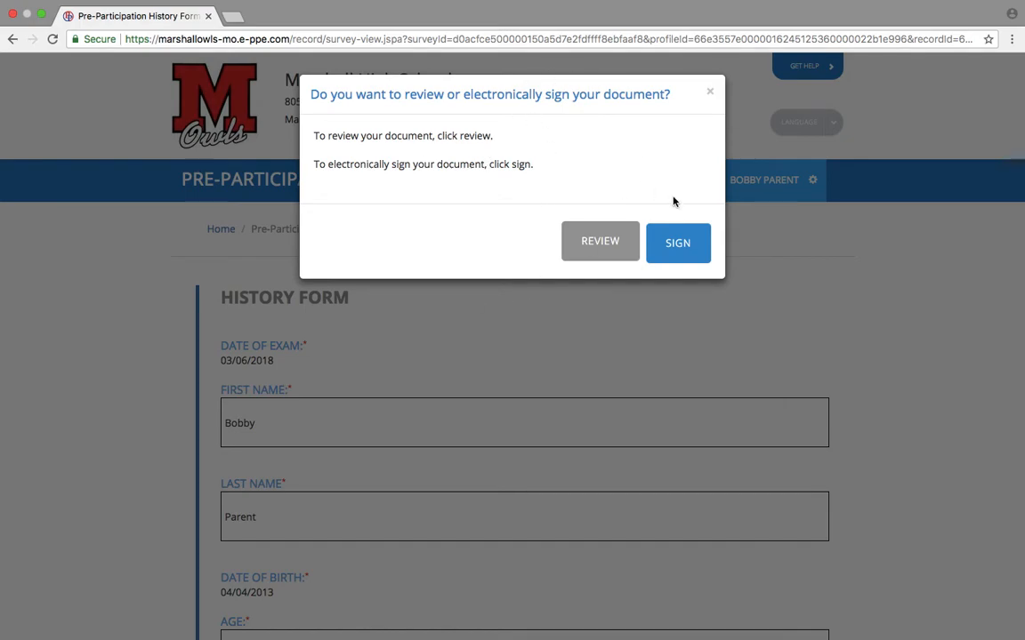
{"action": "left_click", "coordinate": [678, 248]}
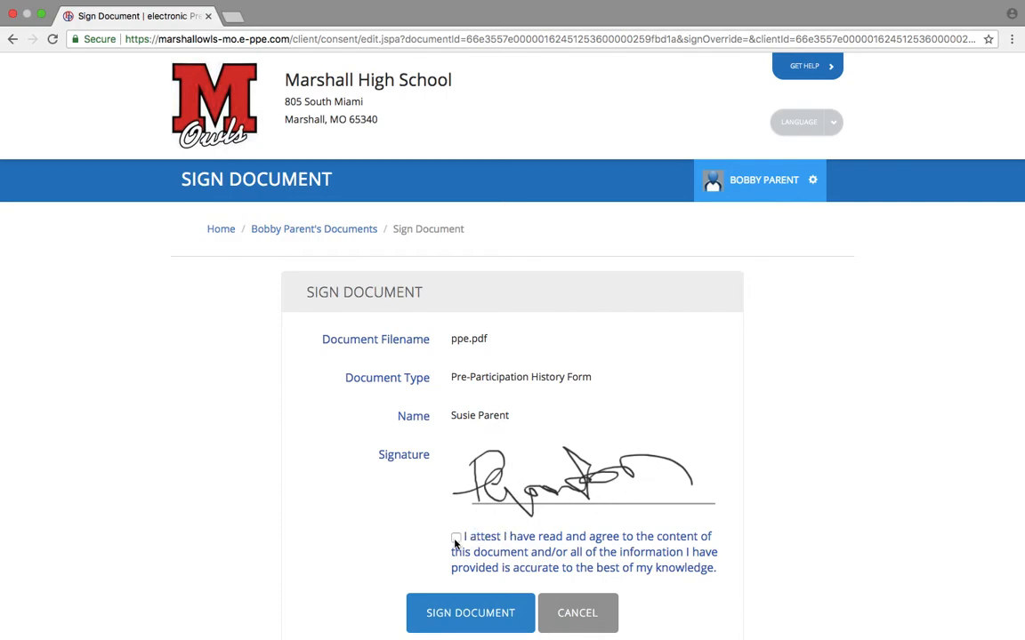
{"action": "left_click", "coordinate": [431, 619]}
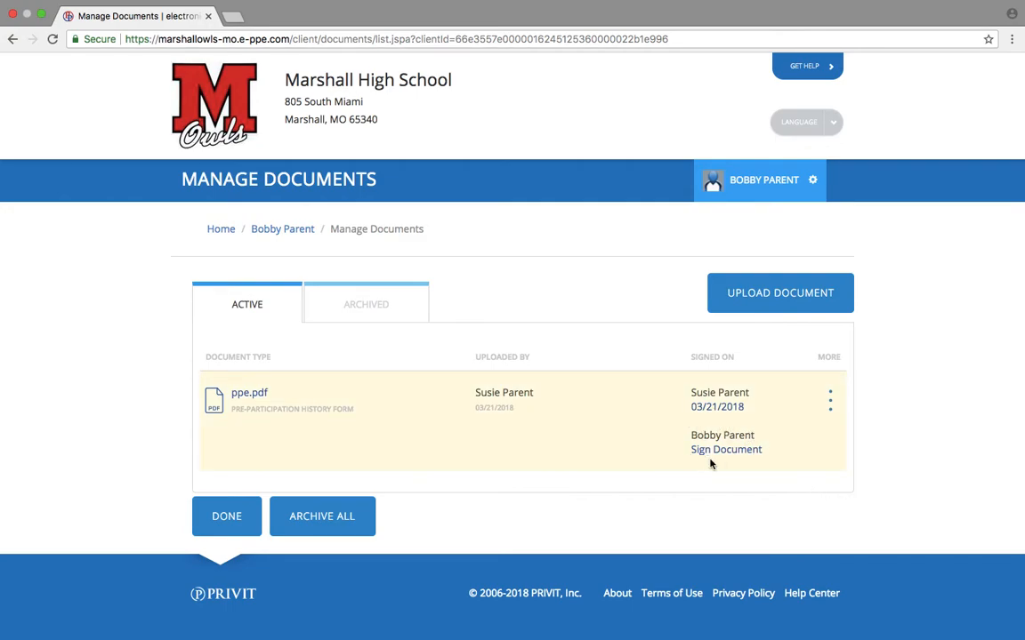
{"action": "left_click", "coordinate": [710, 451]}
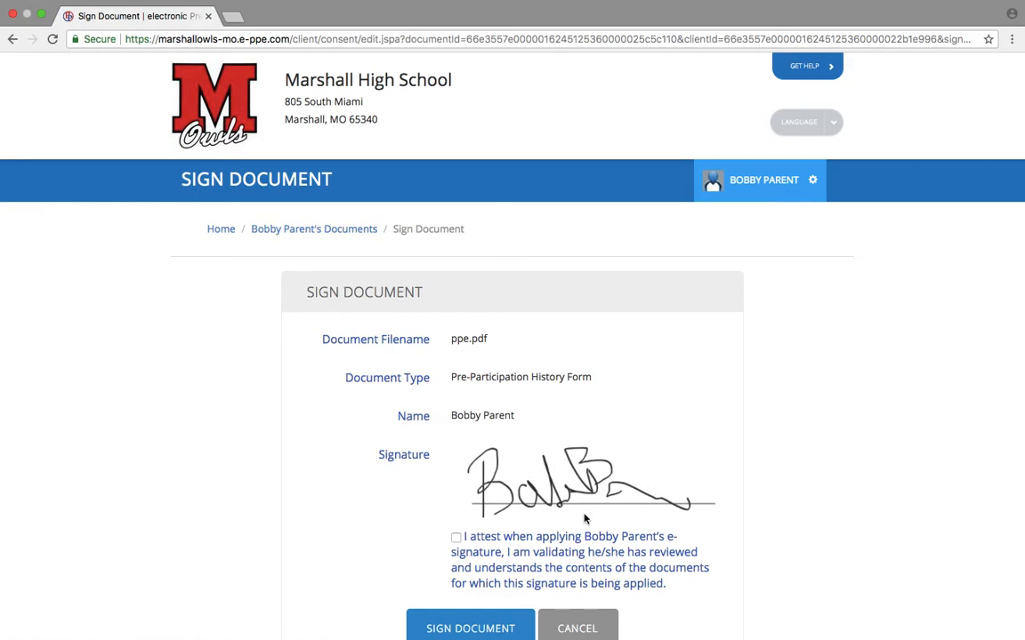
{"action": "left_click", "coordinate": [450, 626]}
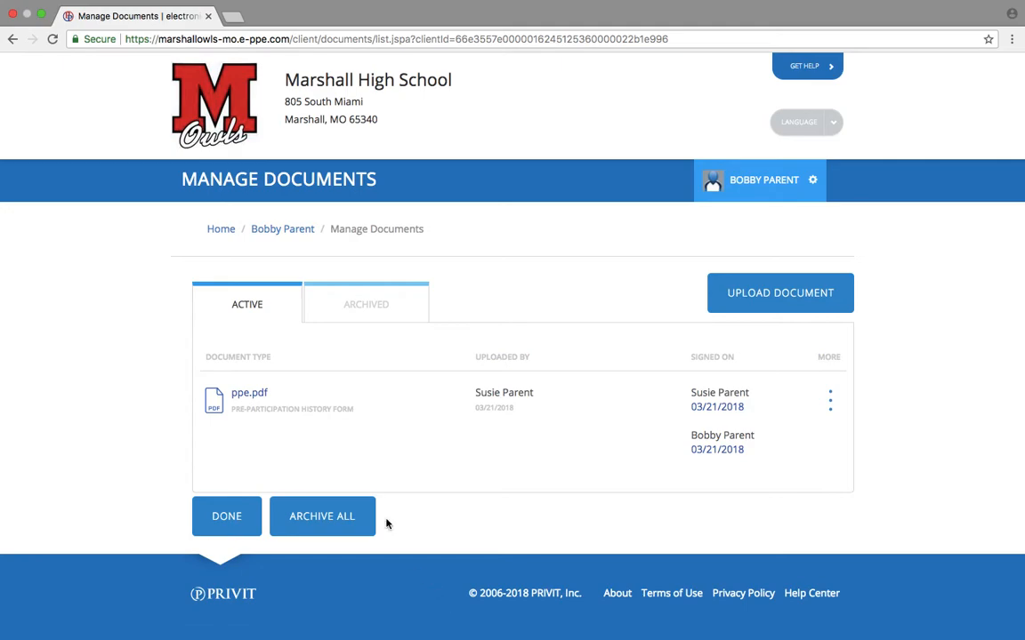
Return home and start the MSHSAA Parent Permission form.
{"action": "left_click", "coordinate": [221, 235]}
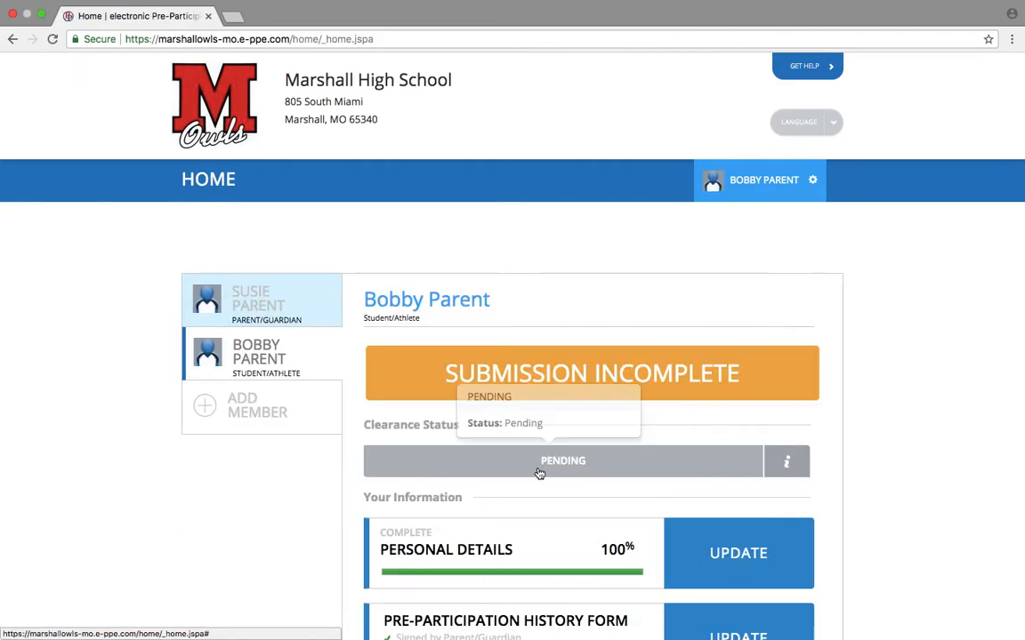
{"action": "scroll", "coordinate": [540, 473], "scroll_direction": "down", "scroll_amount": 5}
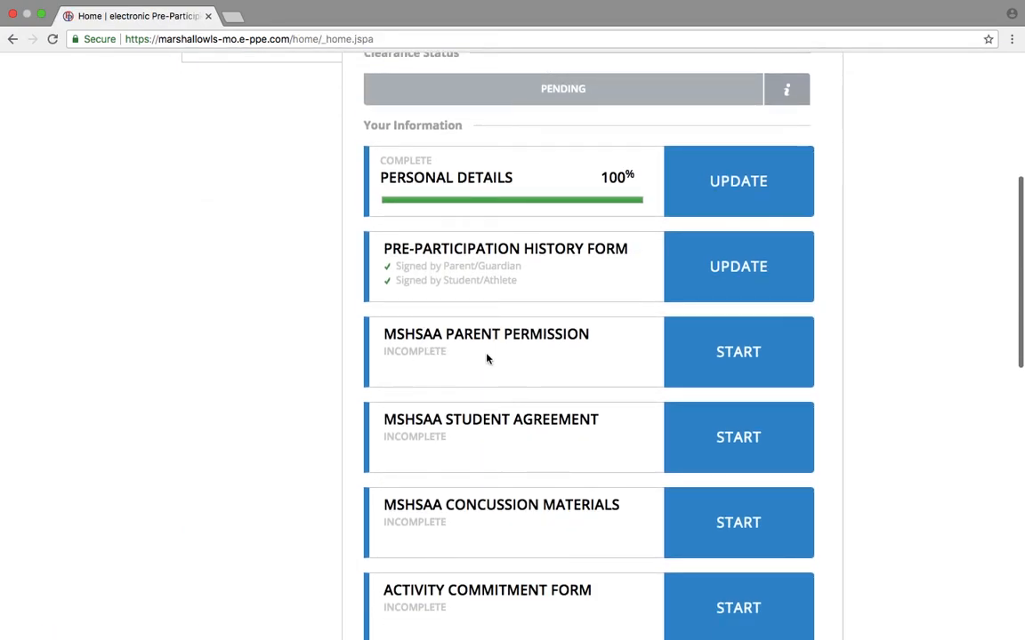
{"action": "left_click", "coordinate": [737, 351]}
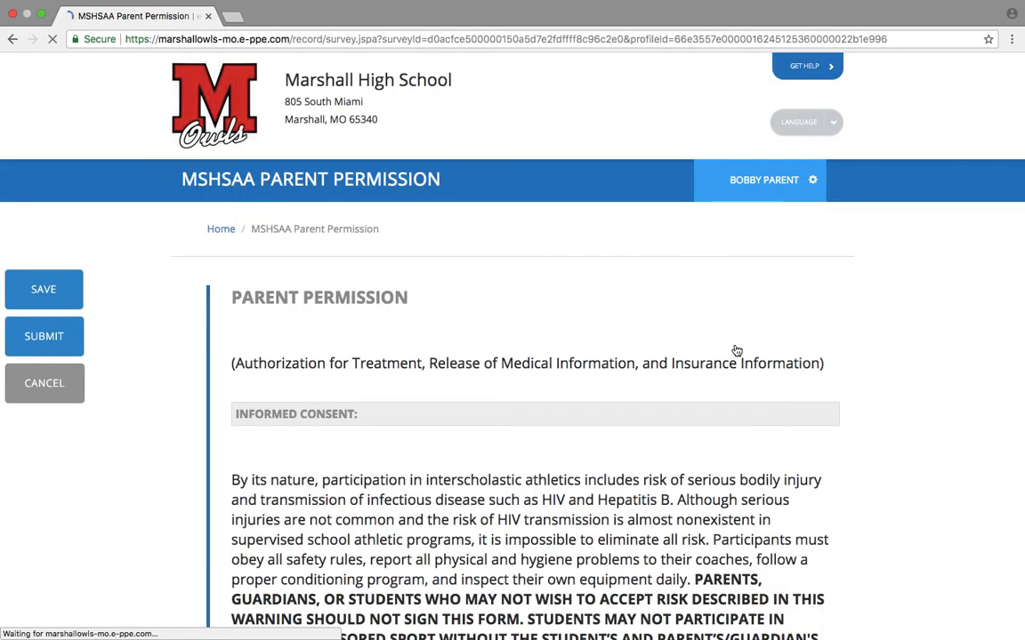
Answer No to the child driving their own vehicle and focus the insurance company field.
{"action": "scroll", "coordinate": [737, 352], "scroll_direction": "down", "scroll_amount": 10}
{"action": "scroll", "coordinate": [737, 351], "scroll_direction": "down", "scroll_amount": 15}
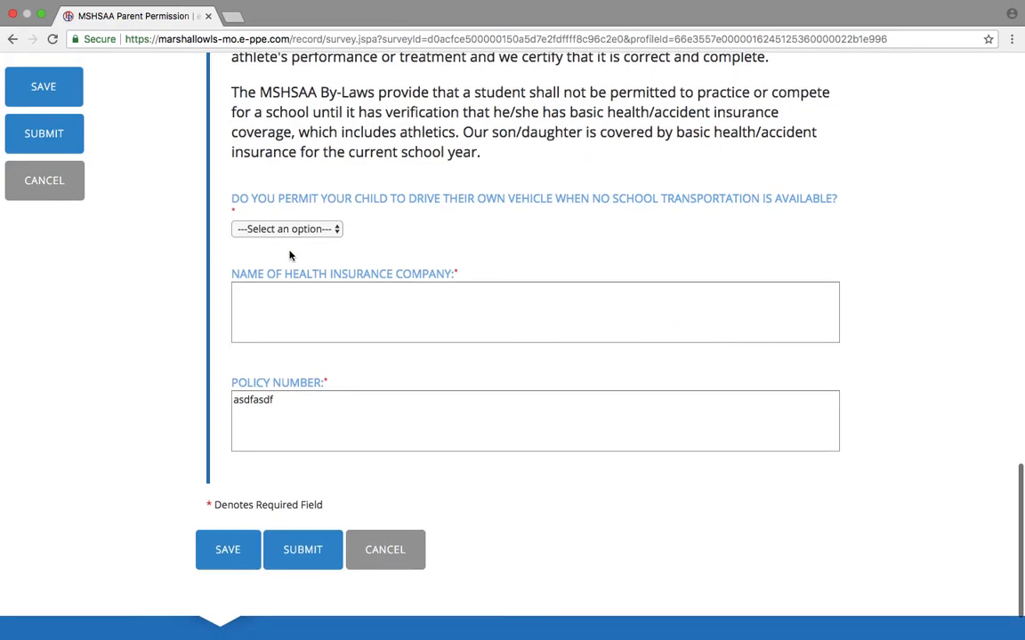
{"action": "left_click", "coordinate": [312, 232]}
{"action": "left_click", "coordinate": [254, 253]}
{"action": "left_click", "coordinate": [313, 296]}
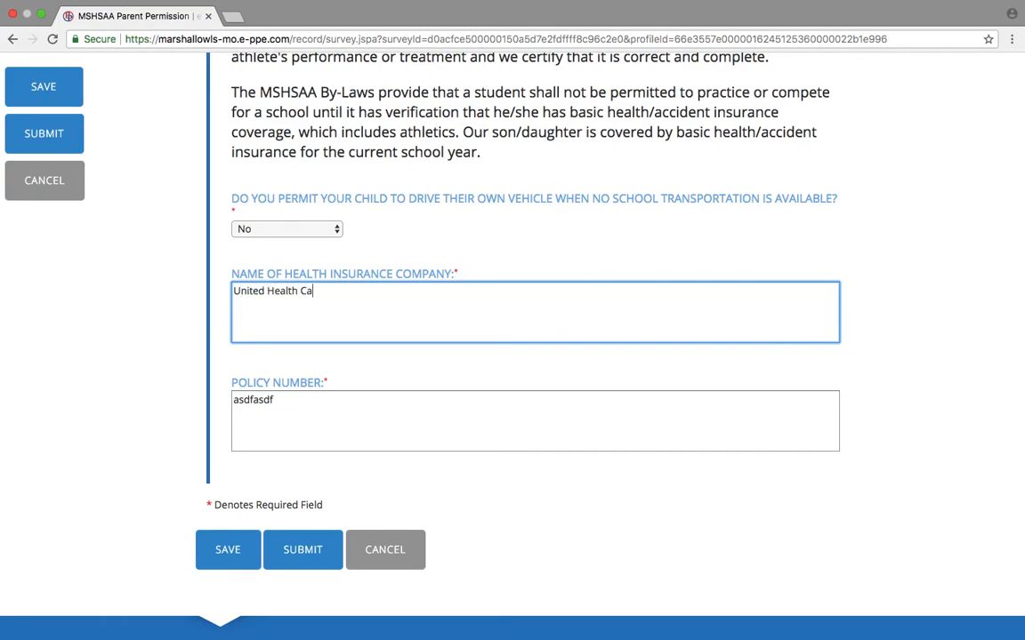
Submit the Parent Permission form and e-sign MSHSAAParentPermission.pdf as the parent, then go back Home.
{"action": "left_click", "coordinate": [303, 552]}
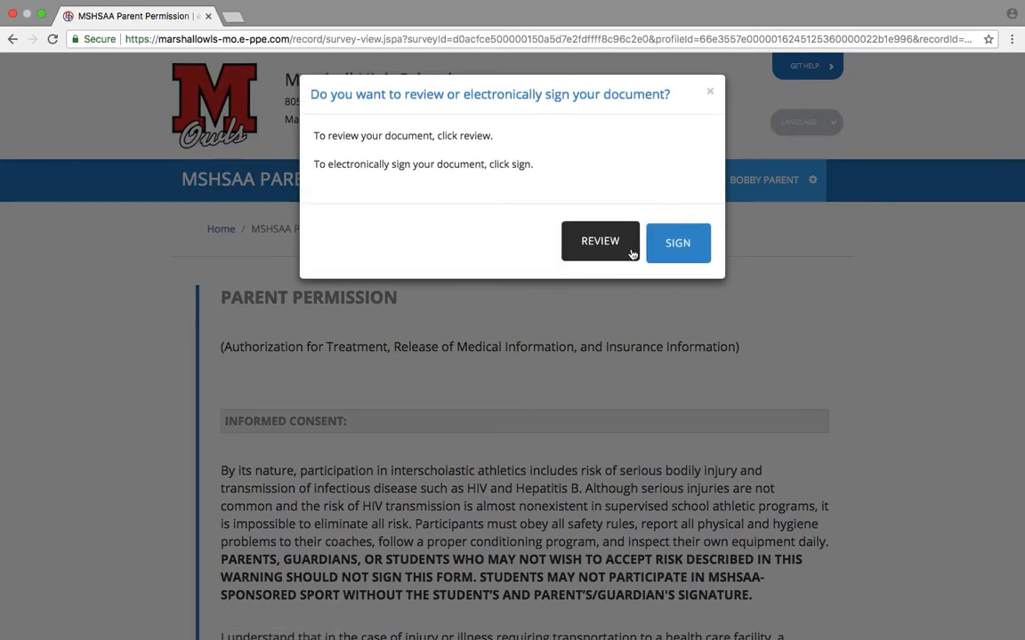
{"action": "left_click", "coordinate": [651, 245]}
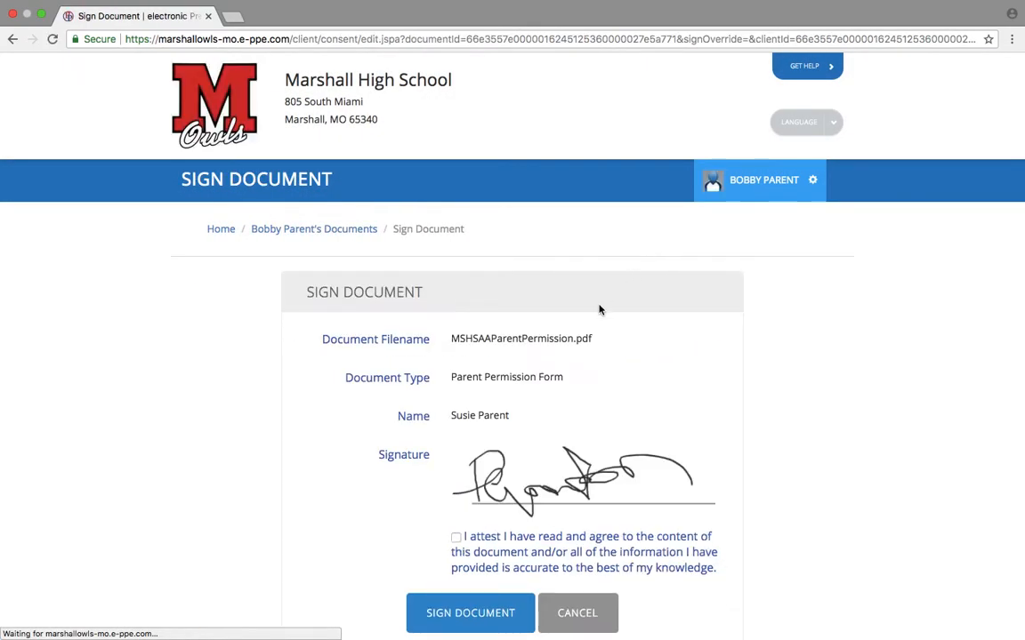
{"action": "left_click", "coordinate": [468, 612]}
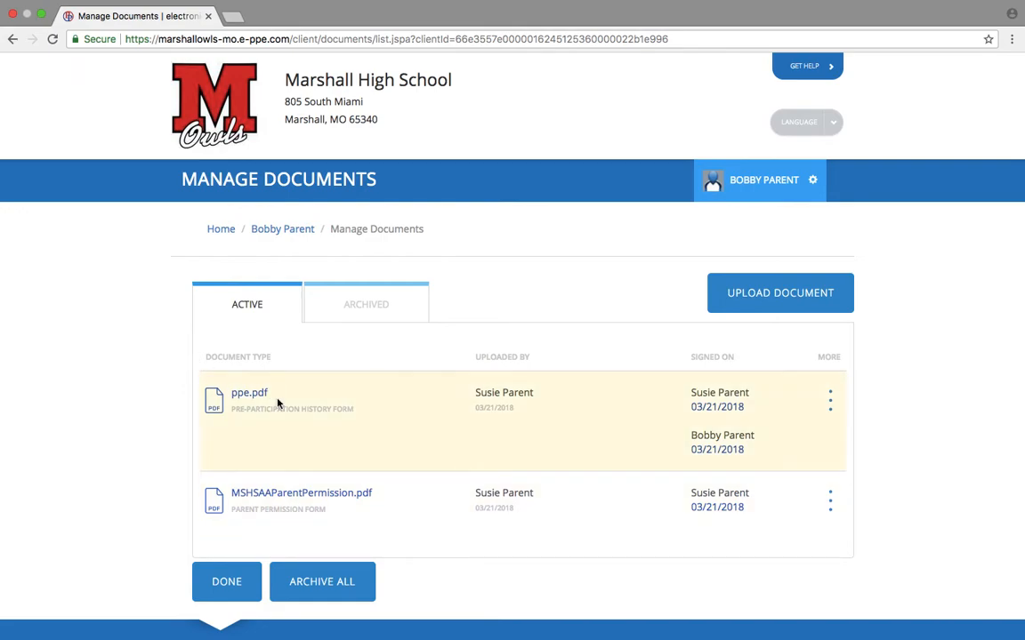
{"action": "left_click", "coordinate": [222, 231]}
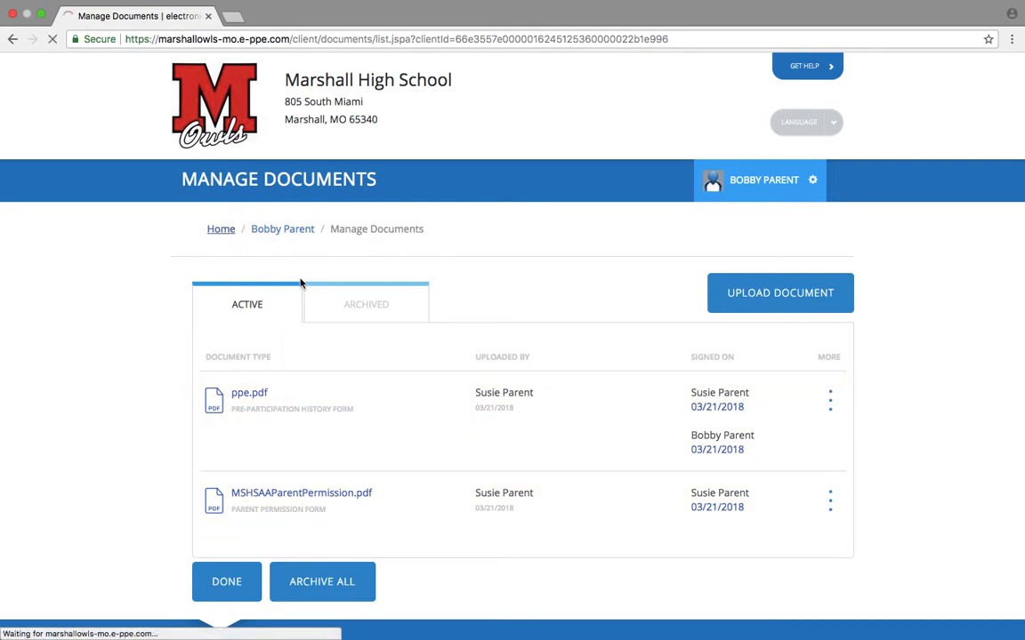
{"action": "scroll", "coordinate": [579, 485], "scroll_direction": "down", "scroll_amount": 5}
Start the MSHSAA Student Agreement, tick the acknowledgement statement and submit it.
{"action": "left_click", "coordinate": [694, 457]}
{"action": "scroll", "coordinate": [531, 483], "scroll_direction": "down", "scroll_amount": 1}
{"action": "scroll", "coordinate": [531, 482], "scroll_direction": "down", "scroll_amount": 10}
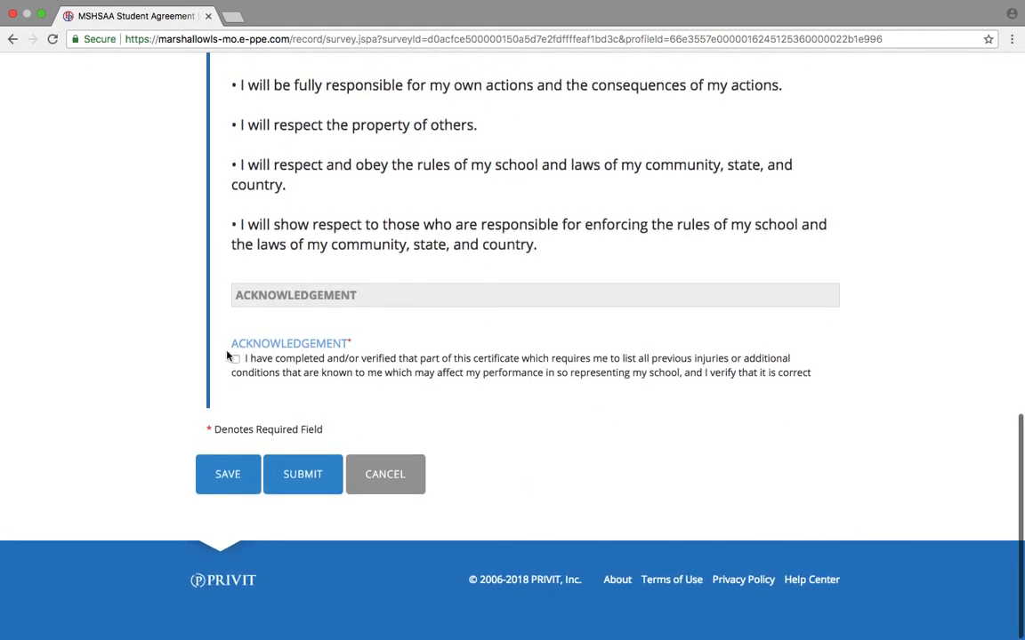
{"action": "left_click", "coordinate": [236, 360]}
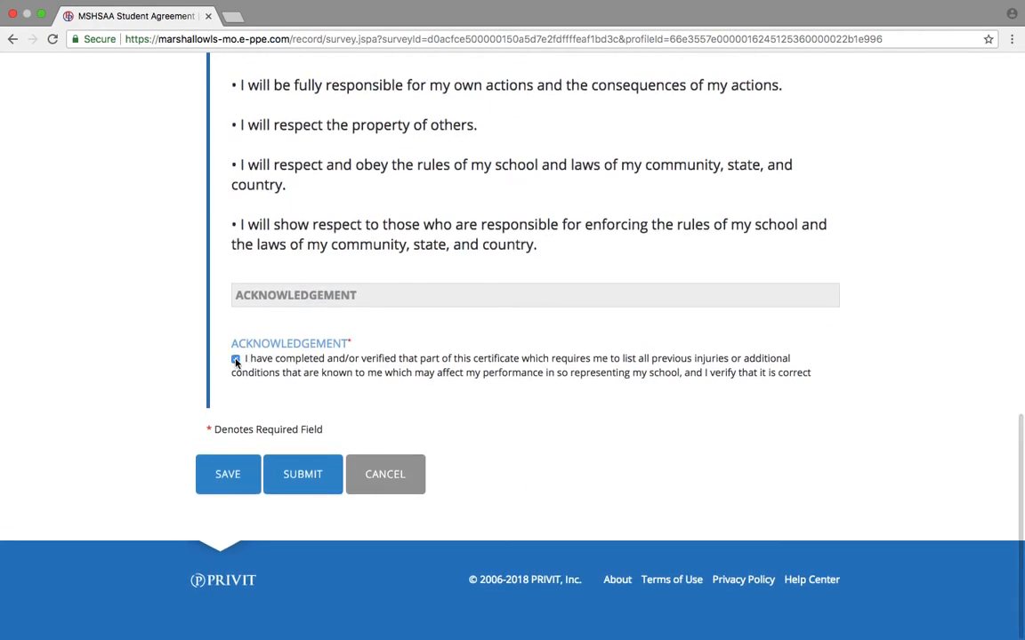
{"action": "left_click", "coordinate": [302, 469]}
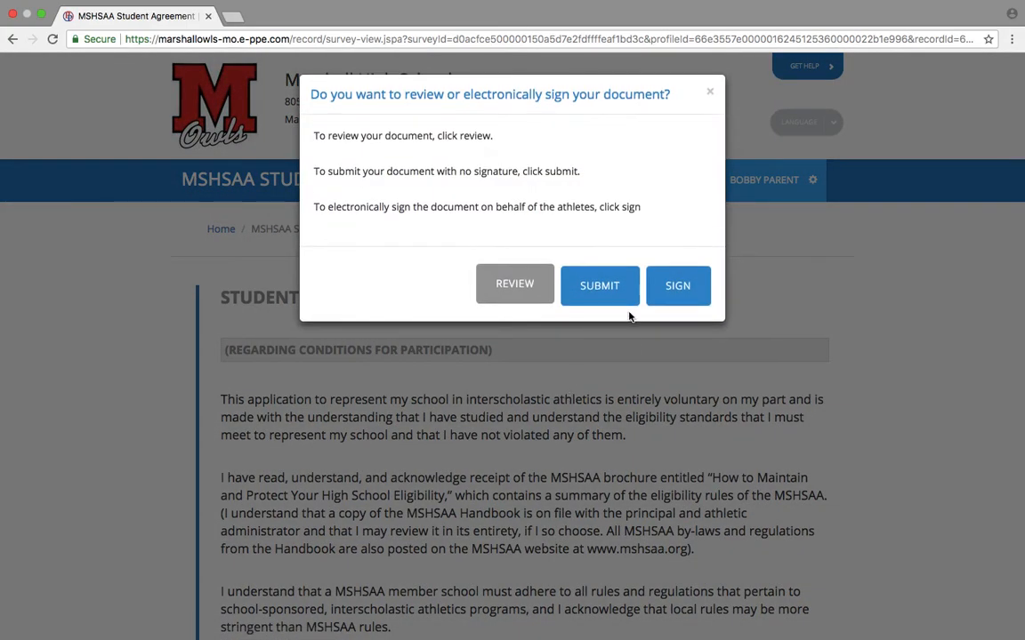
E-sign MSHSAAstudentagreement.pdf as the student and return to the home page.
{"action": "left_click", "coordinate": [677, 285]}
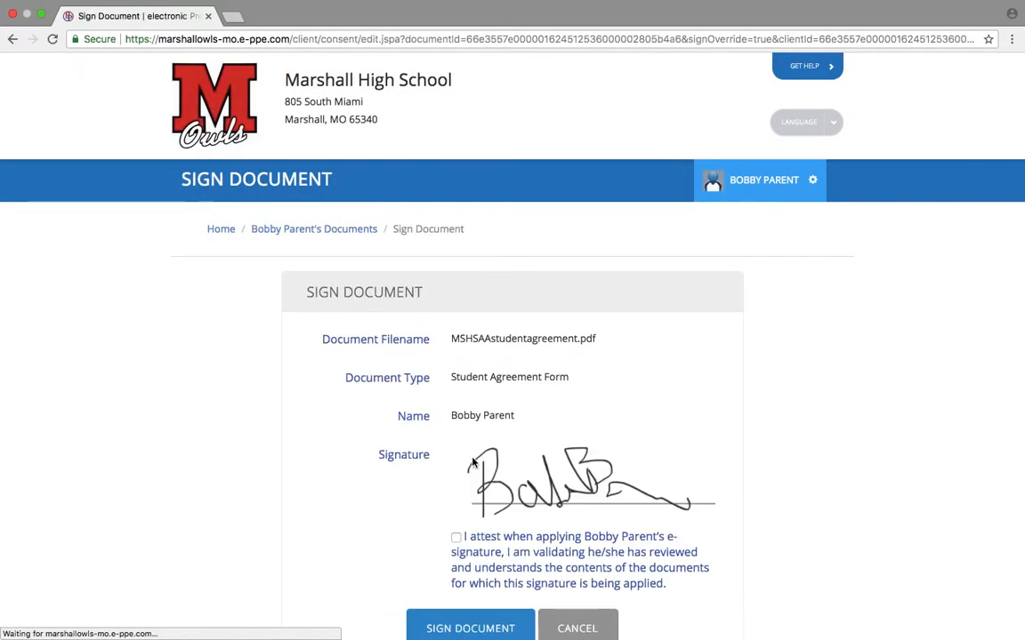
{"action": "scroll", "coordinate": [479, 580], "scroll_direction": "down", "scroll_amount": 3}
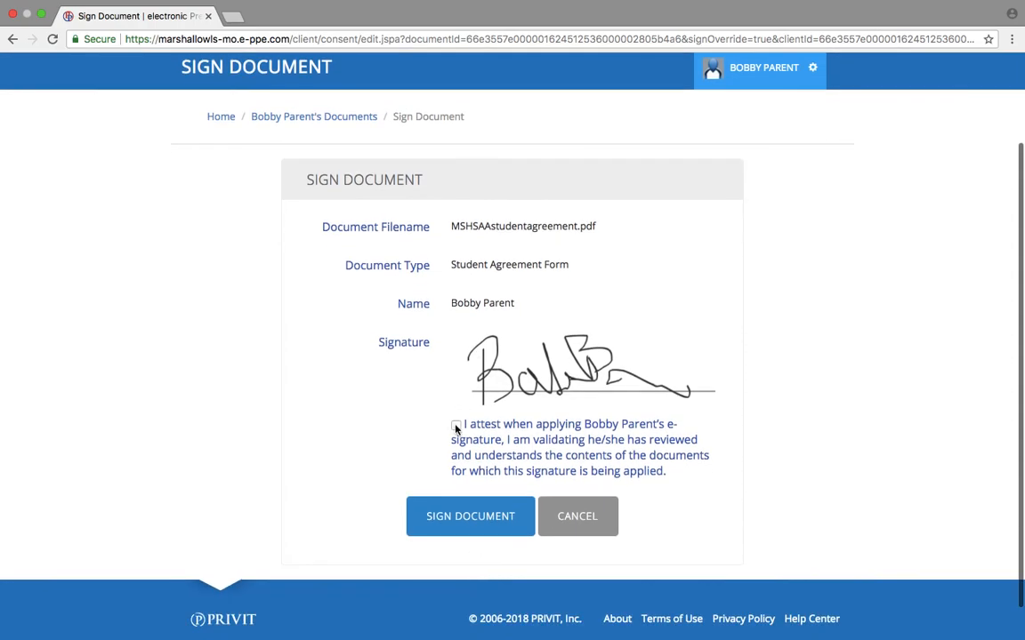
{"action": "left_click", "coordinate": [467, 519]}
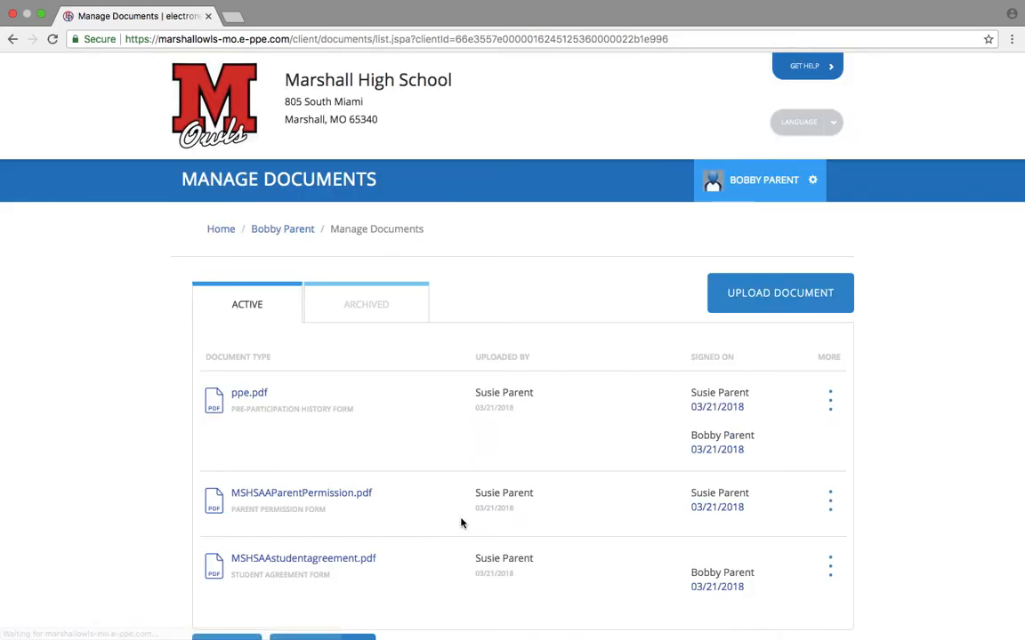
{"action": "left_click", "coordinate": [225, 232]}
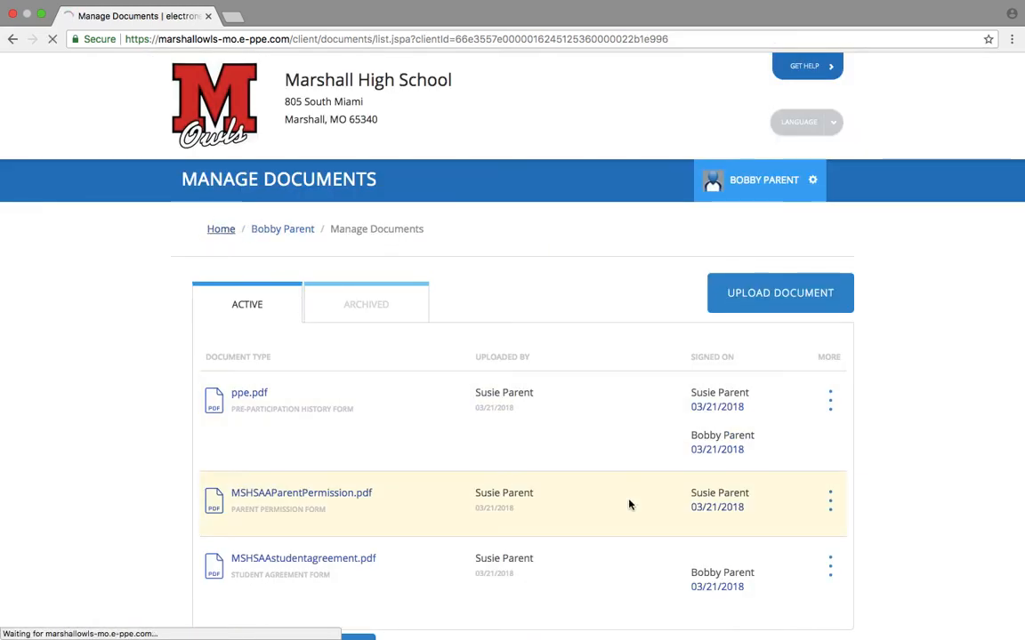
Start MSHSAA Concussion Materials from the home checklist and submit it.
{"action": "scroll", "coordinate": [630, 504], "scroll_direction": "down", "scroll_amount": 5}
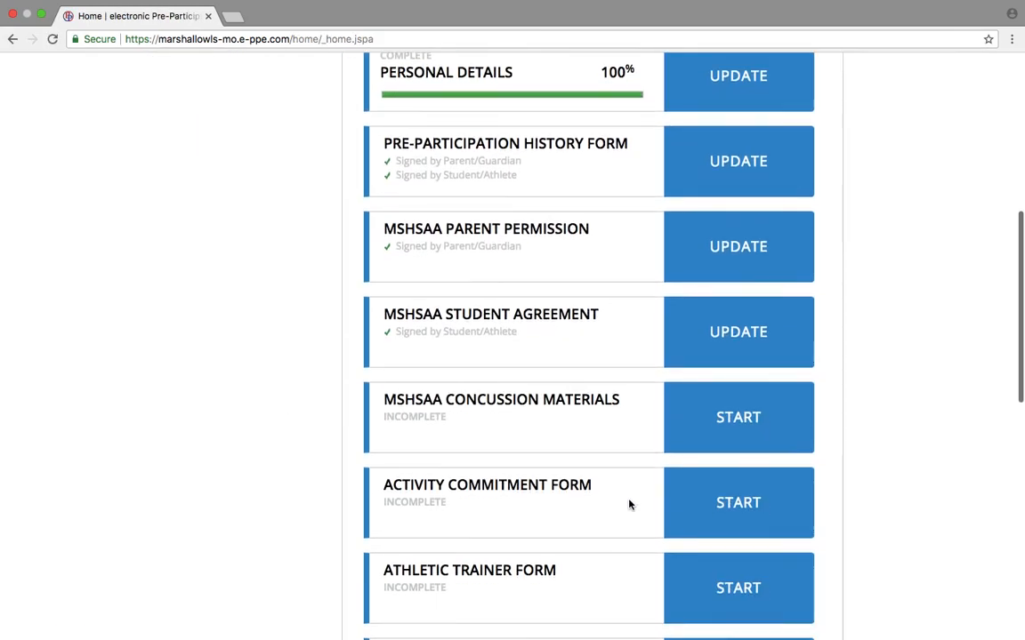
{"action": "left_click", "coordinate": [749, 431]}
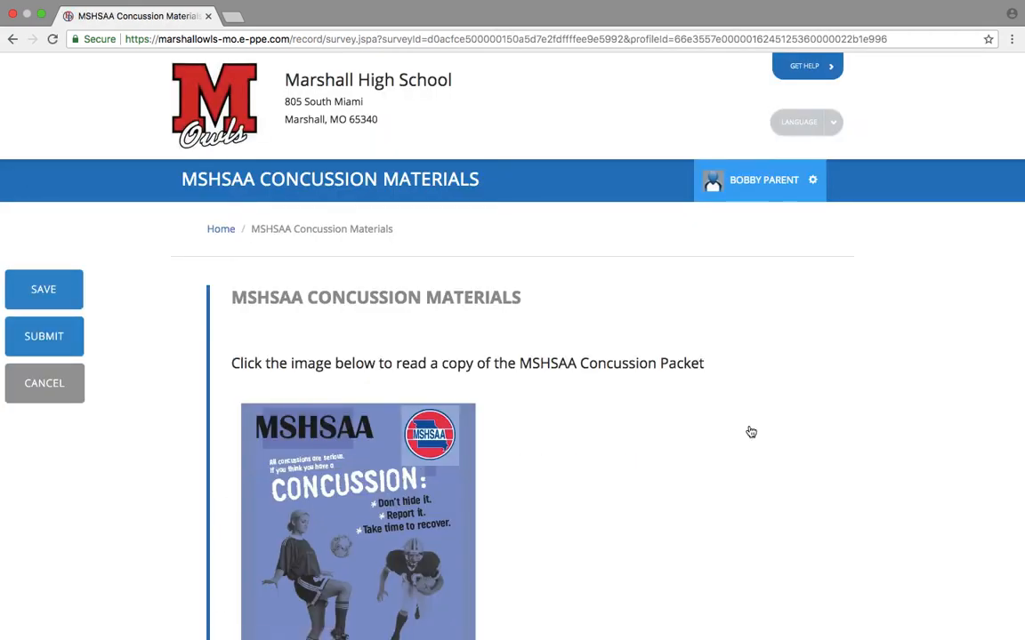
{"action": "scroll", "coordinate": [562, 496], "scroll_direction": "down", "scroll_amount": 3}
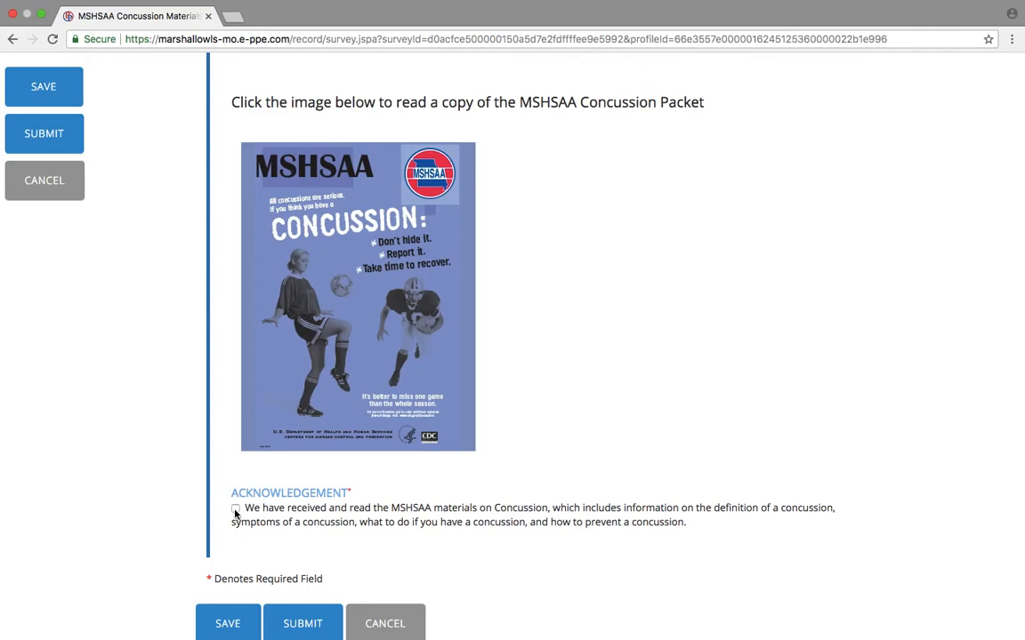
{"action": "left_click", "coordinate": [284, 620]}
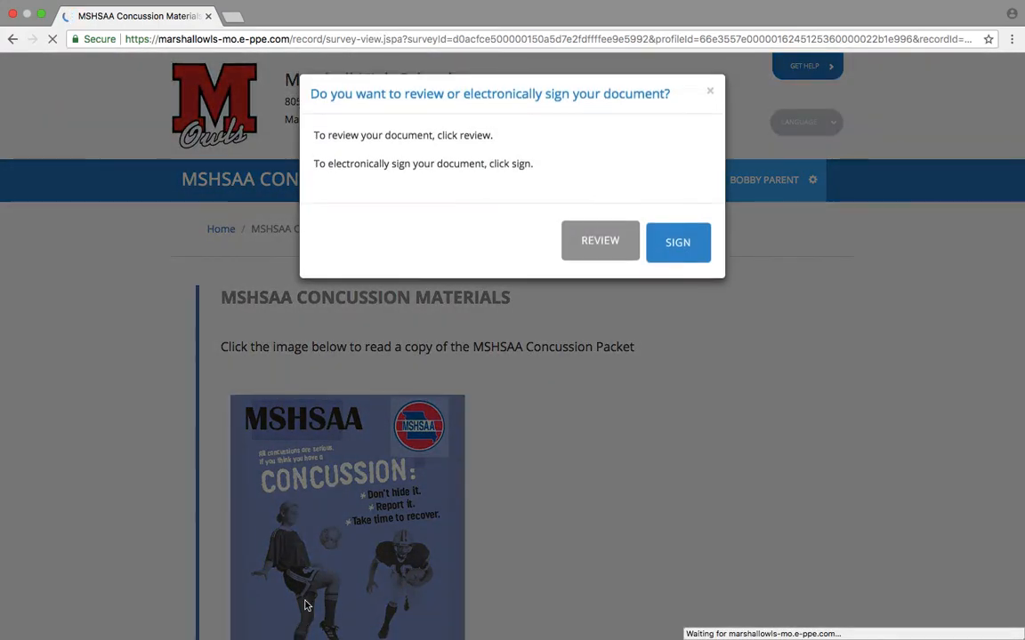
E-sign MSHSAAConcussionMaterials.pdf as the parent with the agreement attestation.
{"action": "left_click", "coordinate": [674, 242]}
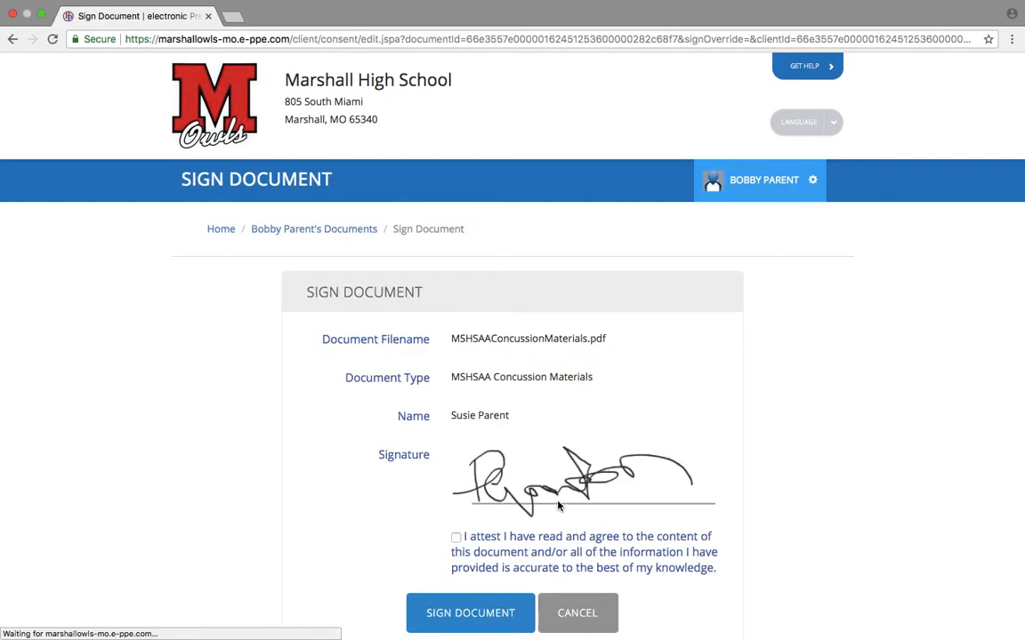
{"action": "scroll", "coordinate": [557, 506], "scroll_direction": "down", "scroll_amount": 2}
{"action": "left_click", "coordinate": [456, 462]}
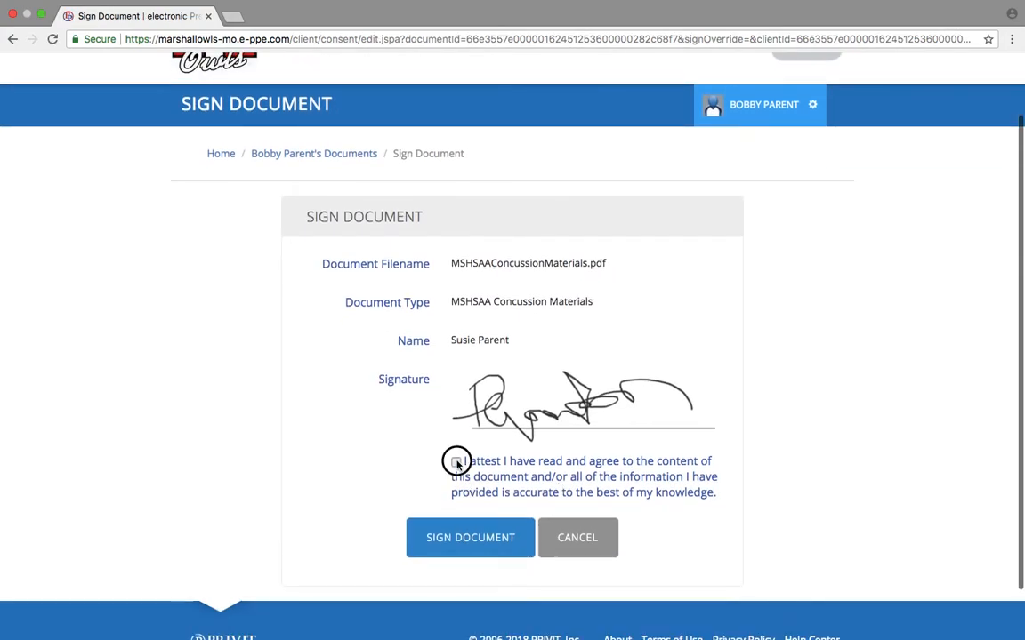
{"action": "left_click", "coordinate": [464, 531]}
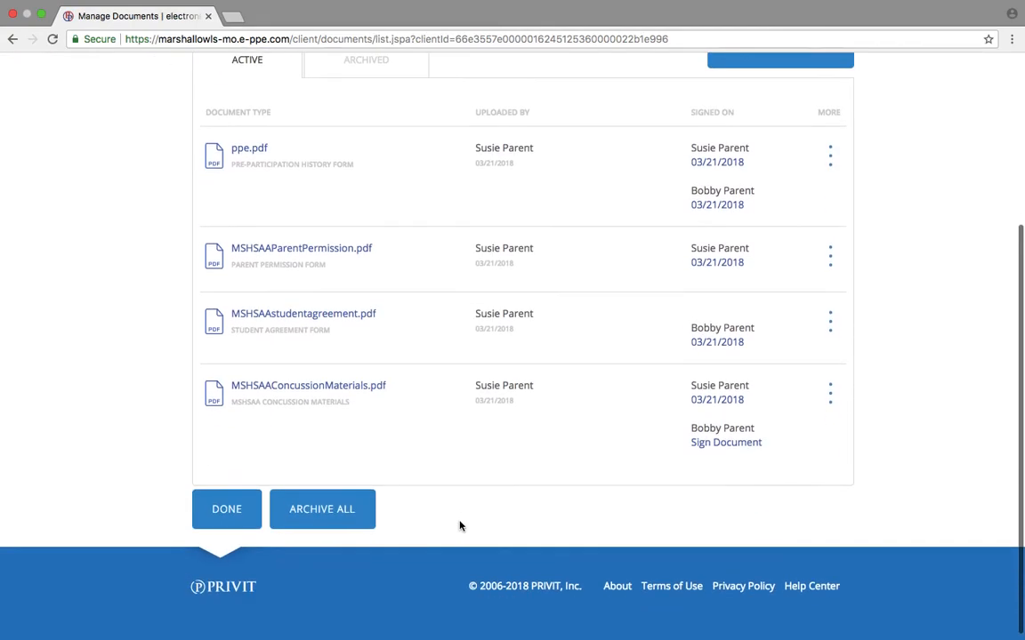
Add the student's e-signature to MSHSAAConcussionMaterials.pdf.
{"action": "left_click", "coordinate": [725, 447]}
{"action": "scroll", "coordinate": [458, 516], "scroll_direction": "down", "scroll_amount": 2}
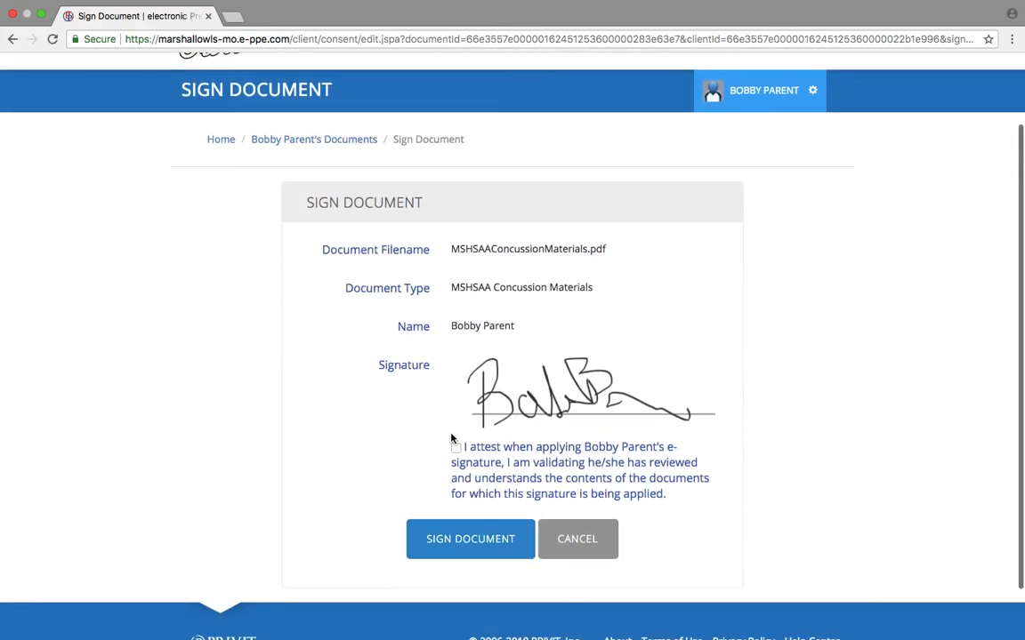
{"action": "left_click", "coordinate": [458, 540]}
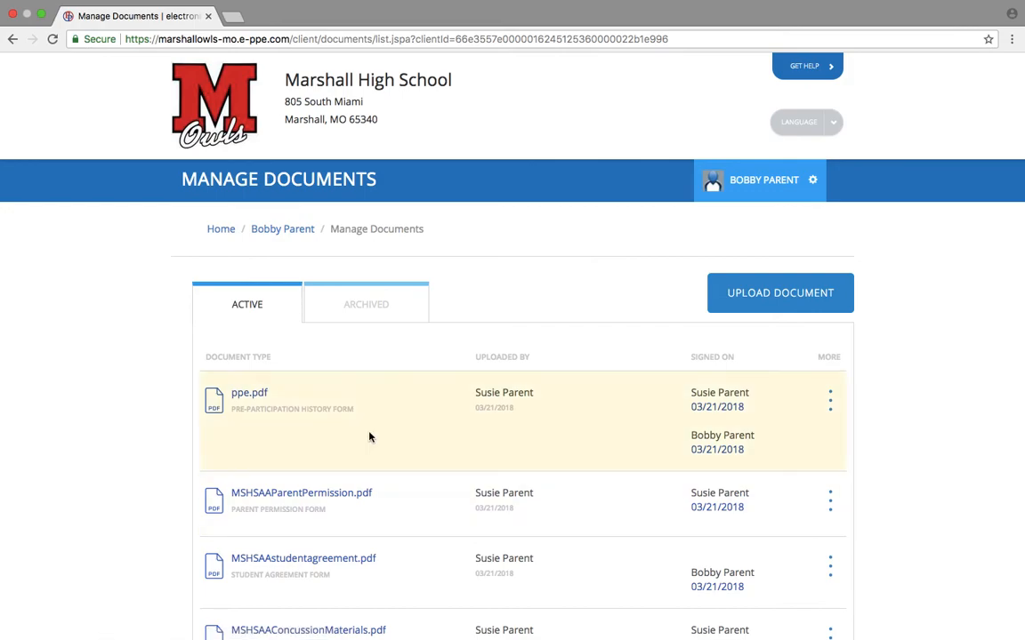
Start the Activity Commitment Form from Home, submit it, and choose electronic signing.
{"action": "left_click", "coordinate": [224, 230]}
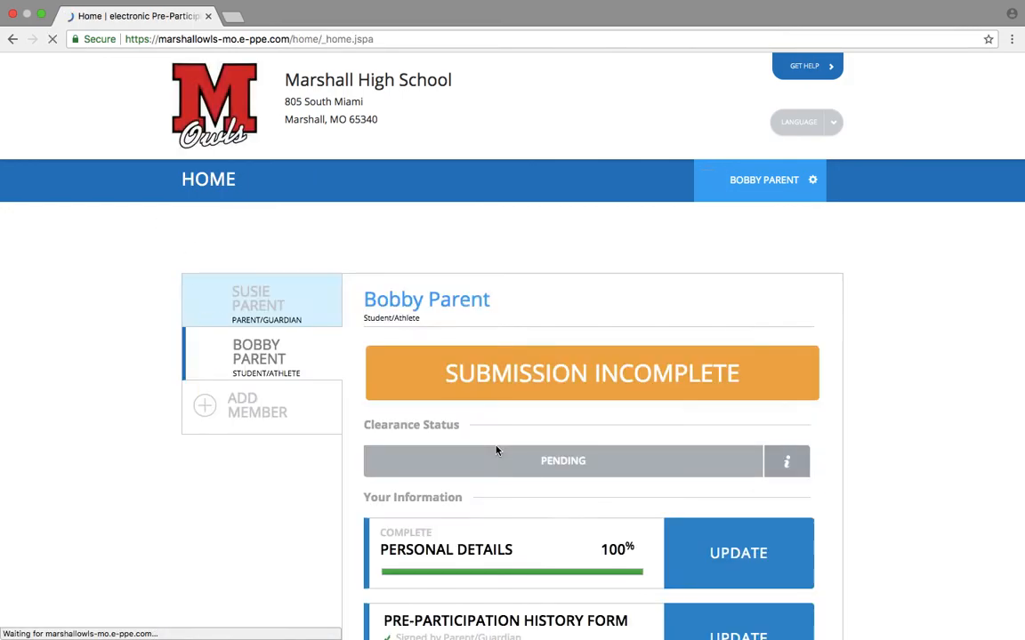
{"action": "scroll", "coordinate": [497, 450], "scroll_direction": "down", "scroll_amount": 10}
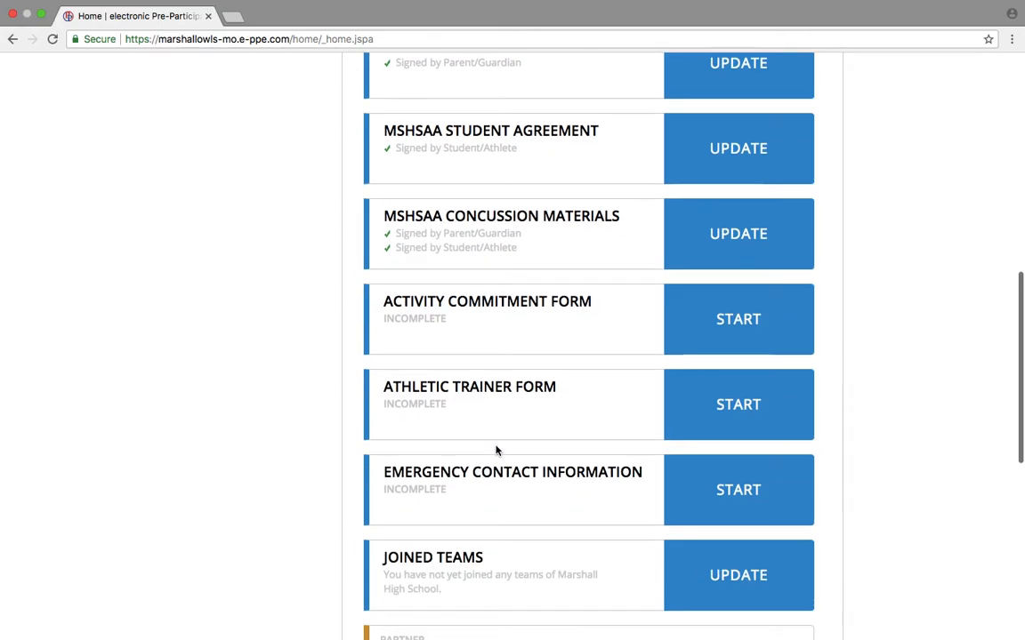
{"action": "left_click", "coordinate": [722, 334]}
{"action": "scroll", "coordinate": [722, 336], "scroll_direction": "down", "scroll_amount": 10}
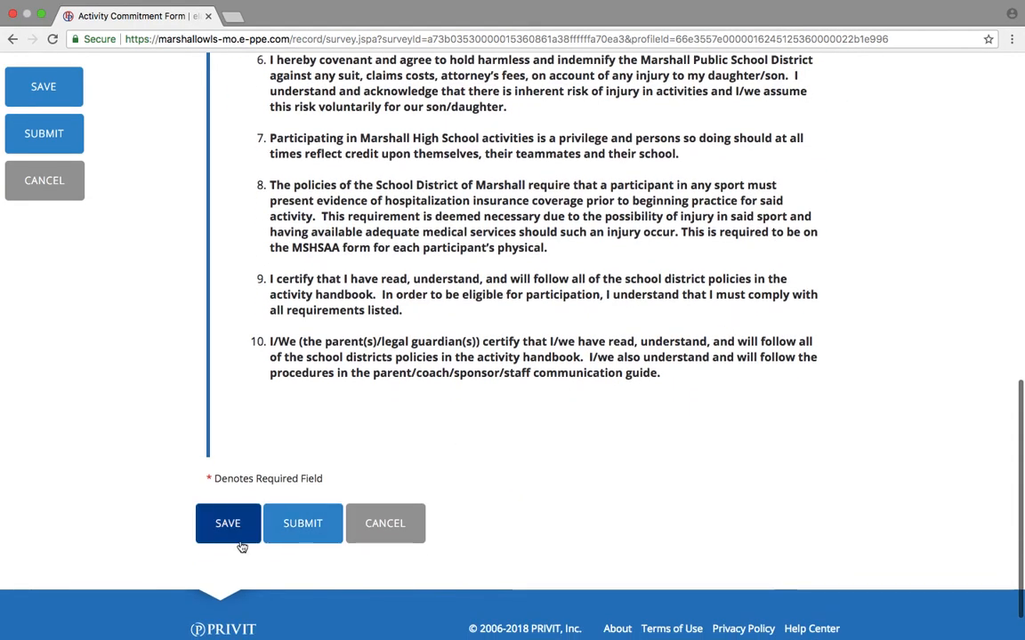
{"action": "left_click", "coordinate": [306, 528]}
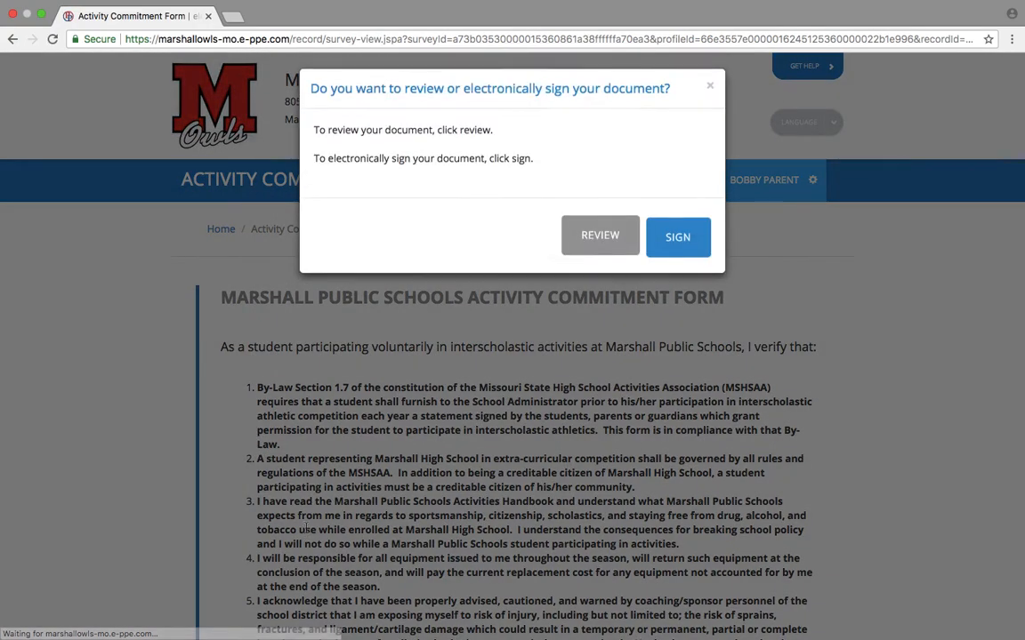
{"action": "left_click", "coordinate": [685, 236]}
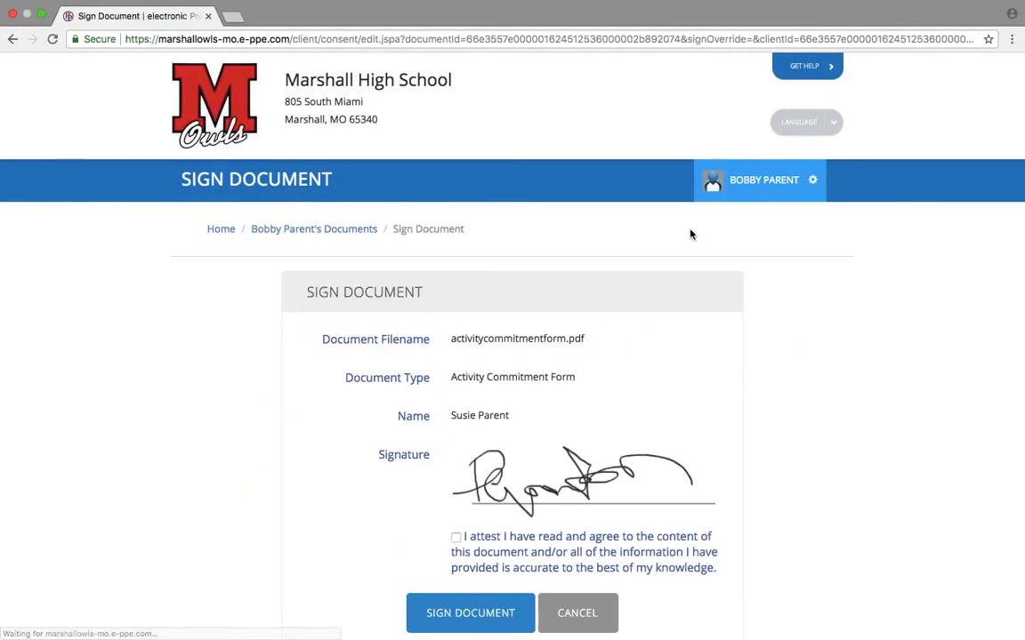
Attest and e-sign activitycommitmentform.pdf as the parent.
{"action": "left_click", "coordinate": [454, 538]}
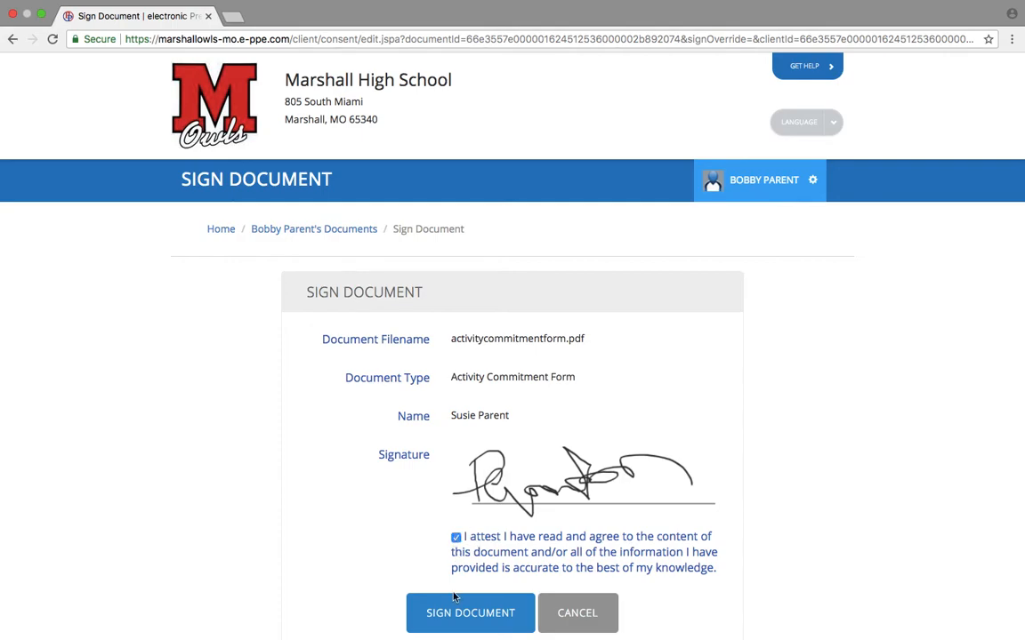
{"action": "left_click", "coordinate": [459, 616]}
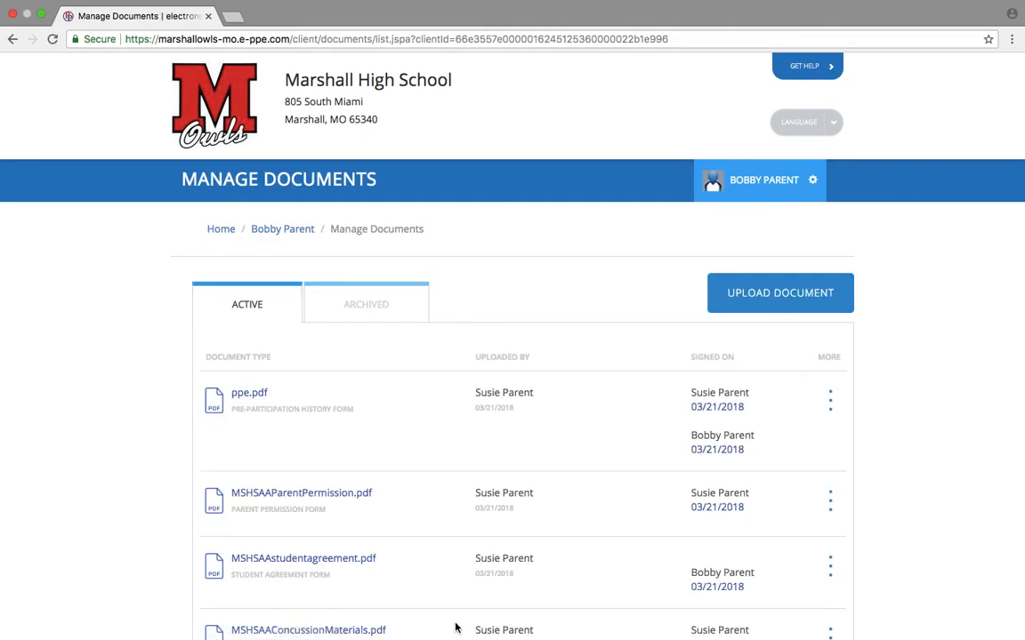
{"action": "scroll", "coordinate": [446, 498], "scroll_direction": "down", "scroll_amount": 5}
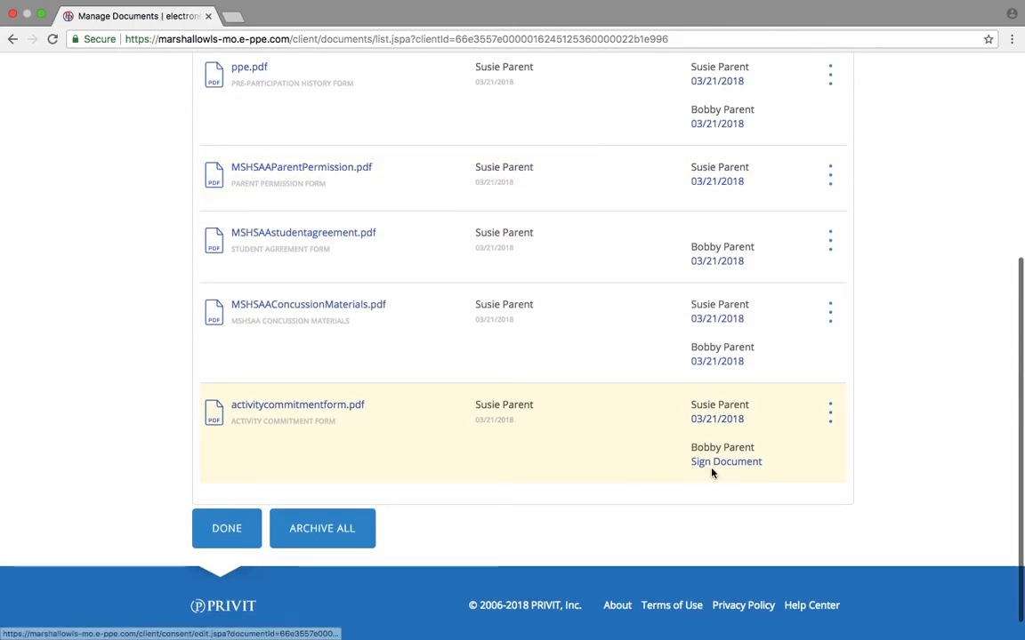
Add the student's e-signature to activitycommitmentform.pdf.
{"action": "left_click", "coordinate": [711, 463]}
{"action": "scroll", "coordinate": [393, 508], "scroll_direction": "down", "scroll_amount": 2}
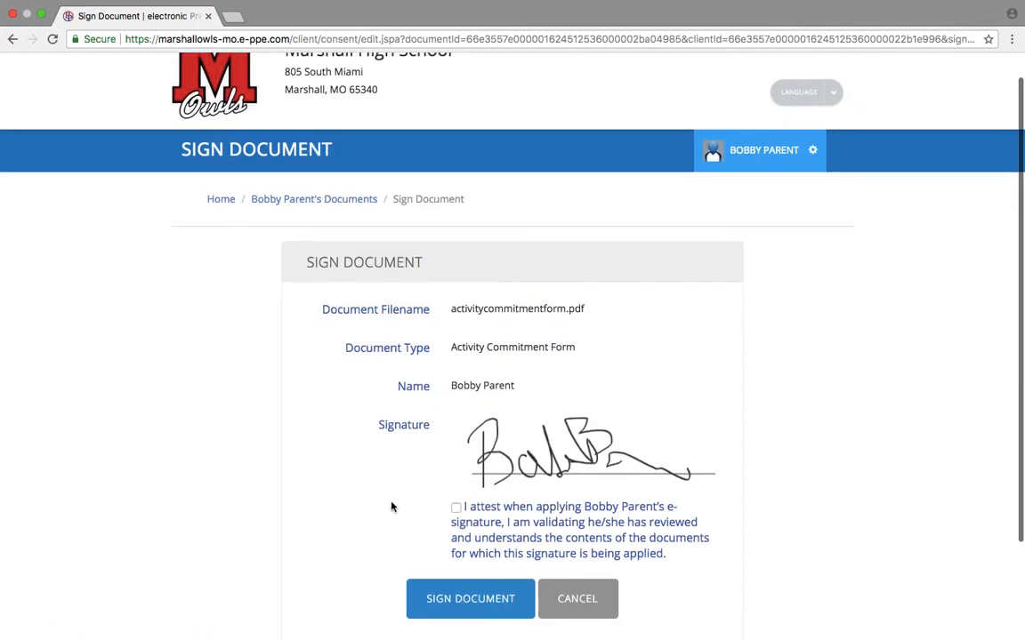
{"action": "left_click", "coordinate": [464, 567]}
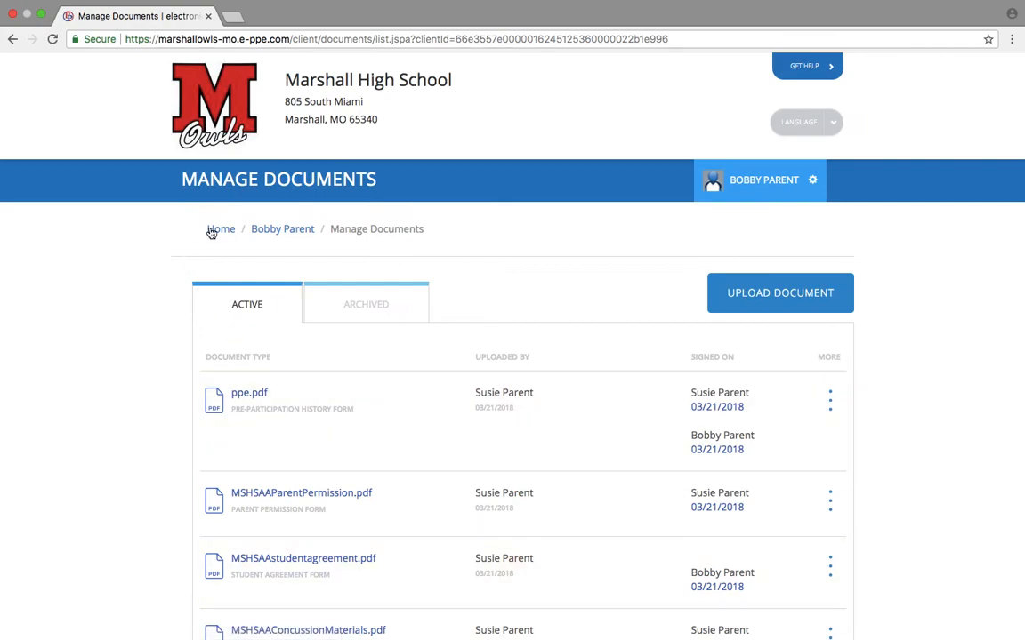
Start the Athletic Trainer Form and fill in the student's sports and grade.
{"action": "left_click", "coordinate": [217, 229]}
{"action": "scroll", "coordinate": [674, 465], "scroll_direction": "down", "scroll_amount": 4}
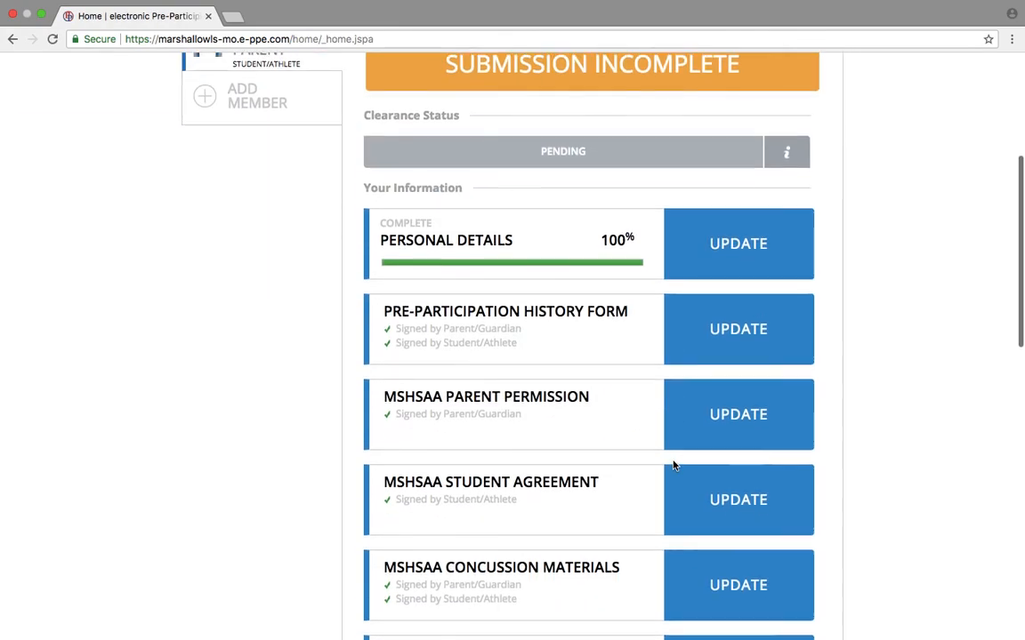
{"action": "scroll", "coordinate": [673, 465], "scroll_direction": "down", "scroll_amount": 5}
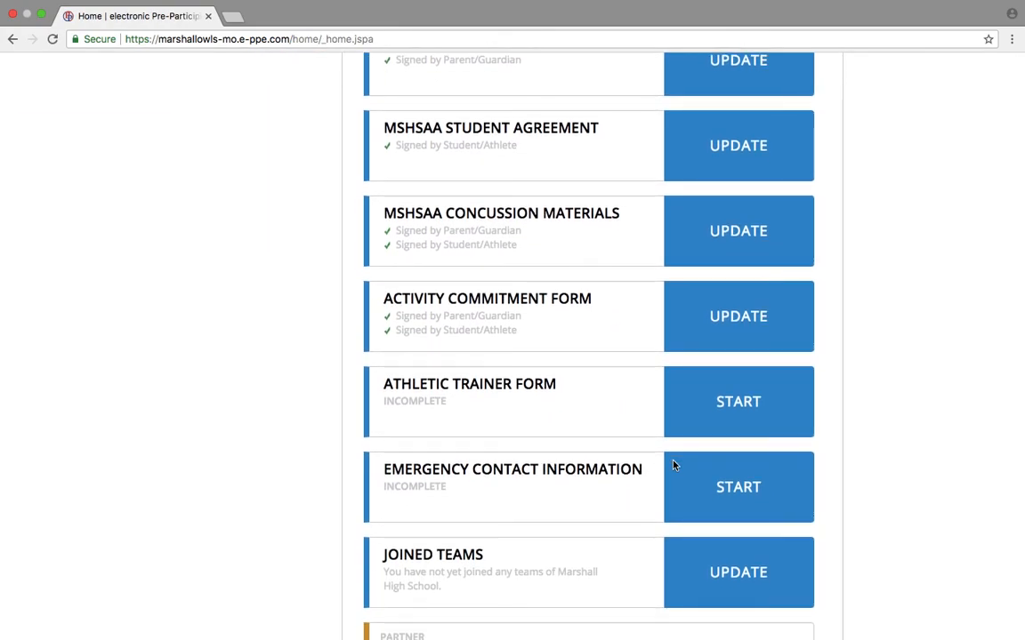
{"action": "left_click", "coordinate": [775, 416]}
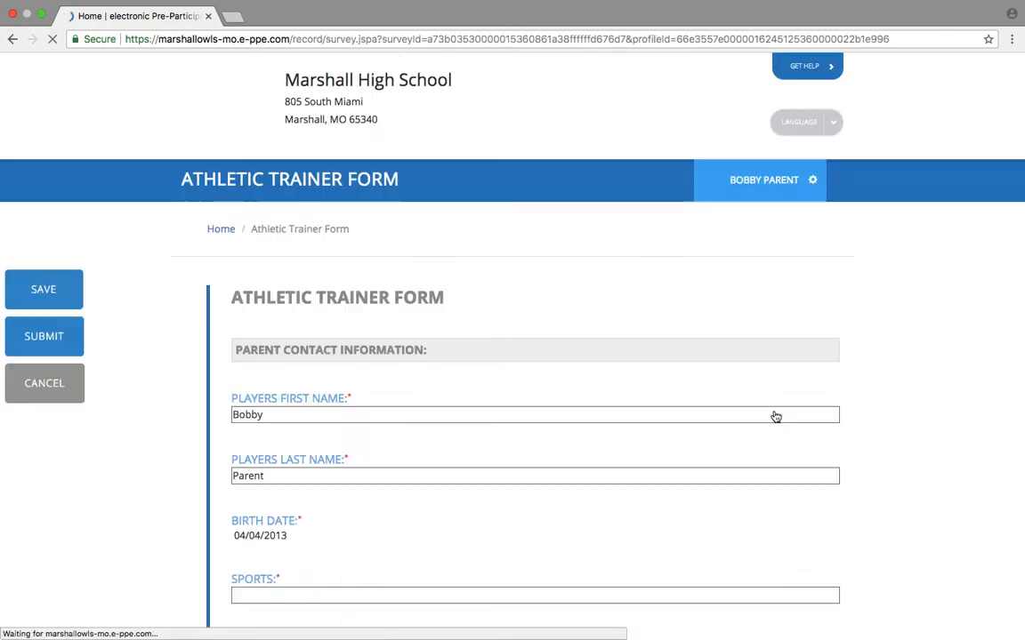
{"action": "scroll", "coordinate": [540, 508], "scroll_direction": "down", "scroll_amount": 3}
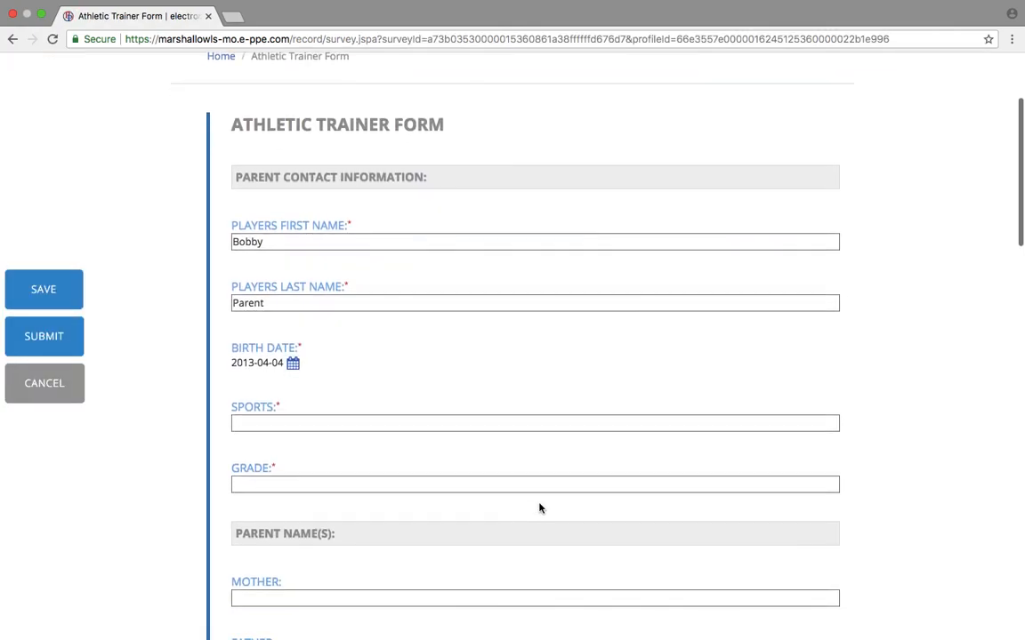
{"action": "left_click", "coordinate": [489, 425]}
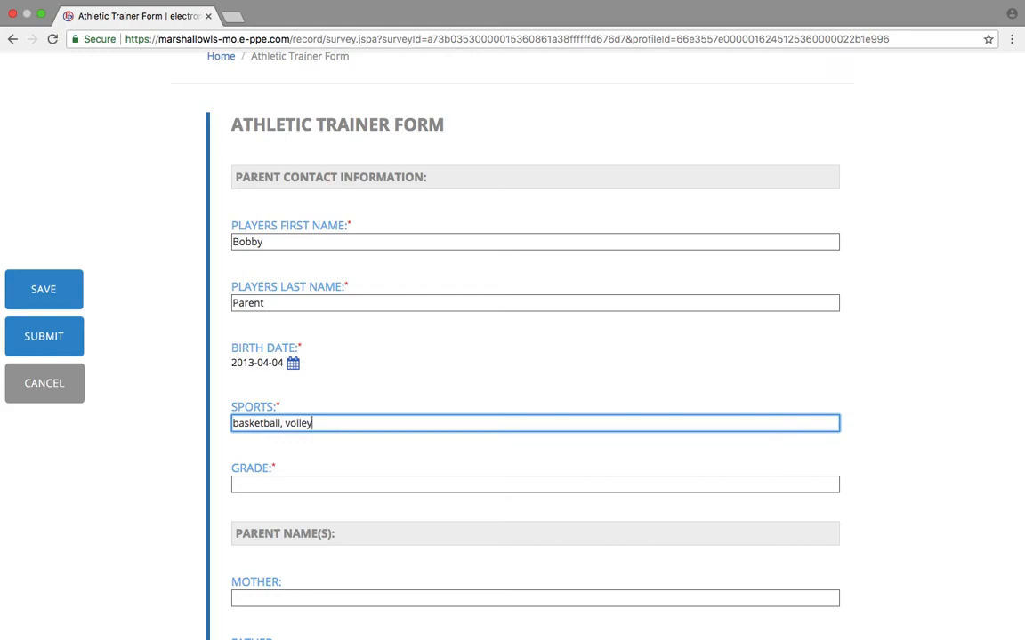
{"action": "left_click", "coordinate": [442, 485]}
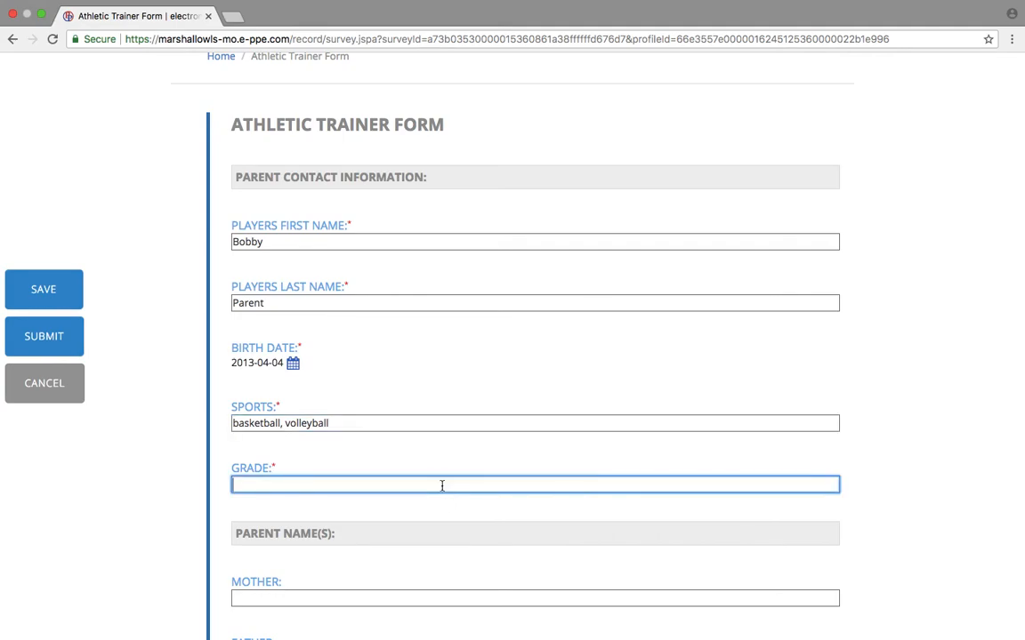
{"action": "scroll", "coordinate": [198, 404], "scroll_direction": "down", "scroll_amount": 3}
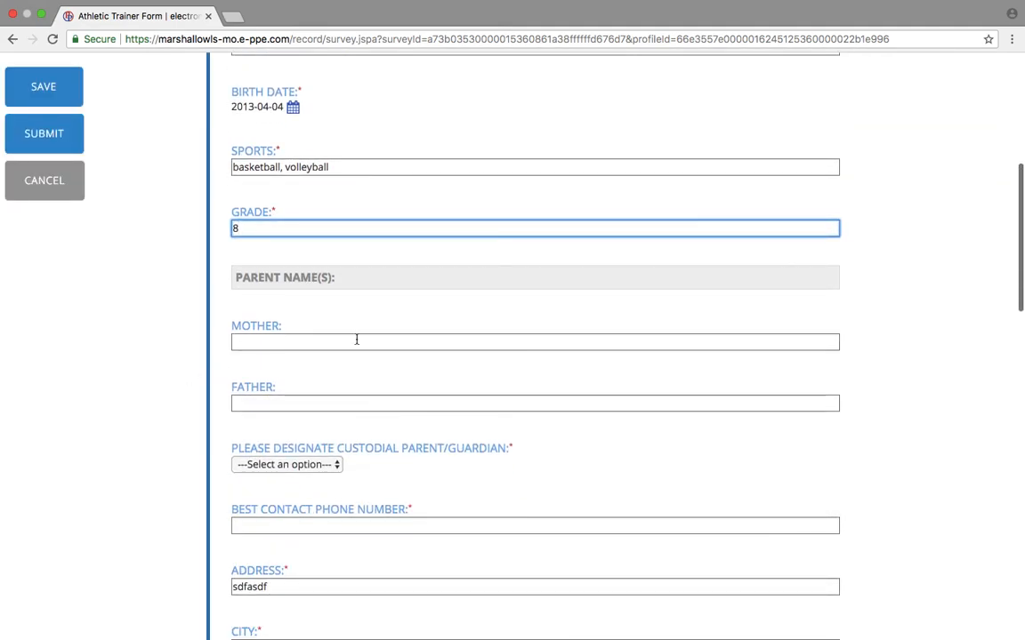
Set Mother as custodial parent and enter the best contact phone number and primary email.
{"action": "left_click", "coordinate": [330, 465]}
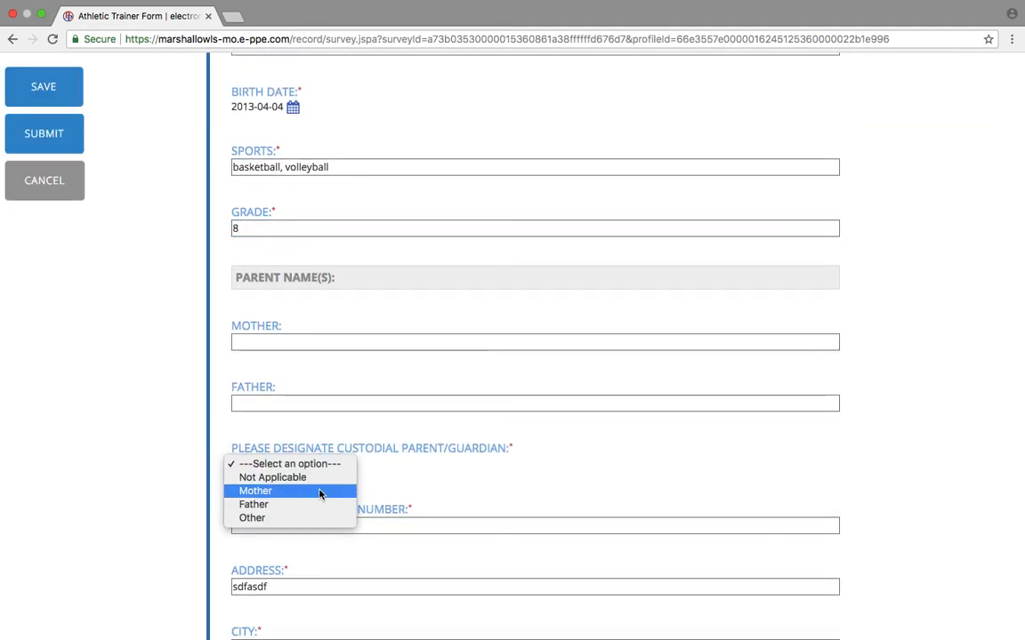
{"action": "left_click", "coordinate": [319, 491]}
{"action": "left_click", "coordinate": [320, 528]}
{"action": "type", "text": "5555555555"}
{"action": "scroll", "coordinate": [255, 528], "scroll_direction": "down", "scroll_amount": 3}
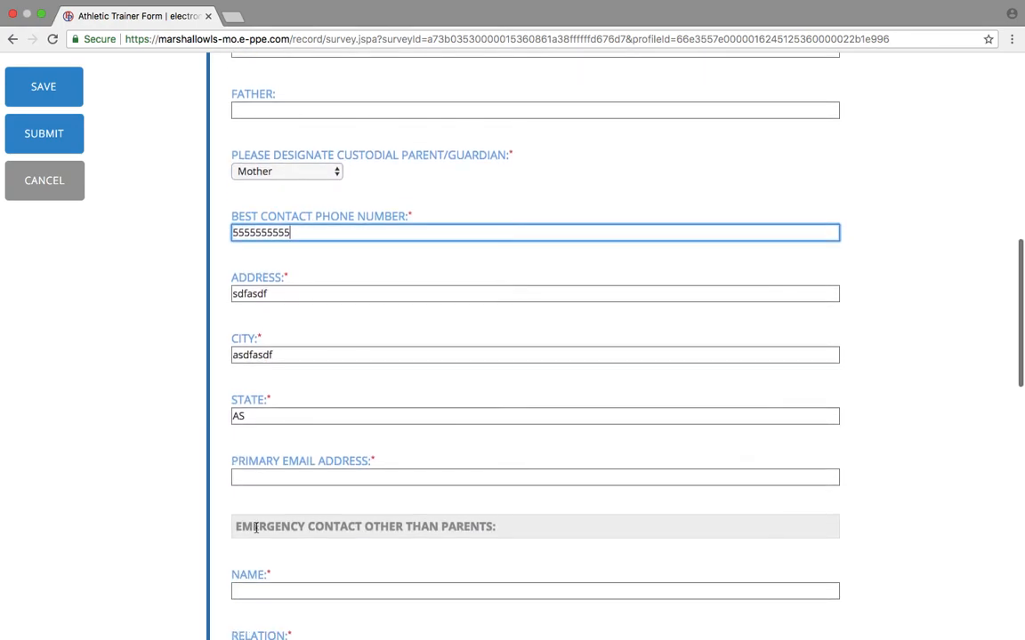
{"action": "scroll", "coordinate": [255, 528], "scroll_direction": "down", "scroll_amount": 2}
{"action": "left_click", "coordinate": [297, 327]}
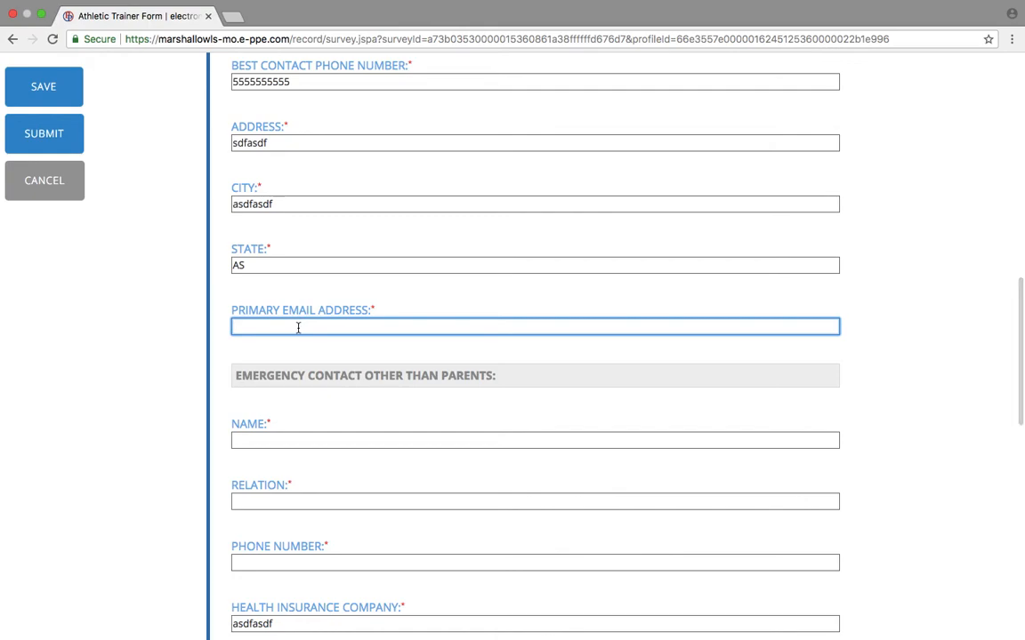
{"action": "type", "text": "asdfasdf"}
Fill in the emergency contact's name, relation and phone number.
{"action": "left_click", "coordinate": [265, 439]}
{"action": "type", "text": "asdfasdf"}
{"action": "left_click", "coordinate": [263, 506]}
{"action": "type", "text": "asdfasdf"}
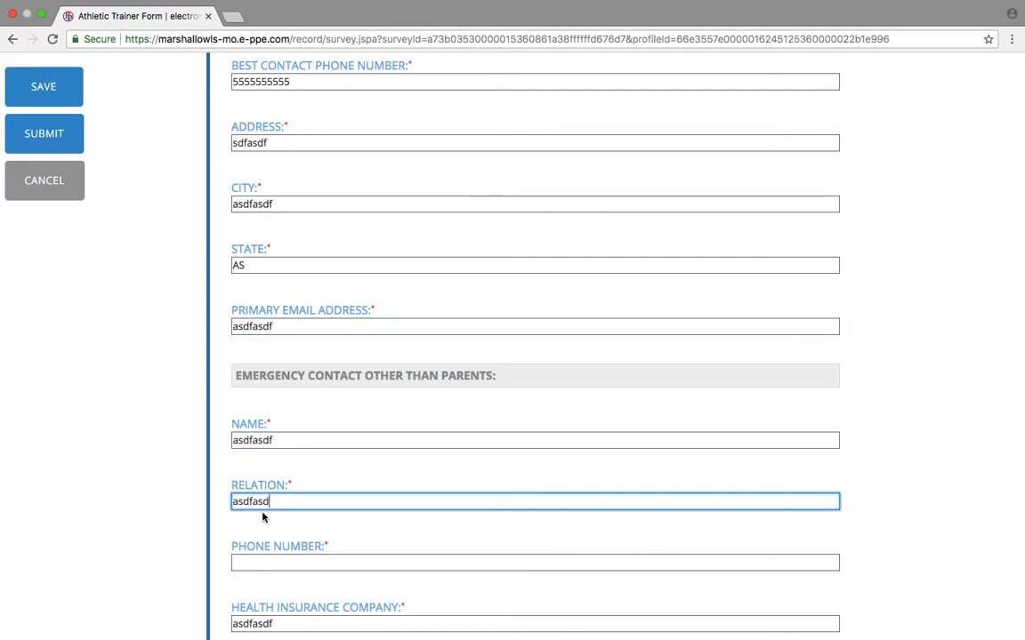
{"action": "left_click", "coordinate": [257, 560]}
{"action": "type", "text": "asdfasdf"}
{"action": "scroll", "coordinate": [269, 507], "scroll_direction": "down", "scroll_amount": 3}
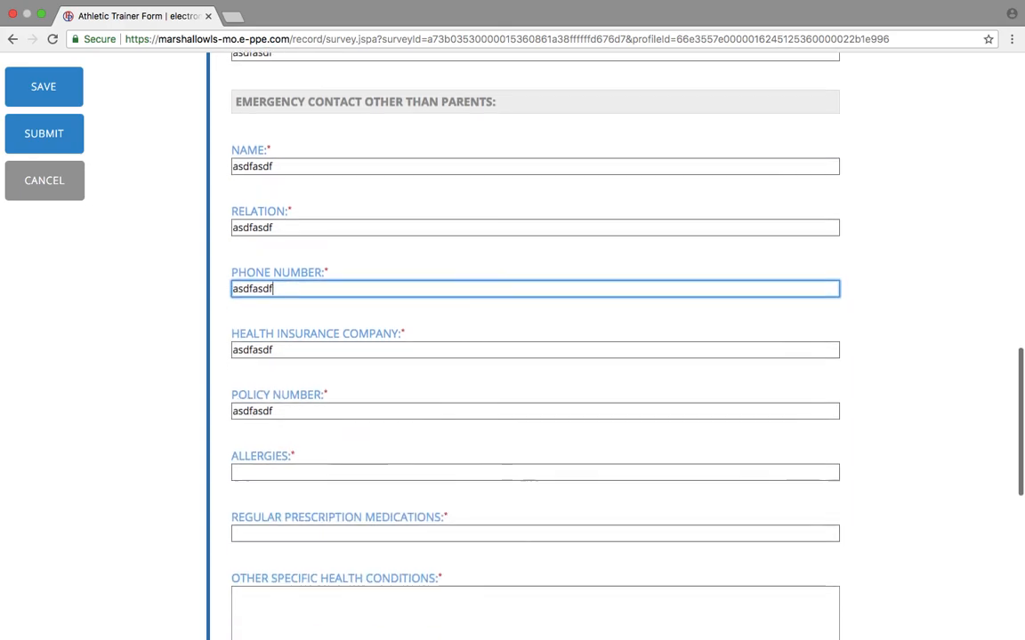
Enter 'asdfasdf' for allergies, medications, health conditions and special health information, then submit.
{"action": "left_click", "coordinate": [296, 445]}
{"action": "type", "text": "asdfasdf"}
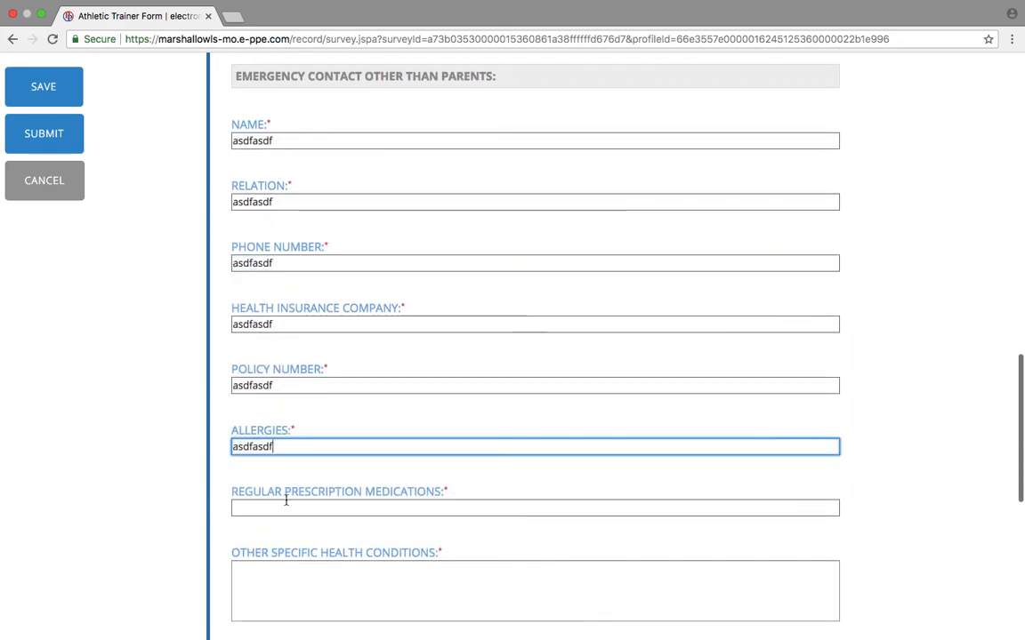
{"action": "left_click", "coordinate": [255, 507]}
{"action": "type", "text": "asdfasdf"}
{"action": "left_click", "coordinate": [281, 608]}
{"action": "type", "text": "asdfasdf"}
{"action": "scroll", "coordinate": [294, 267], "scroll_direction": "down", "scroll_amount": 5}
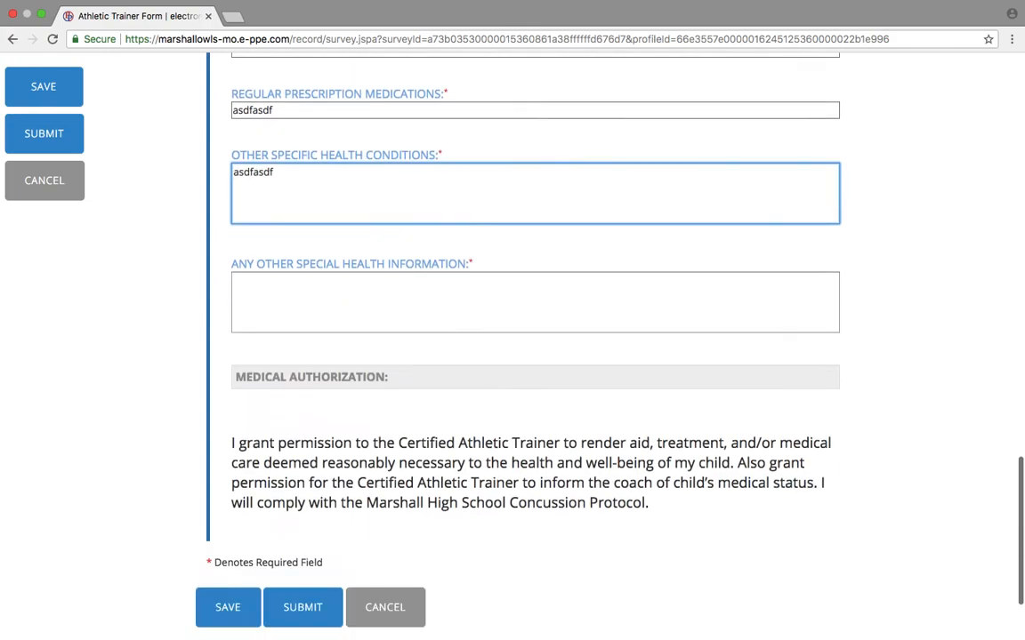
{"action": "left_click", "coordinate": [297, 270]}
{"action": "type", "text": "asdfasdf"}
{"action": "scroll", "coordinate": [291, 536], "scroll_direction": "down", "scroll_amount": 2}
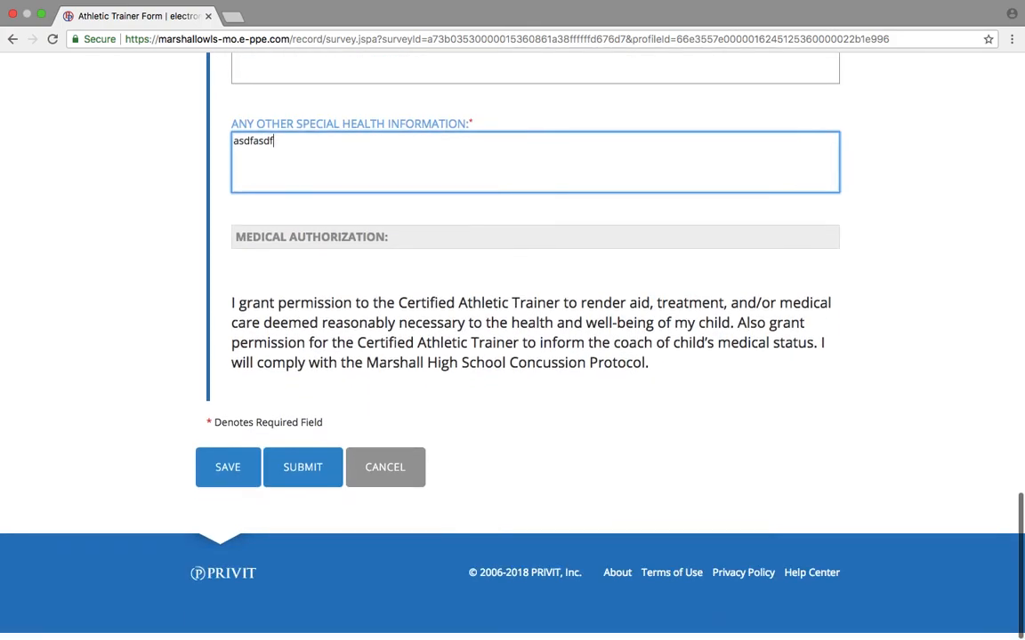
{"action": "left_click", "coordinate": [320, 478]}
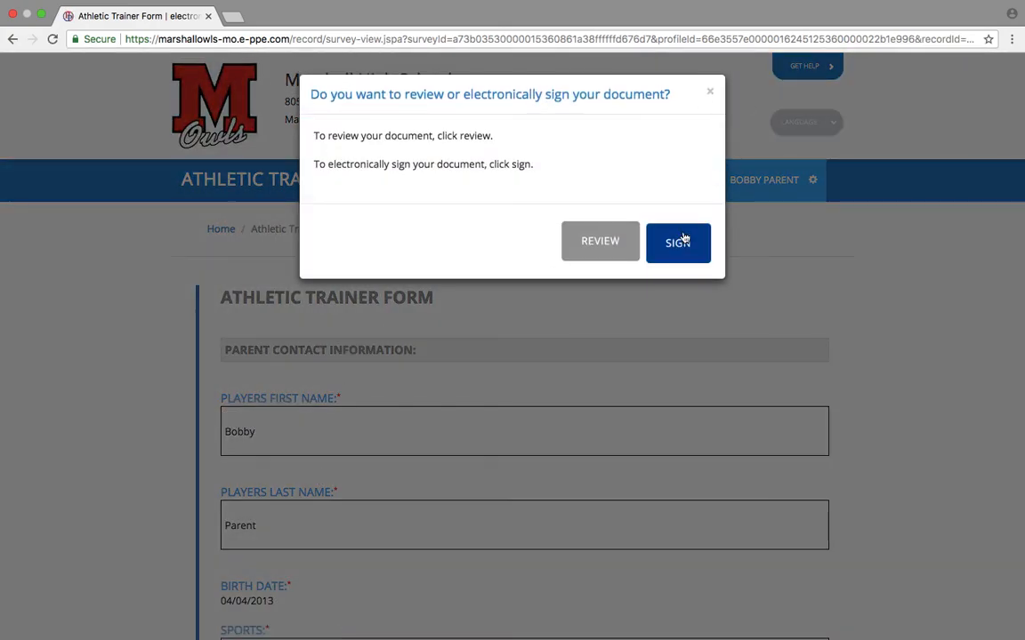
Attest and e-sign athletictrainerform.pdf as the parent.
{"action": "left_click", "coordinate": [683, 245]}
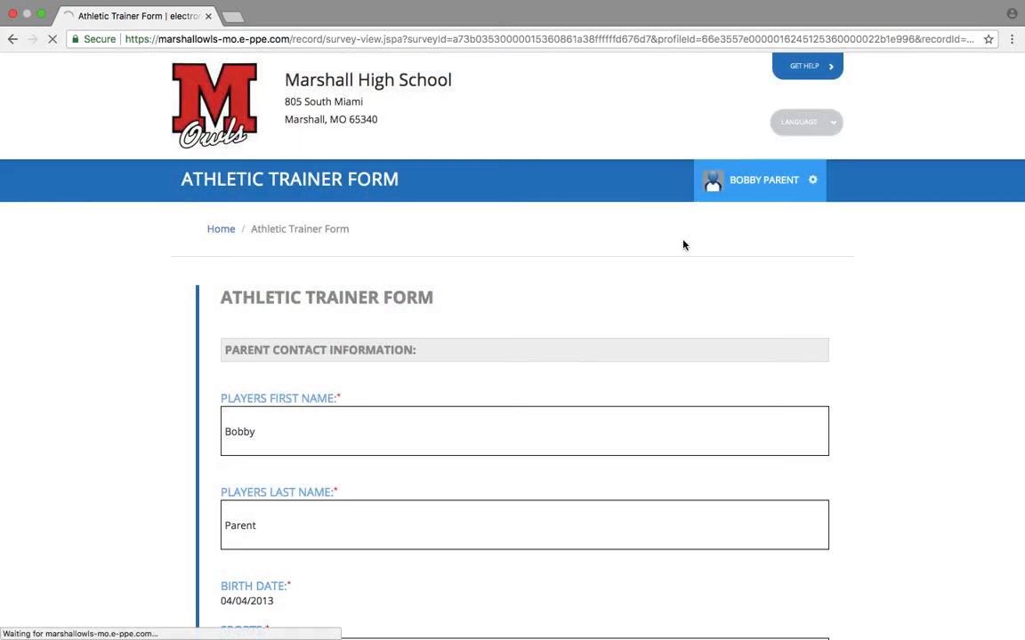
{"action": "left_click", "coordinate": [455, 537]}
{"action": "left_click", "coordinate": [453, 611]}
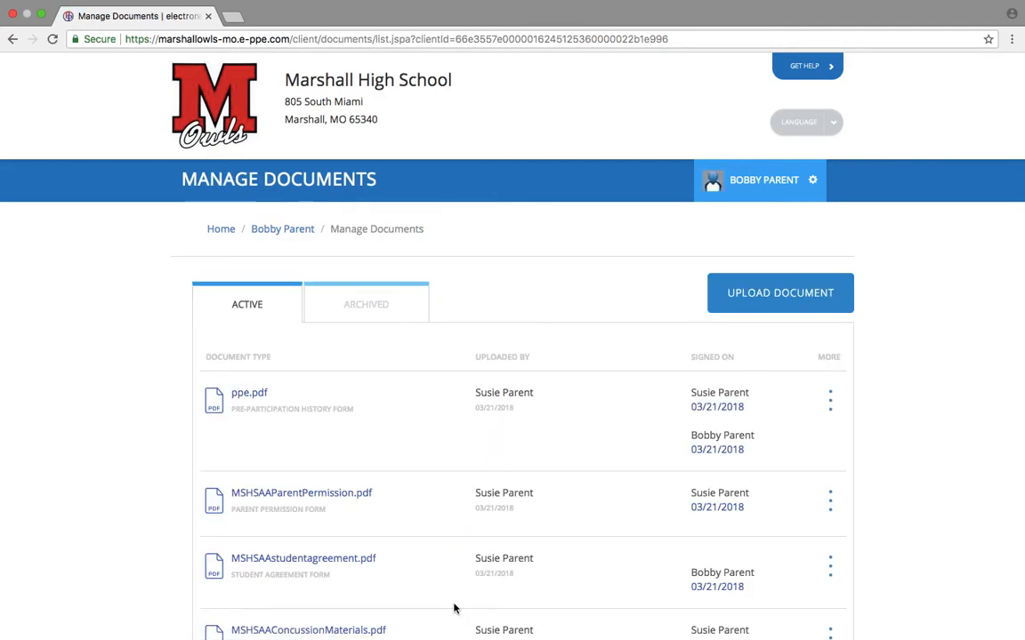
{"action": "scroll", "coordinate": [454, 608], "scroll_direction": "down", "scroll_amount": 5}
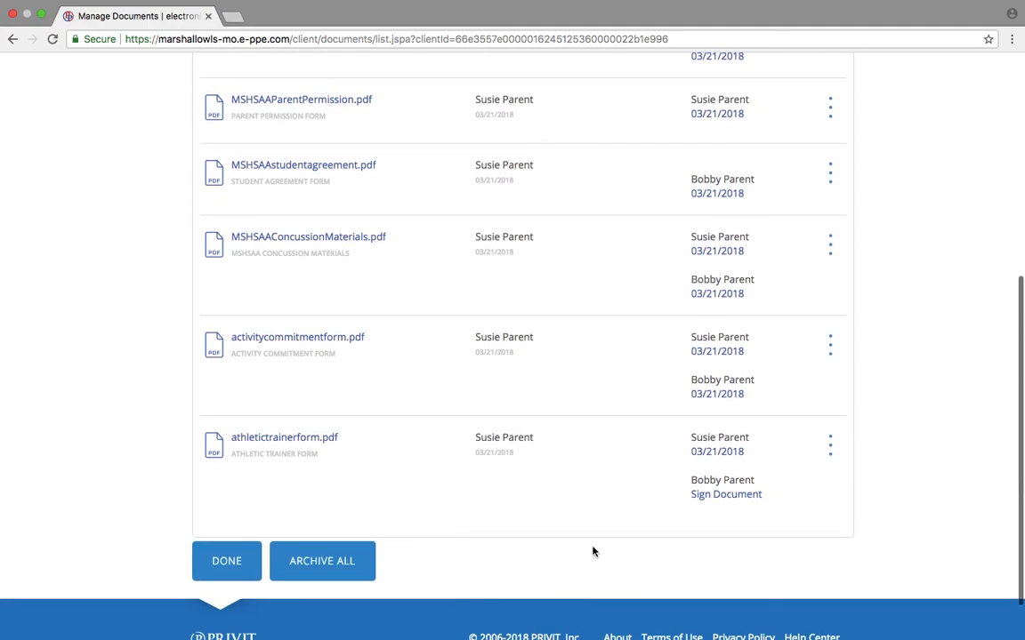
Attest and add the student's e-signature to athletictrainerform.pdf, then return Home.
{"action": "left_click", "coordinate": [722, 495]}
{"action": "scroll", "coordinate": [720, 502], "scroll_direction": "down", "scroll_amount": 2}
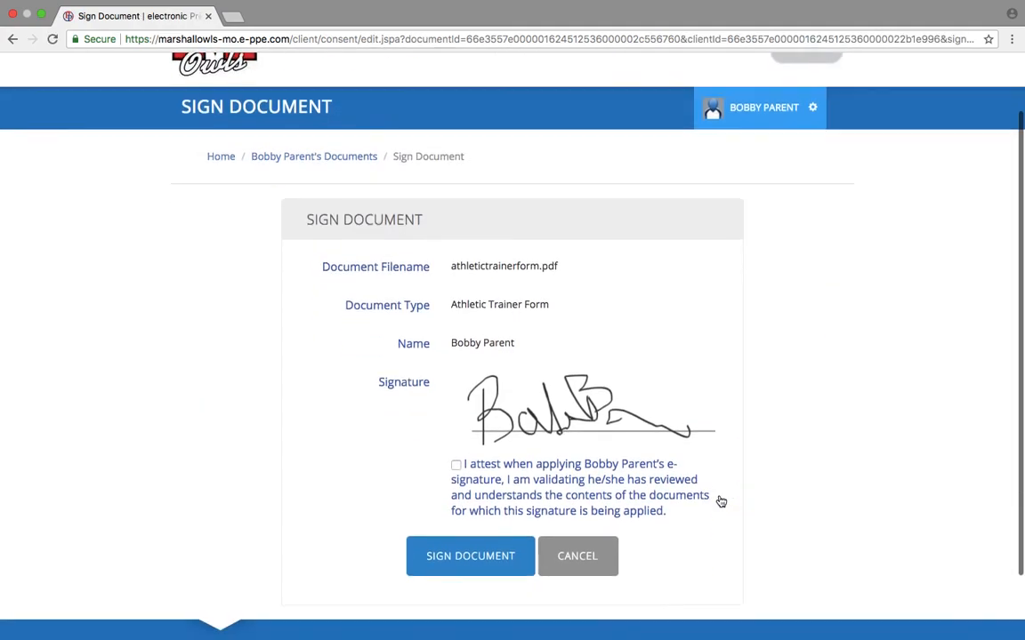
{"action": "left_click", "coordinate": [456, 465]}
{"action": "left_click", "coordinate": [457, 561]}
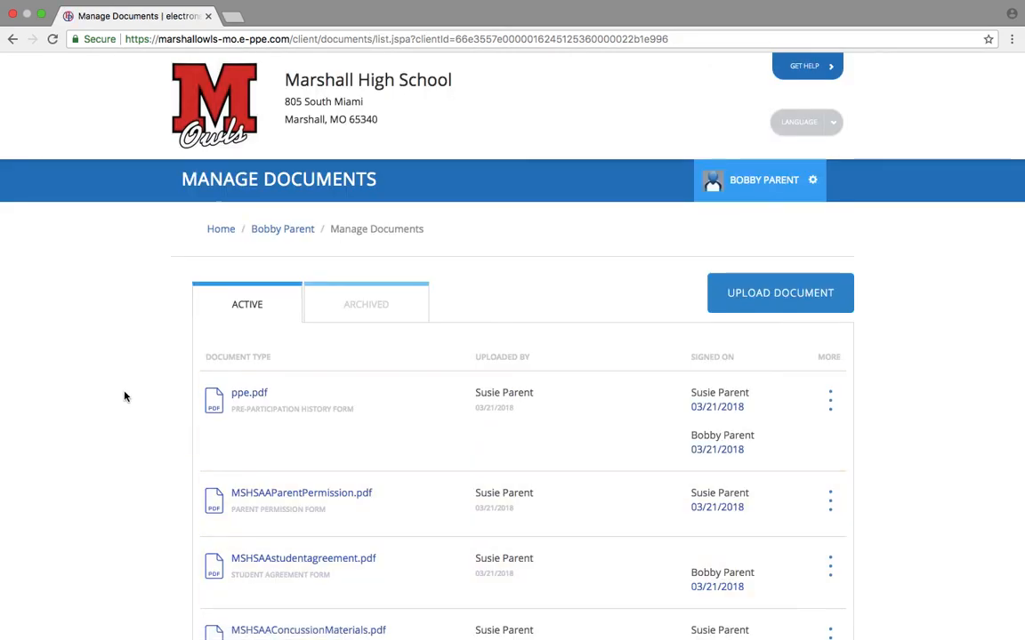
{"action": "left_click", "coordinate": [220, 230]}
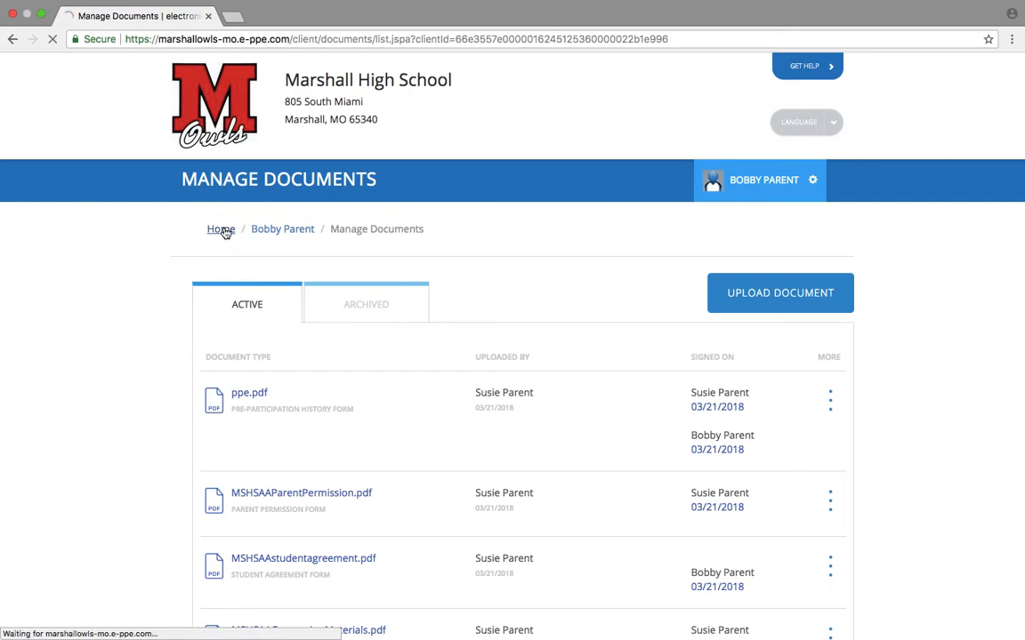
Start Emergency Contact Information, answer No to adding another contact, and submit it.
{"action": "scroll", "coordinate": [560, 481], "scroll_direction": "down", "scroll_amount": 10}
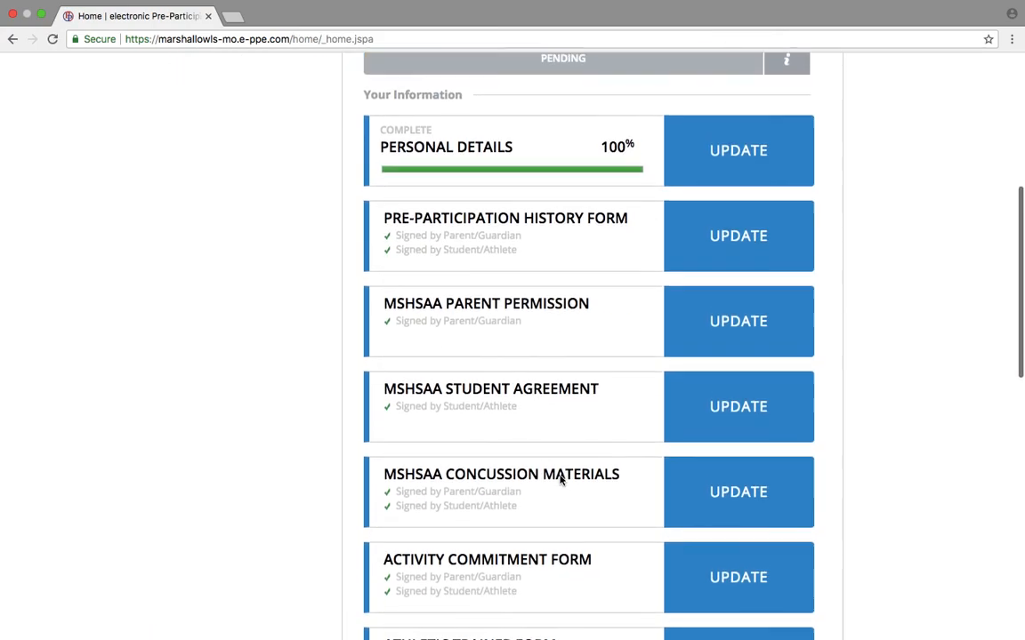
{"action": "left_click", "coordinate": [721, 356]}
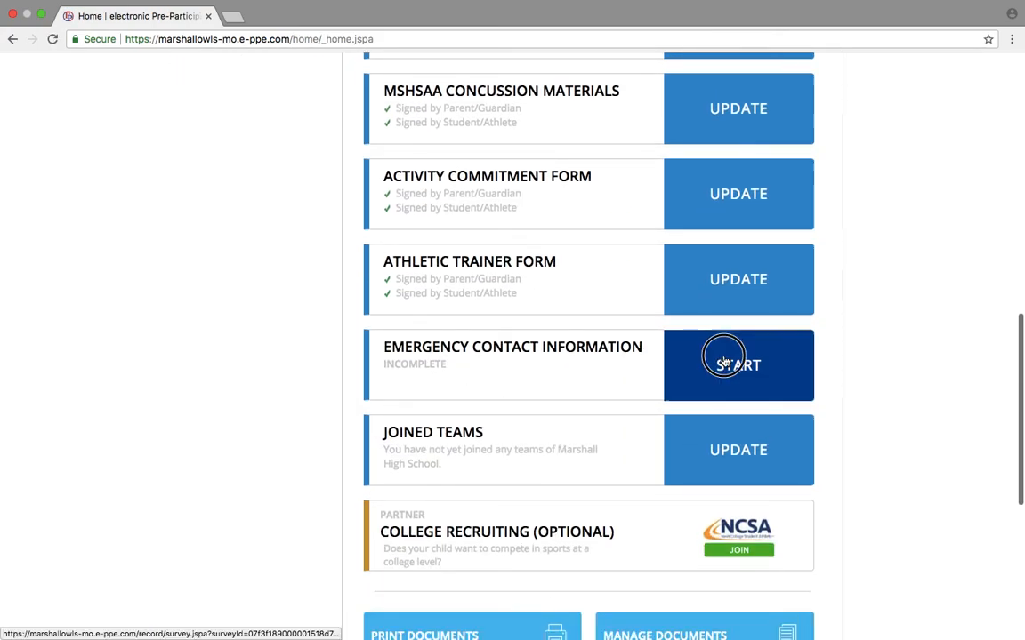
{"action": "scroll", "coordinate": [725, 361], "scroll_direction": "down", "scroll_amount": 5}
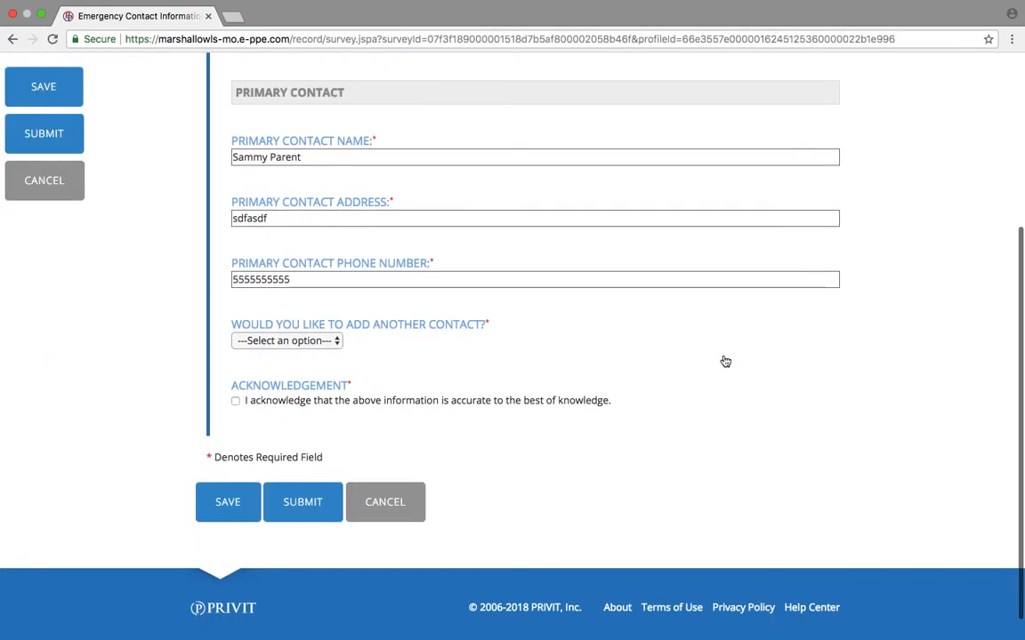
{"action": "left_click", "coordinate": [293, 342]}
{"action": "left_click", "coordinate": [266, 366]}
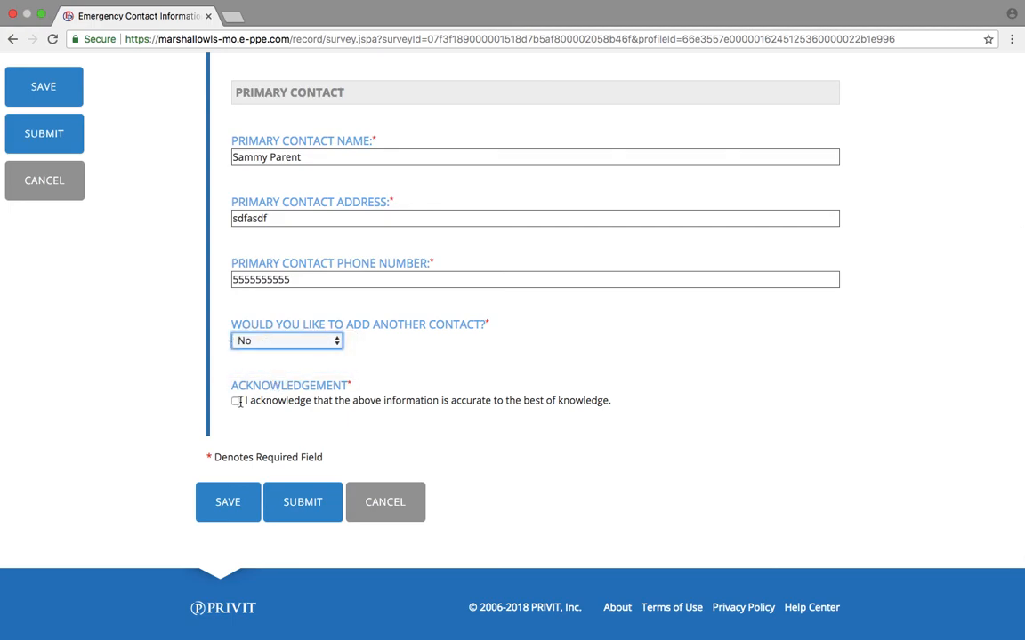
{"action": "left_click", "coordinate": [302, 502]}
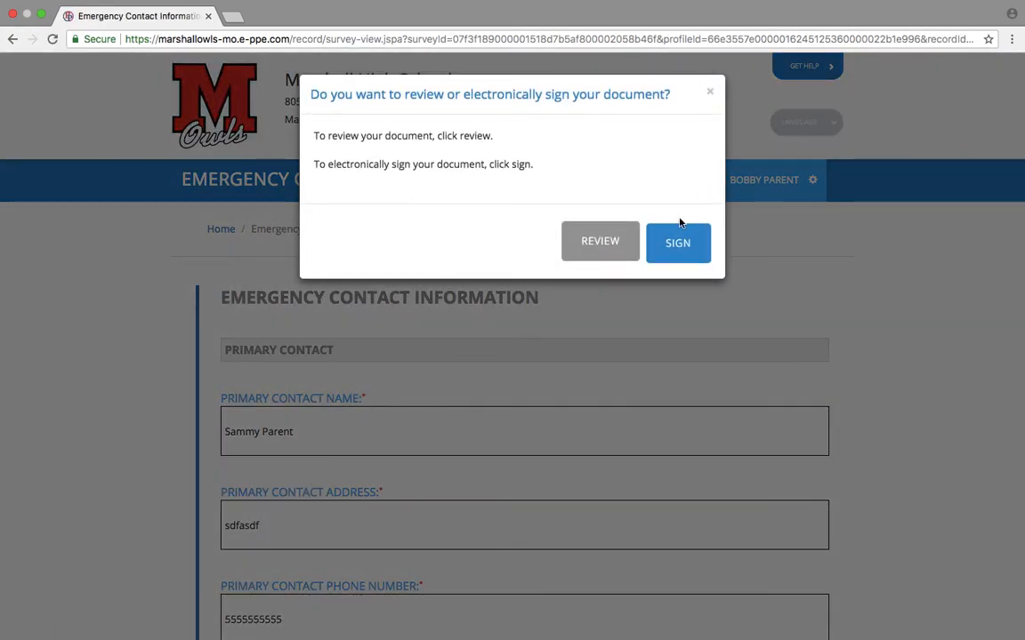
E-sign EmergencyInformation.pdf as the parent, attesting the information is accurate.
{"action": "left_click", "coordinate": [681, 224]}
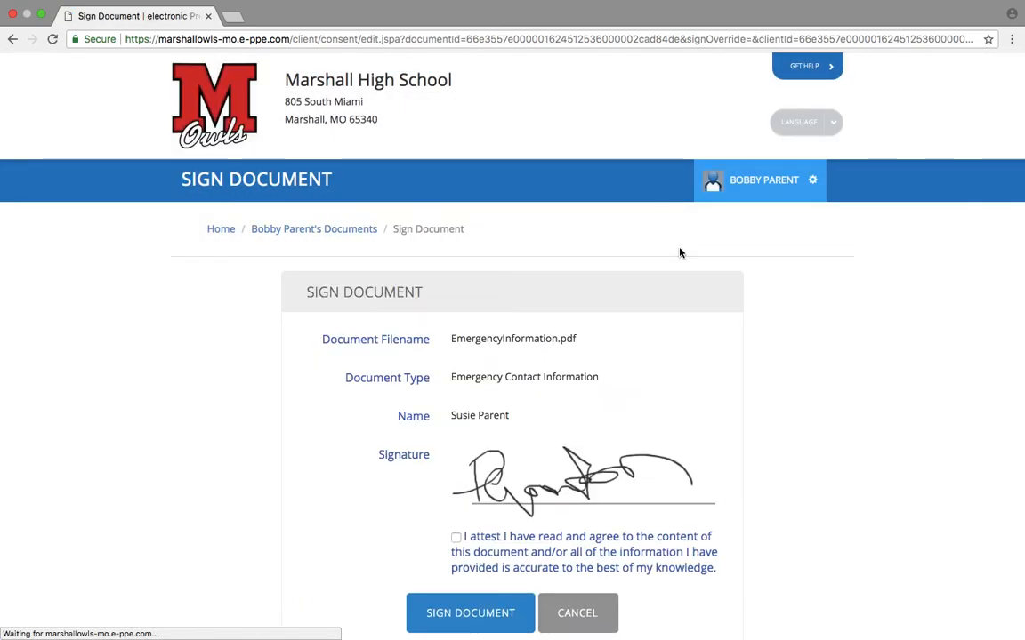
{"action": "left_click", "coordinate": [456, 539]}
{"action": "left_click", "coordinate": [457, 613]}
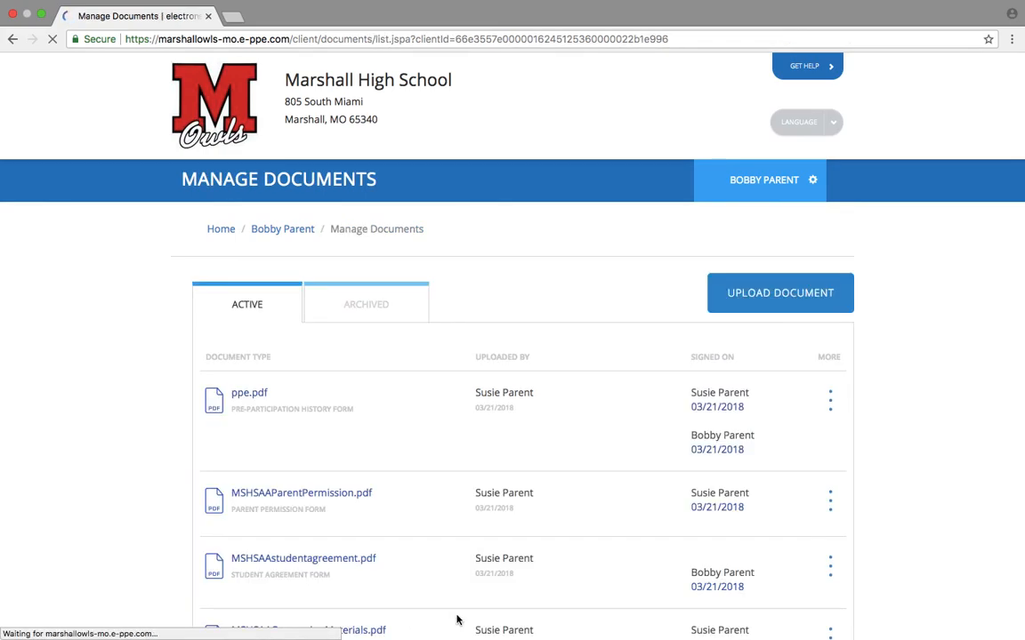
Check EmergencyInformation.pdf in Manage Documents, then return Home and scroll to Joined Teams.
{"action": "scroll", "coordinate": [458, 620], "scroll_direction": "down", "scroll_amount": 5}
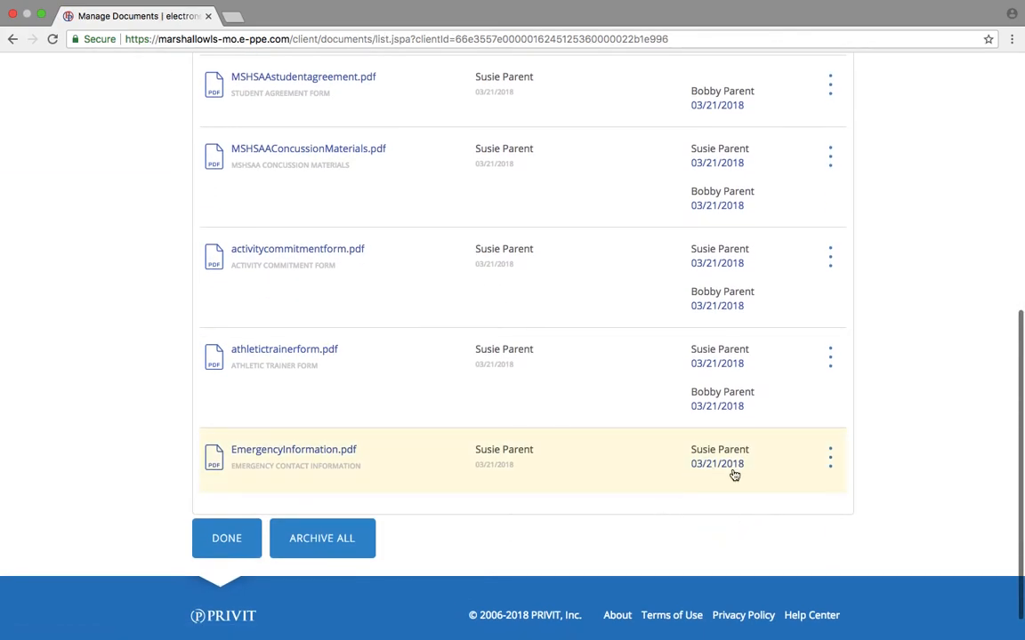
{"action": "scroll", "coordinate": [722, 483], "scroll_direction": "up", "scroll_amount": 10}
{"action": "left_click", "coordinate": [220, 235]}
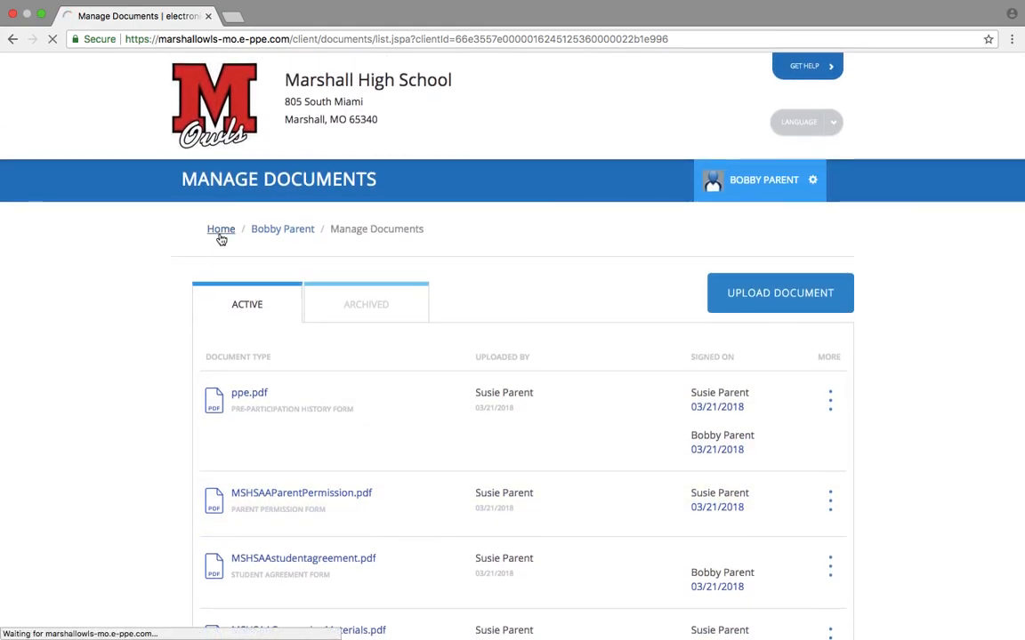
{"action": "scroll", "coordinate": [485, 519], "scroll_direction": "down", "scroll_amount": 1}
{"action": "scroll", "coordinate": [485, 518], "scroll_direction": "down", "scroll_amount": 10}
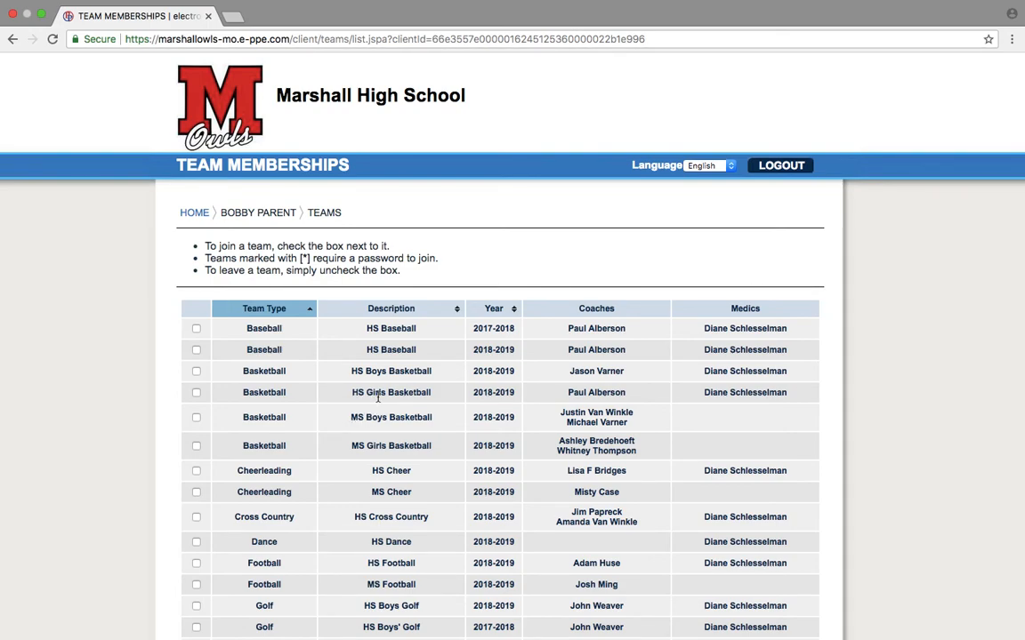
Tick MS Boys Basketball, MS Football, MS Soccer, MS Track and MS Wrestling, then return home.
{"action": "left_click", "coordinate": [197, 418]}
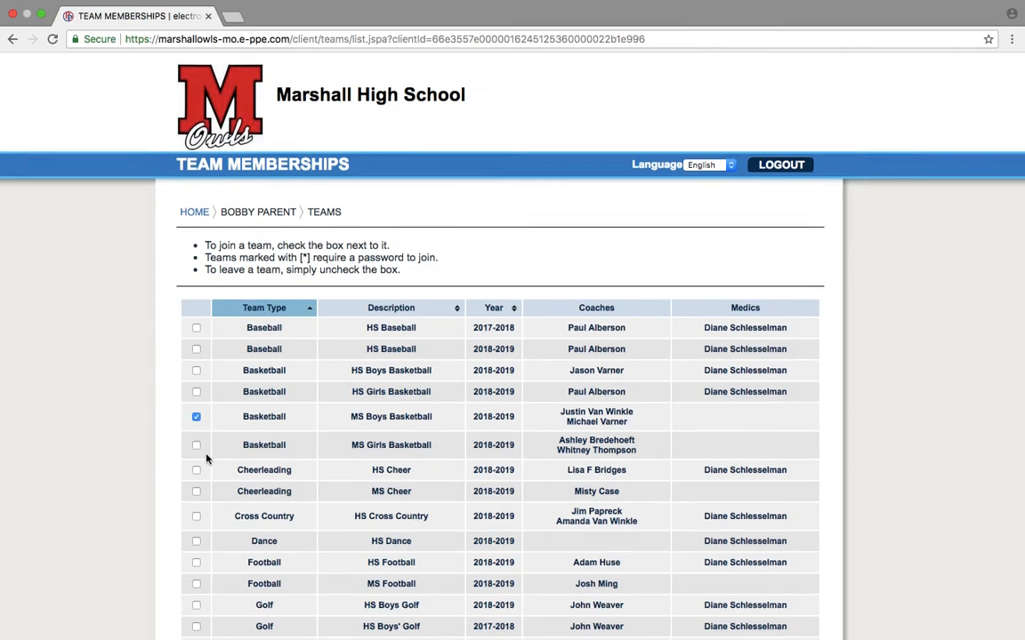
{"action": "scroll", "coordinate": [202, 454], "scroll_direction": "down", "scroll_amount": 2}
{"action": "scroll", "coordinate": [205, 456], "scroll_direction": "down", "scroll_amount": 2}
{"action": "scroll", "coordinate": [207, 458], "scroll_direction": "down", "scroll_amount": 1}
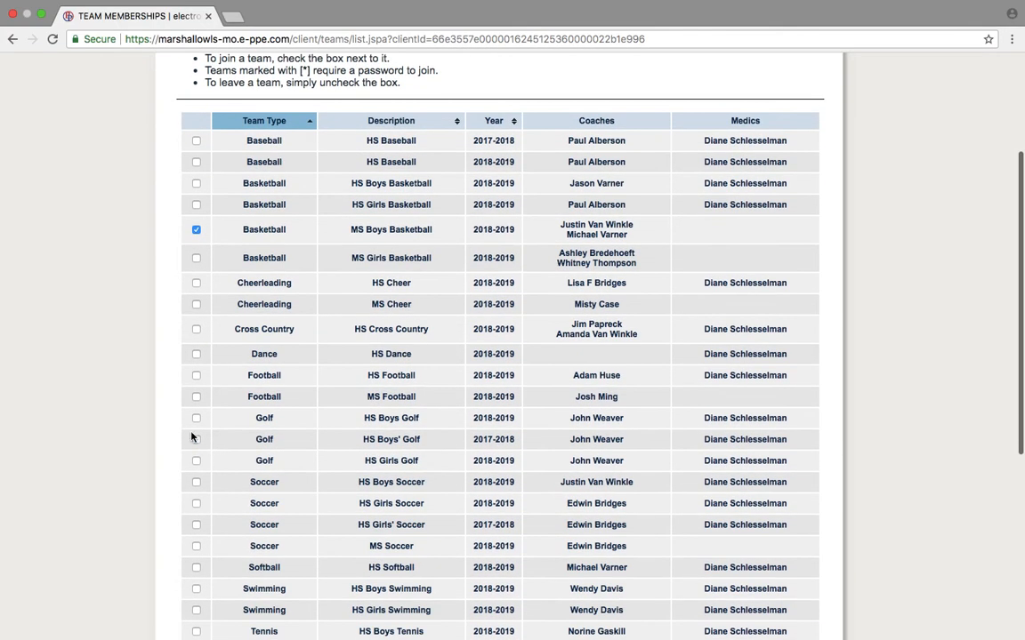
{"action": "scroll", "coordinate": [209, 450], "scroll_direction": "down", "scroll_amount": 3}
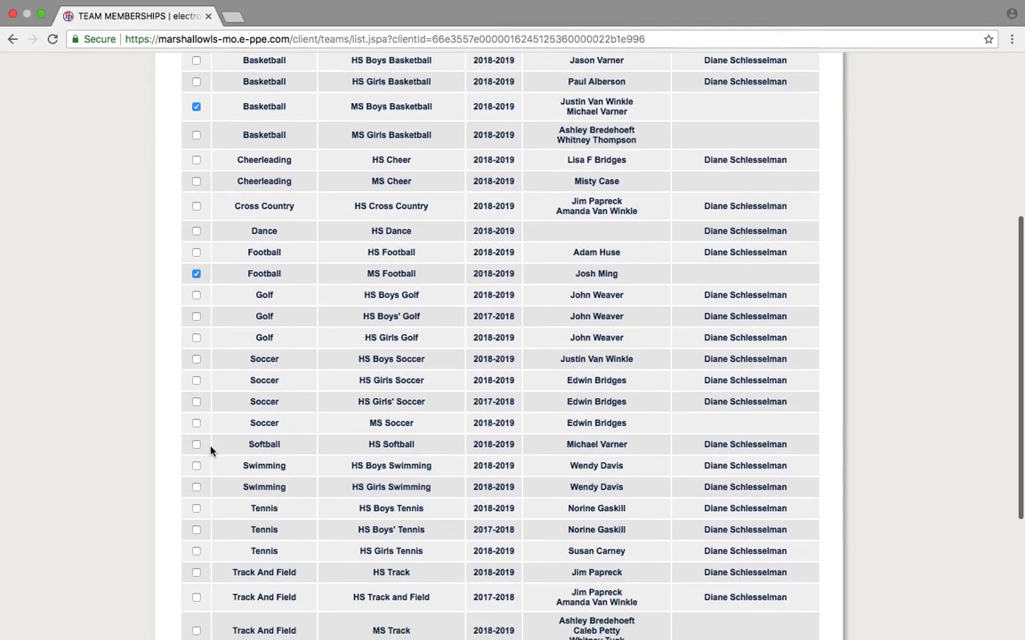
{"action": "left_click", "coordinate": [196, 422]}
{"action": "scroll", "coordinate": [193, 427], "scroll_direction": "down", "scroll_amount": 5}
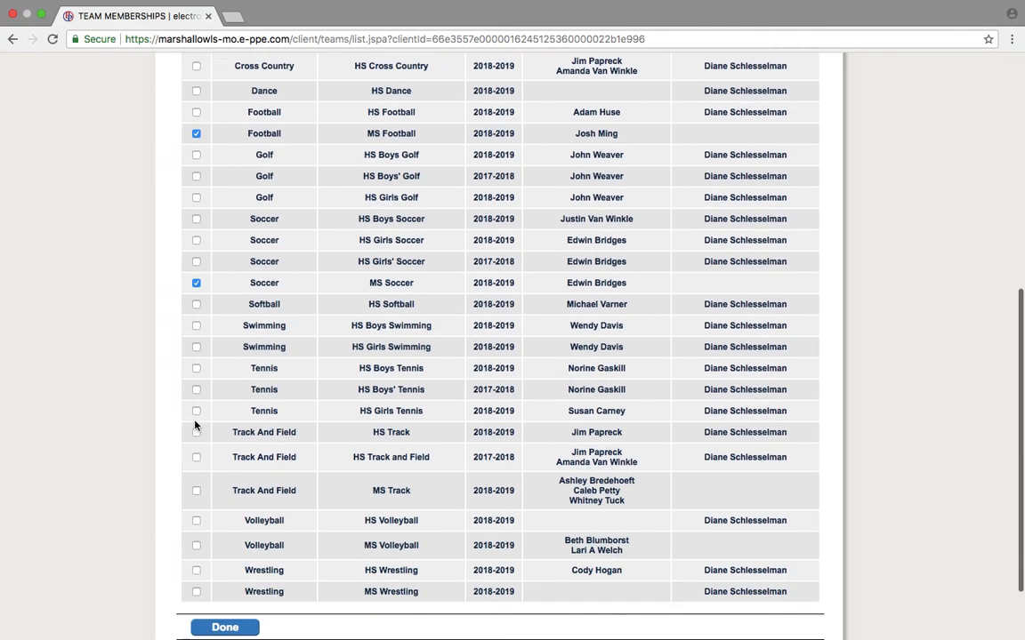
{"action": "left_click", "coordinate": [196, 429]}
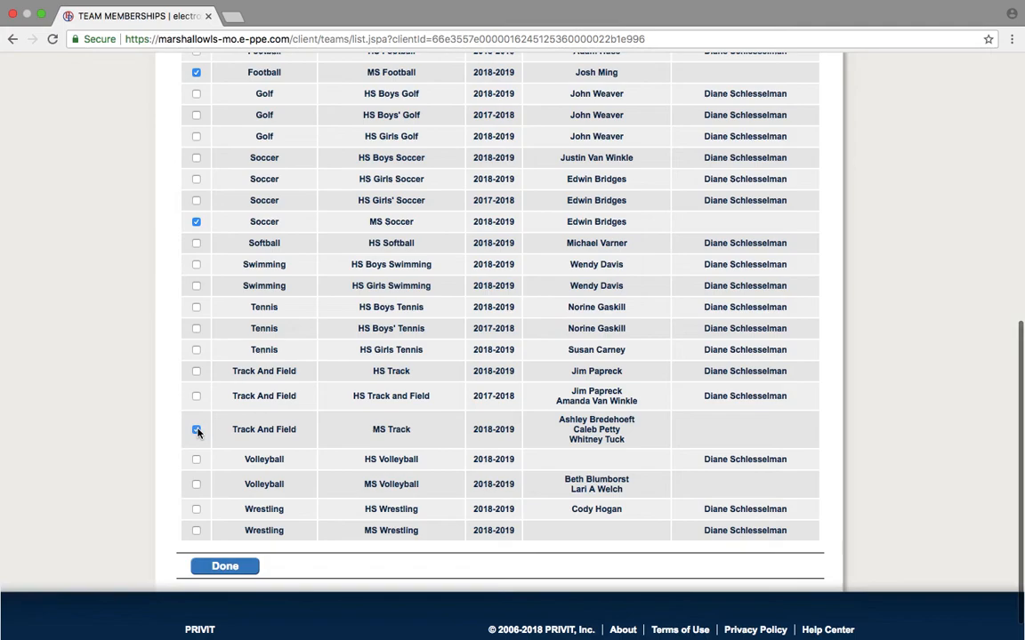
{"action": "left_click", "coordinate": [196, 531]}
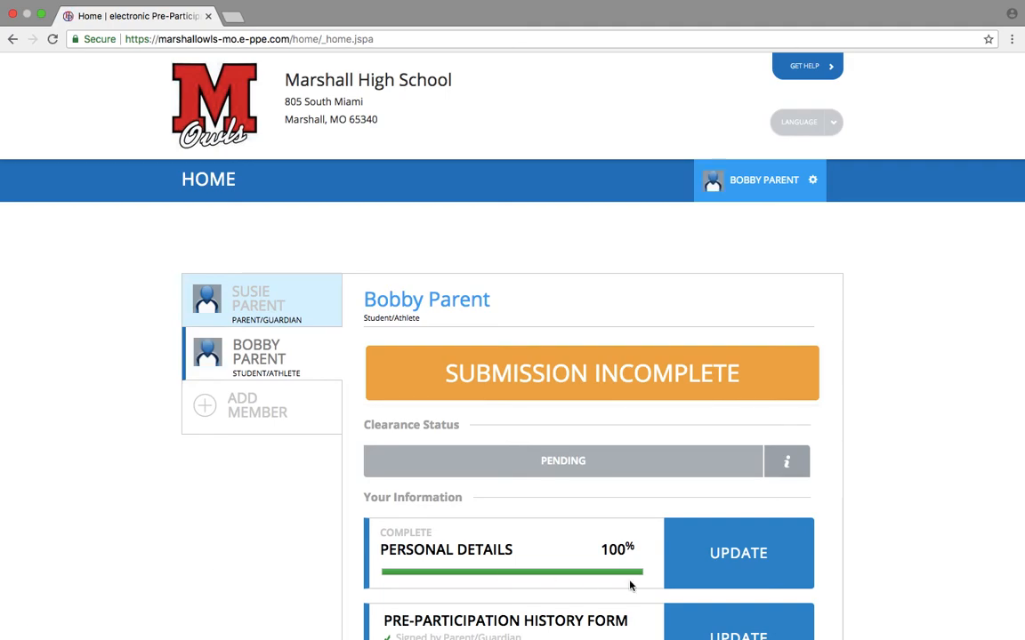
Review the seven forms signed on 03/21/2018 in Manage Documents, then go back home.
{"action": "scroll", "coordinate": [836, 374], "scroll_direction": "down", "scroll_amount": 10}
{"action": "scroll", "coordinate": [836, 374], "scroll_direction": "up", "scroll_amount": 1}
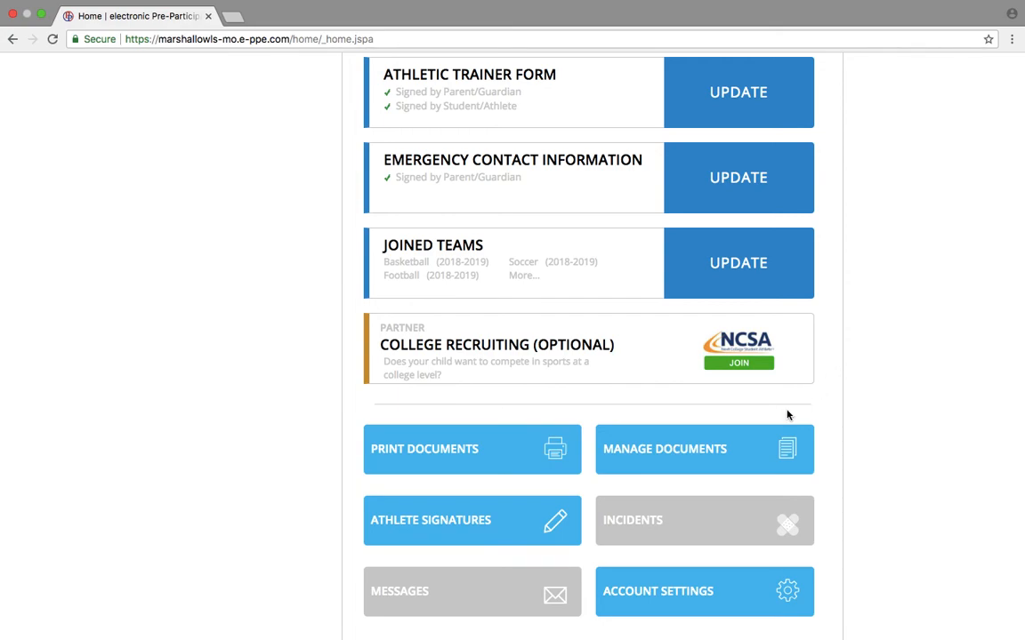
{"action": "left_click", "coordinate": [723, 446]}
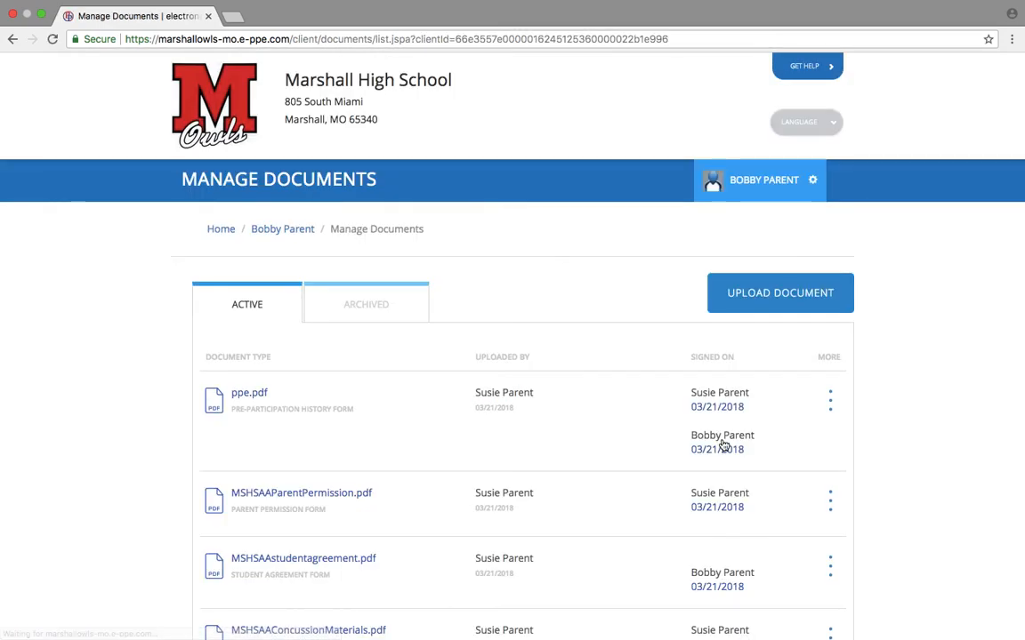
{"action": "scroll", "coordinate": [615, 393], "scroll_direction": "down", "scroll_amount": 6}
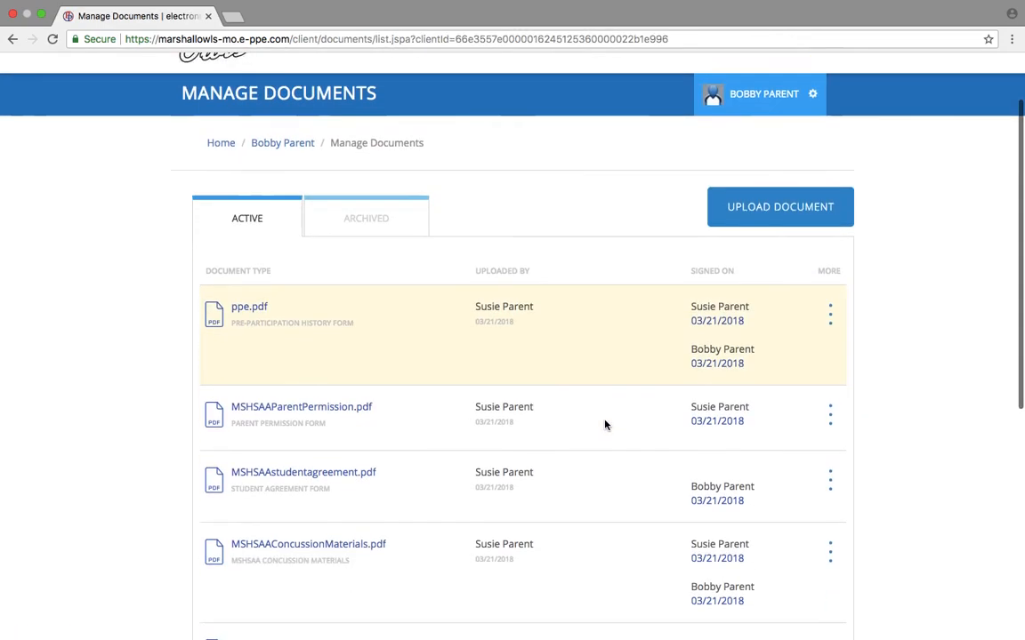
{"action": "scroll", "coordinate": [605, 425], "scroll_direction": "up", "scroll_amount": 3}
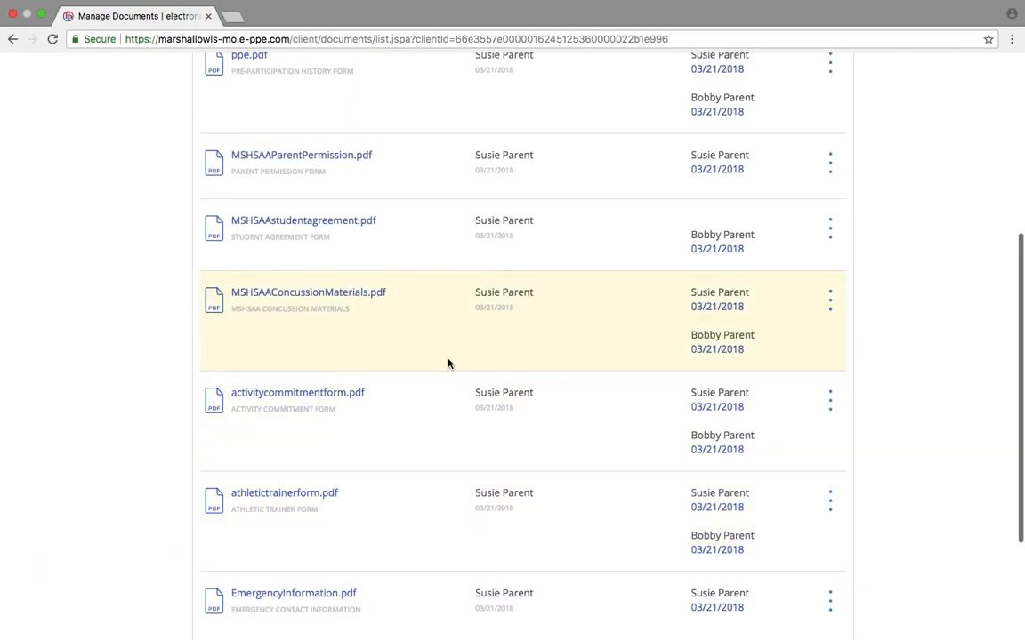
{"action": "scroll", "coordinate": [434, 334], "scroll_direction": "up", "scroll_amount": 4}
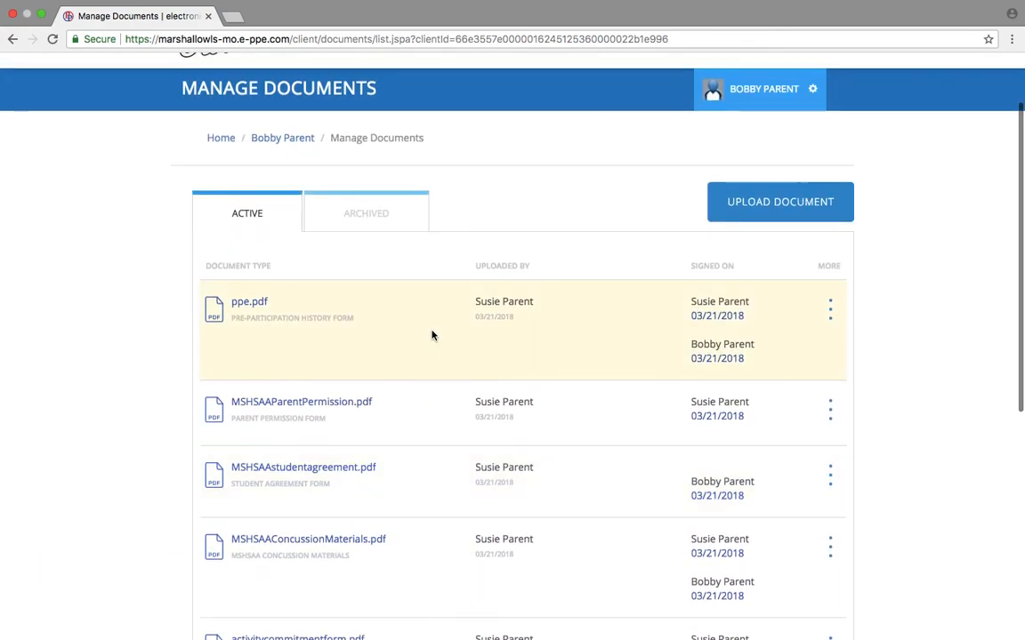
{"action": "scroll", "coordinate": [432, 335], "scroll_direction": "down", "scroll_amount": 6}
{"action": "left_click", "coordinate": [222, 524]}
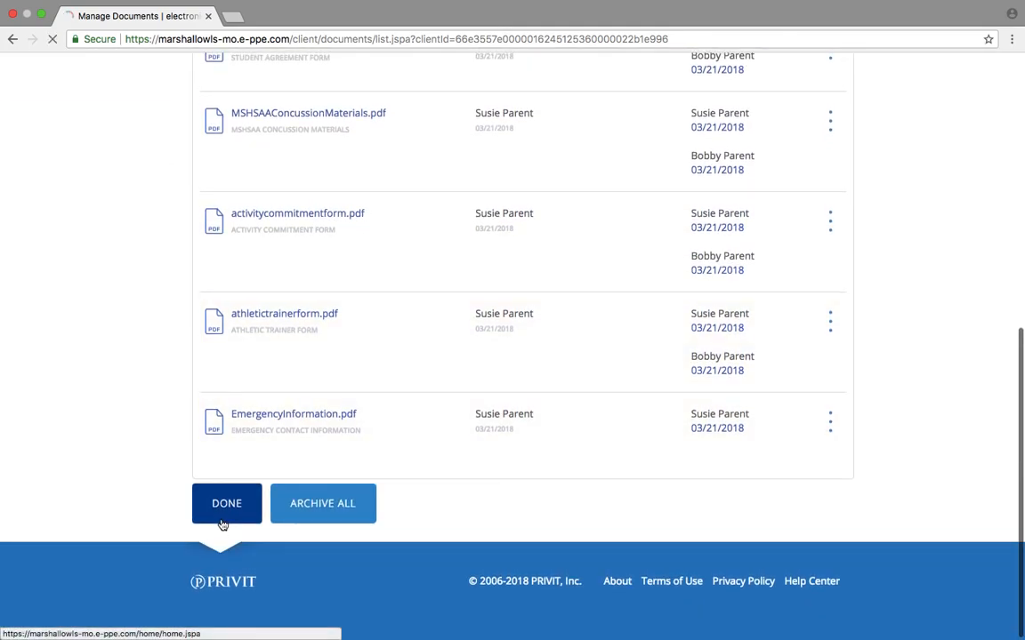
{"action": "scroll", "coordinate": [701, 560], "scroll_direction": "down", "scroll_amount": 10}
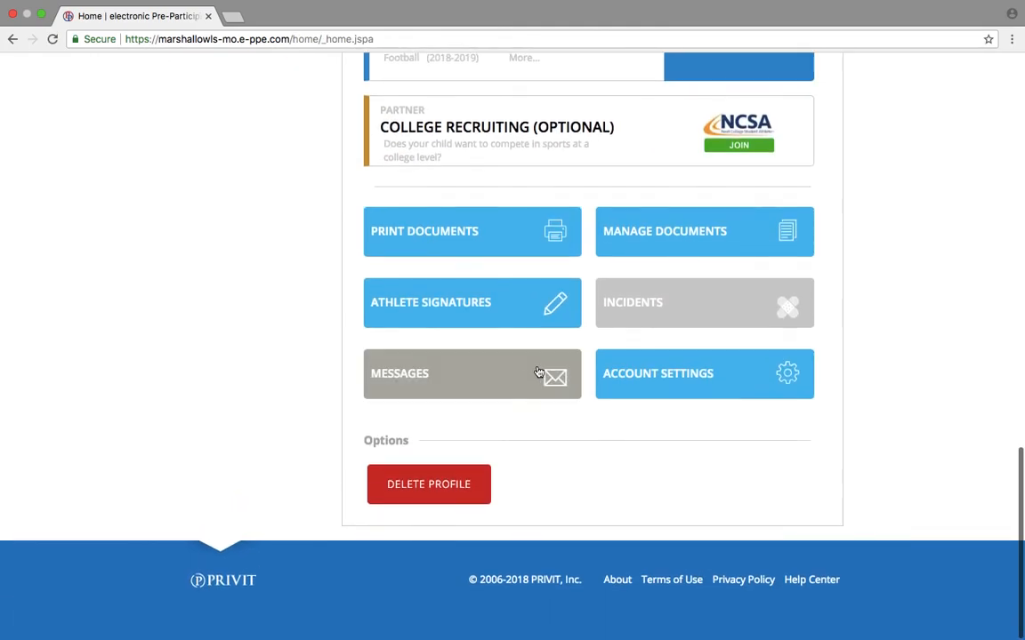
Open the blank MSHSAA Physical Examination Form PDF from Download & Print Reports and view its tab.
{"action": "left_click", "coordinate": [462, 249]}
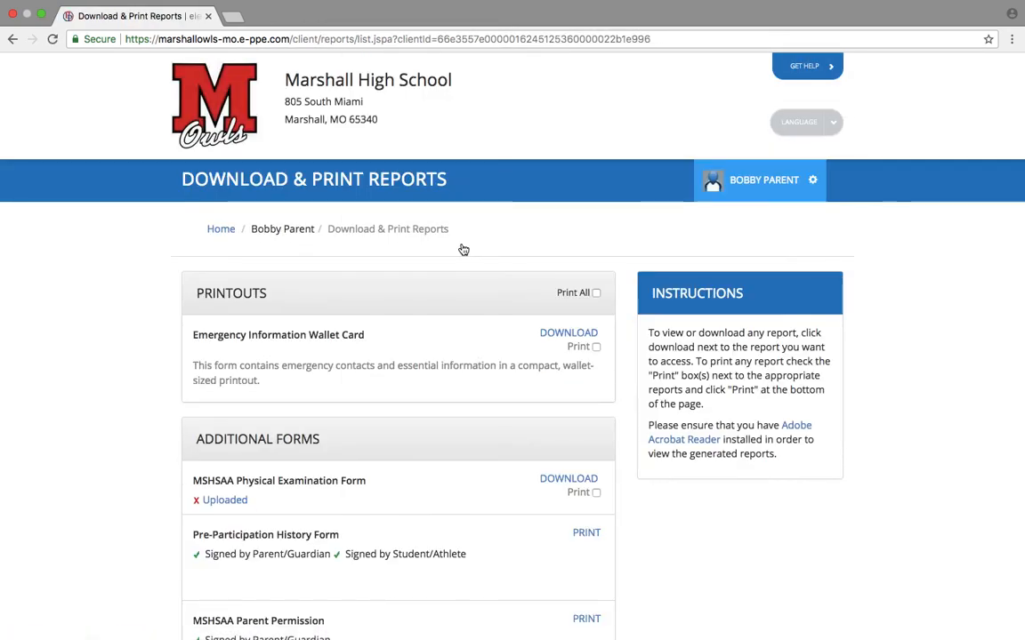
{"action": "scroll", "coordinate": [498, 416], "scroll_direction": "down", "scroll_amount": 2}
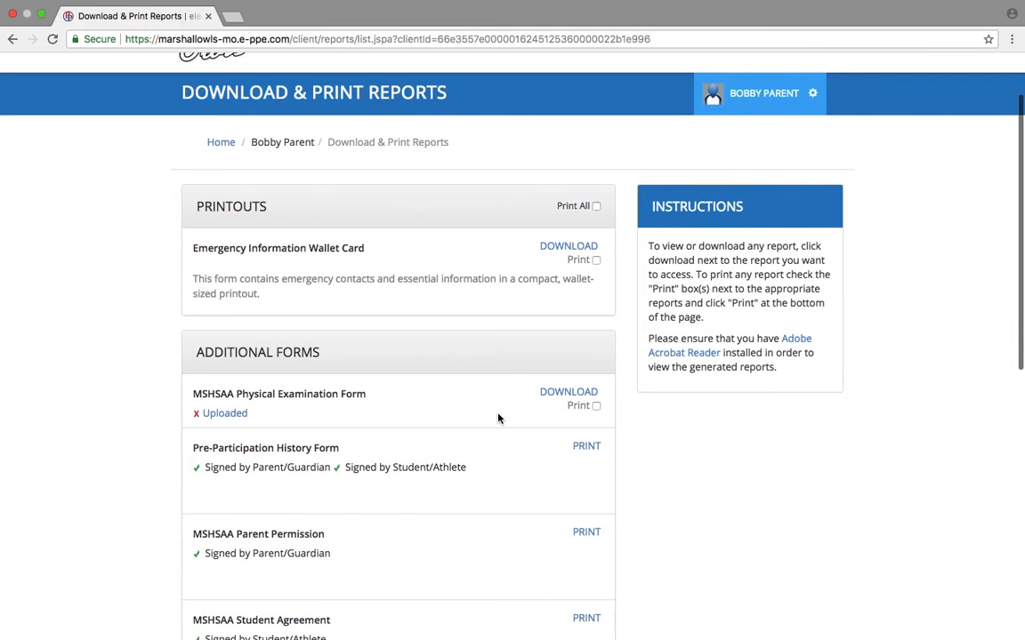
{"action": "left_click", "coordinate": [579, 393]}
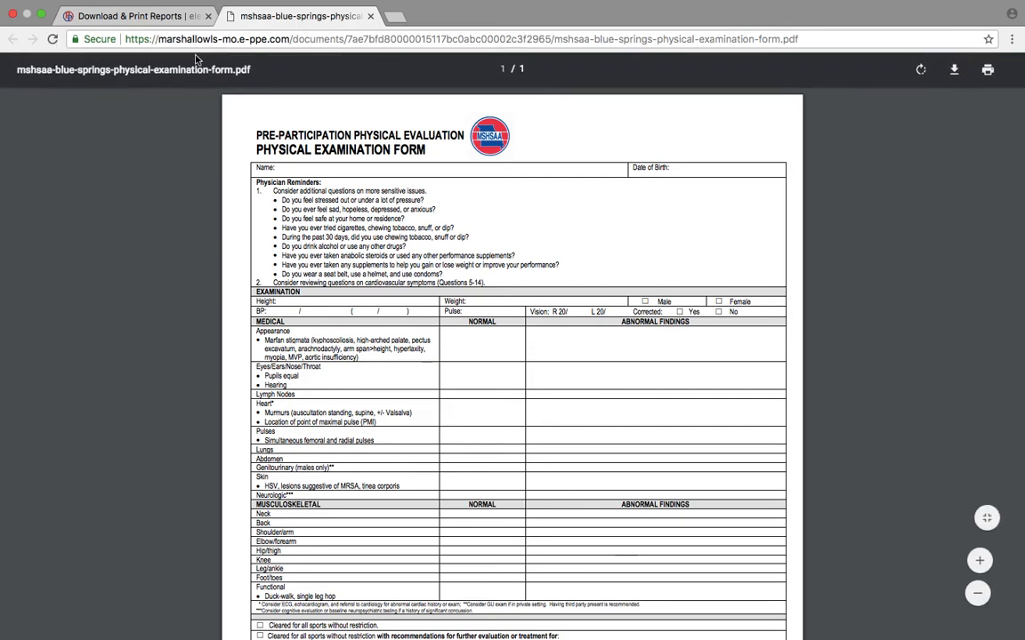
{"action": "left_click", "coordinate": [164, 23]}
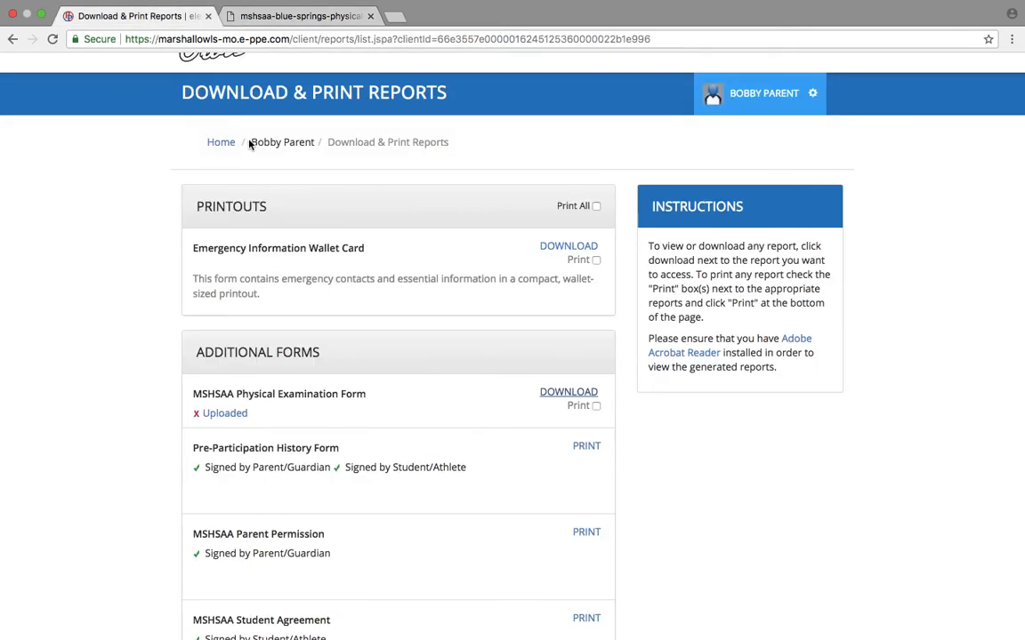
{"action": "left_click", "coordinate": [223, 143]}
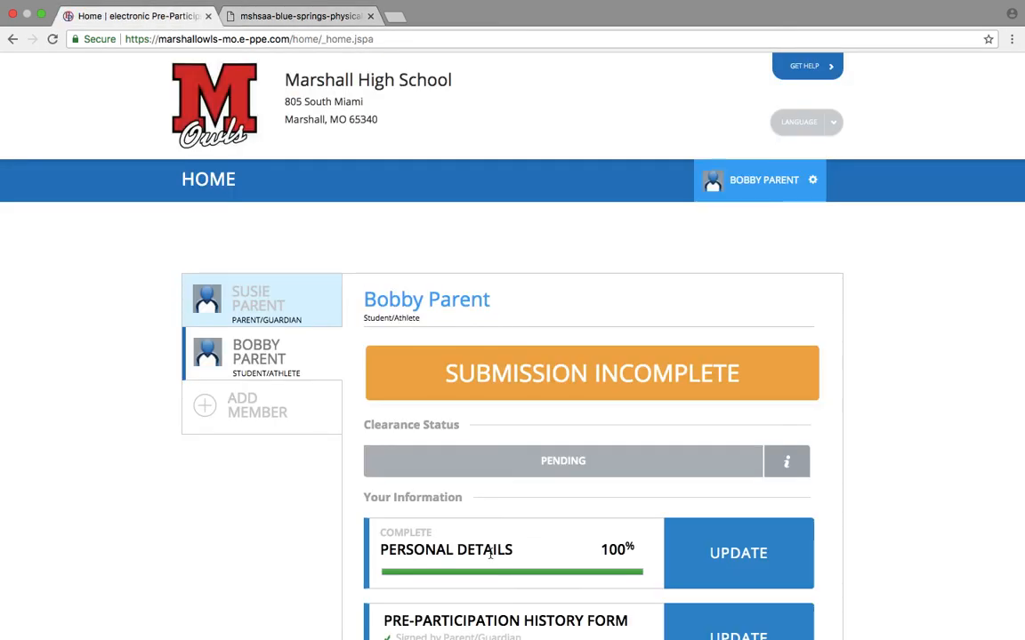
{"action": "scroll", "coordinate": [490, 553], "scroll_direction": "down", "scroll_amount": 10}
{"action": "left_click", "coordinate": [430, 253]}
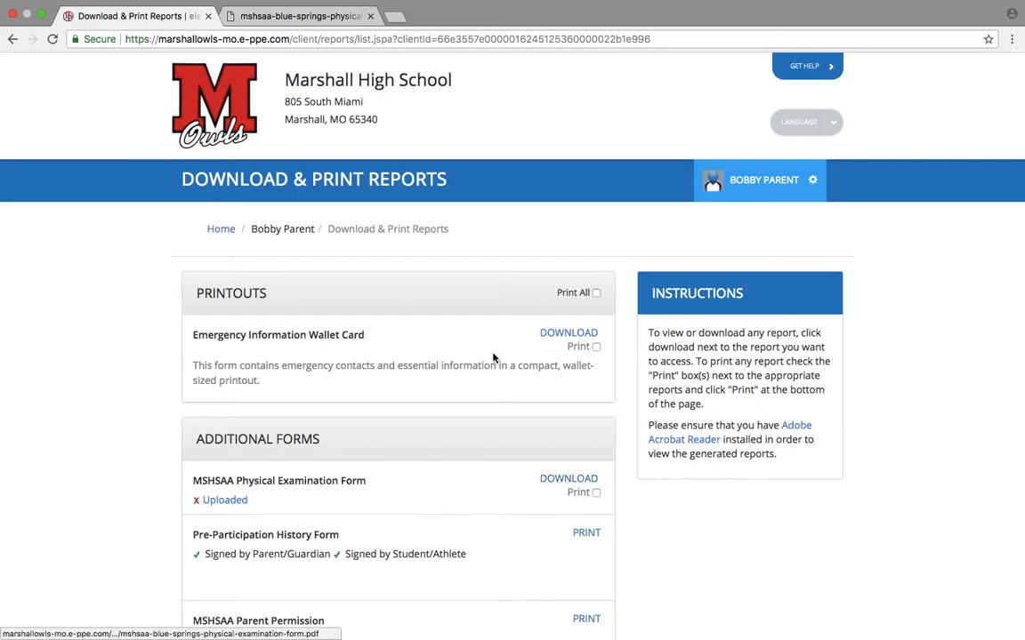
{"action": "left_click", "coordinate": [284, 18]}
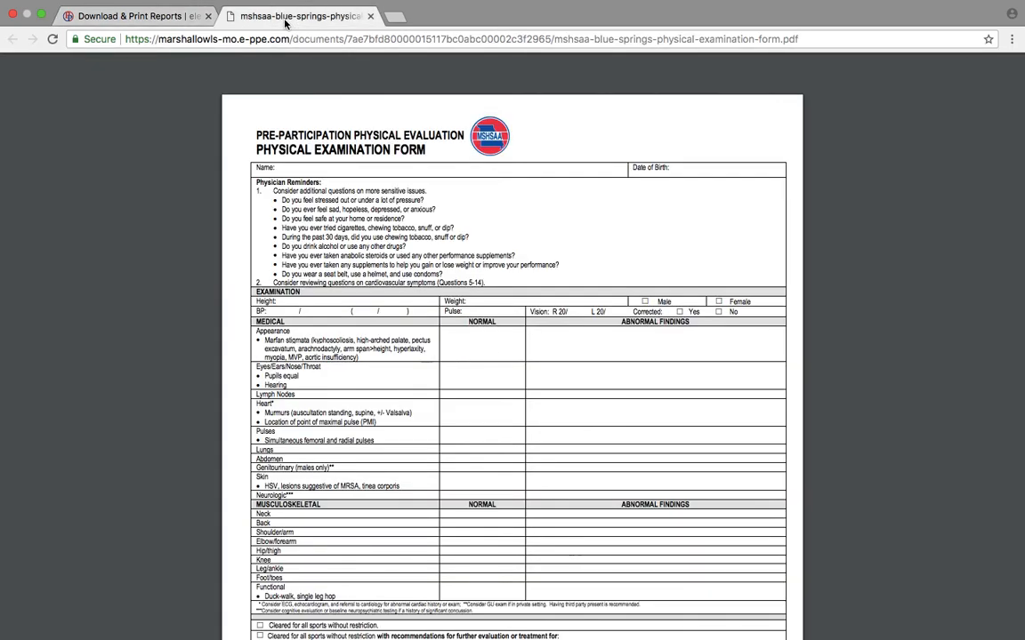
{"action": "mouse_move", "coordinate": [351, 104]}
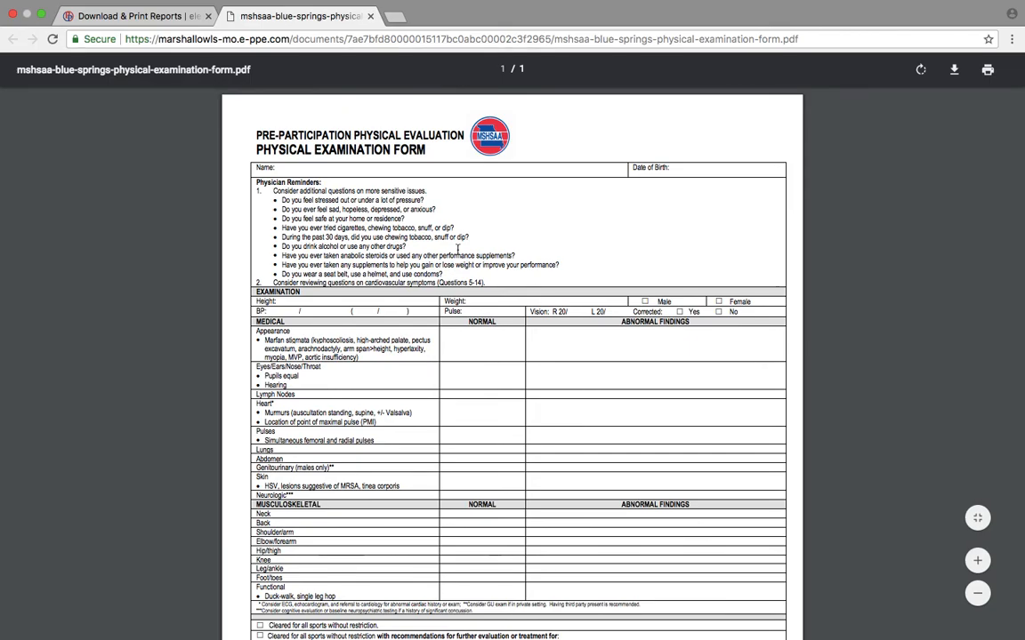
{"action": "scroll", "coordinate": [488, 286], "scroll_direction": "down", "scroll_amount": 5}
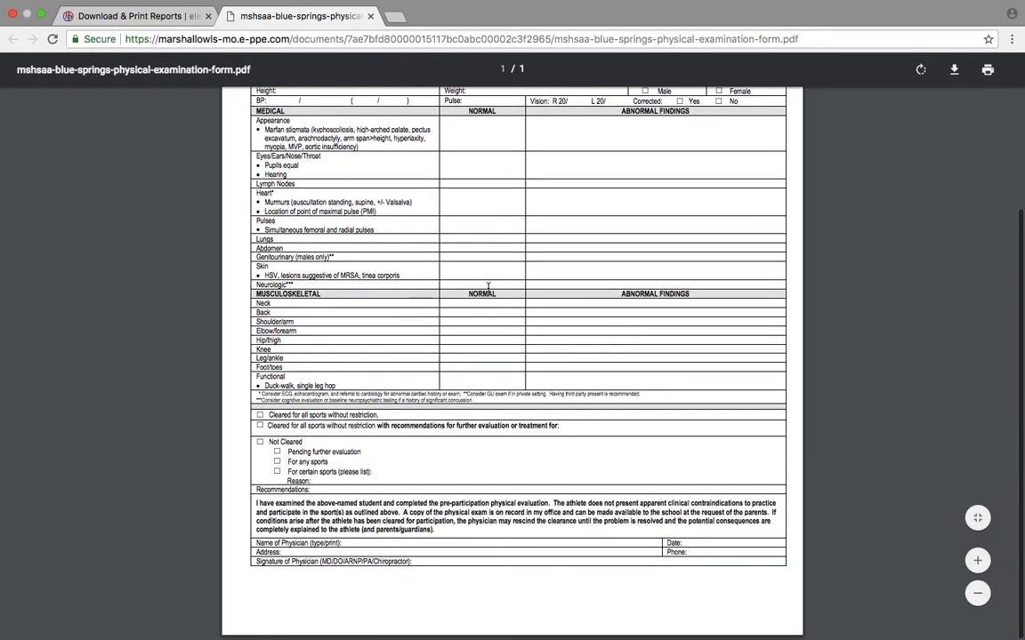
{"action": "scroll", "coordinate": [593, 449], "scroll_direction": "up", "scroll_amount": 5}
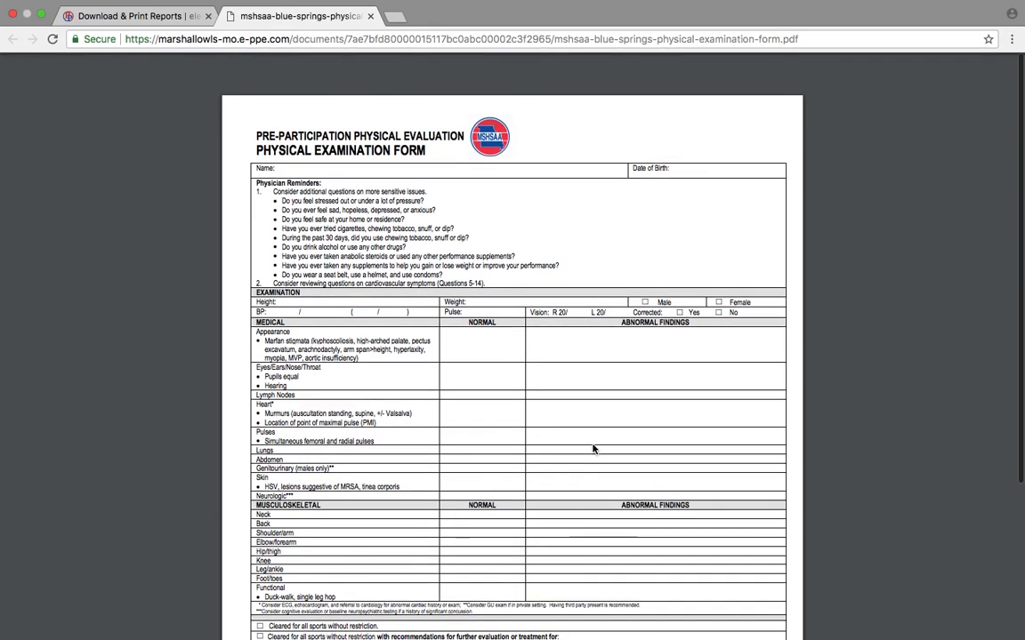
Download the physical form PDF to the Desktop, renamed 'physical form for' plus the student's name.
{"action": "left_click", "coordinate": [953, 70]}
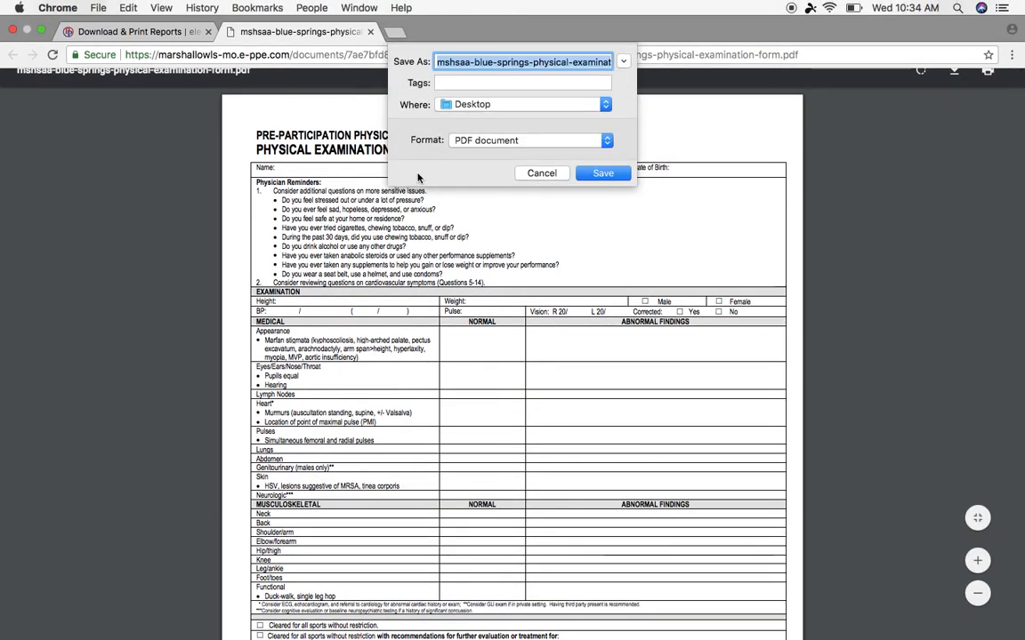
{"action": "type", "text": "physical form for "}
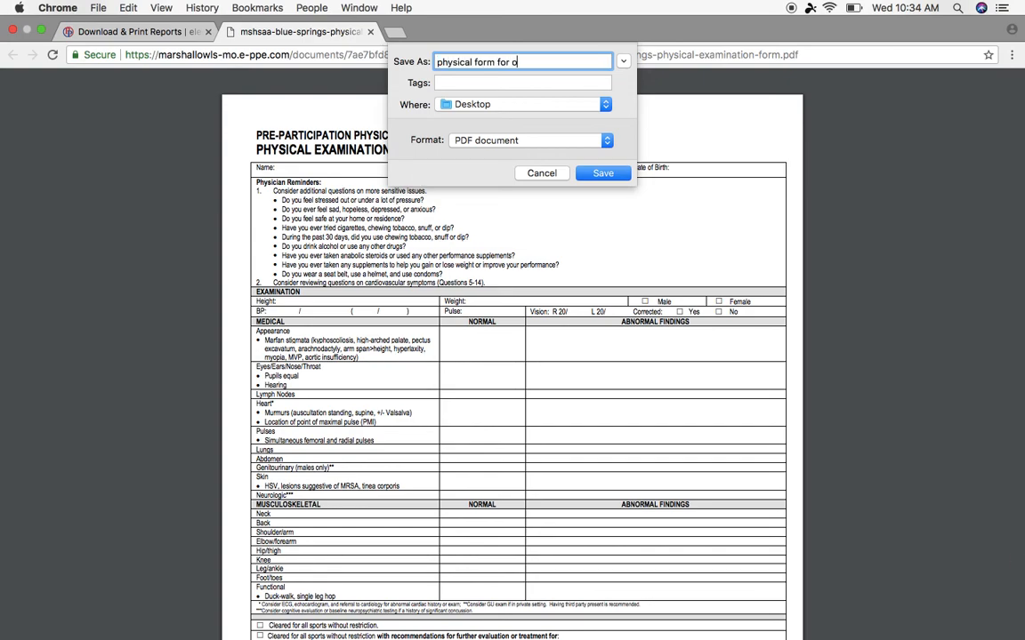
{"action": "type", "text": "Bobby Student"}
{"action": "left_click", "coordinate": [617, 173]}
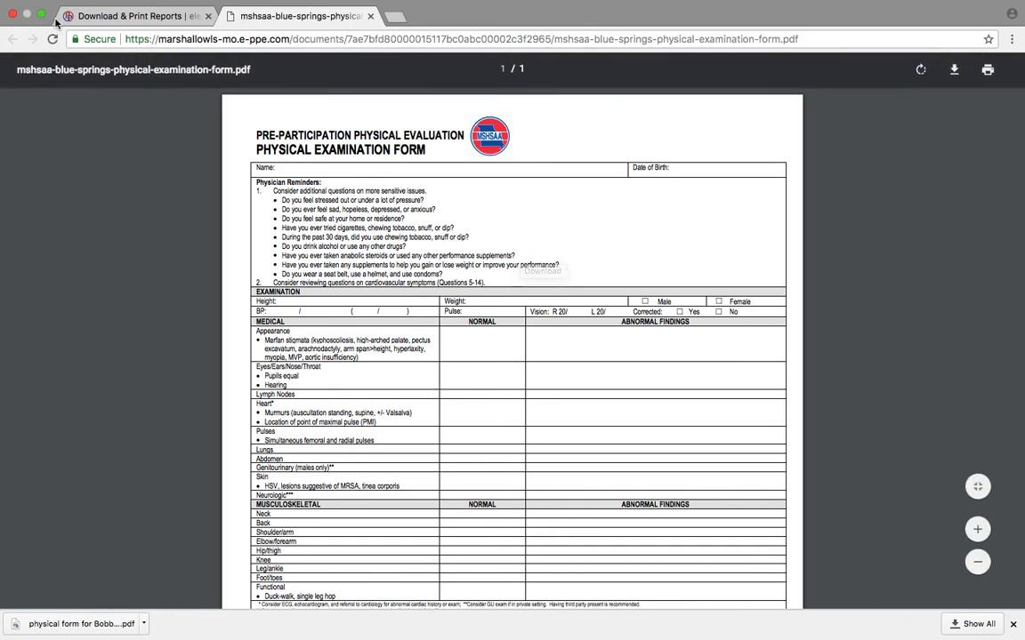
{"action": "left_click", "coordinate": [109, 19]}
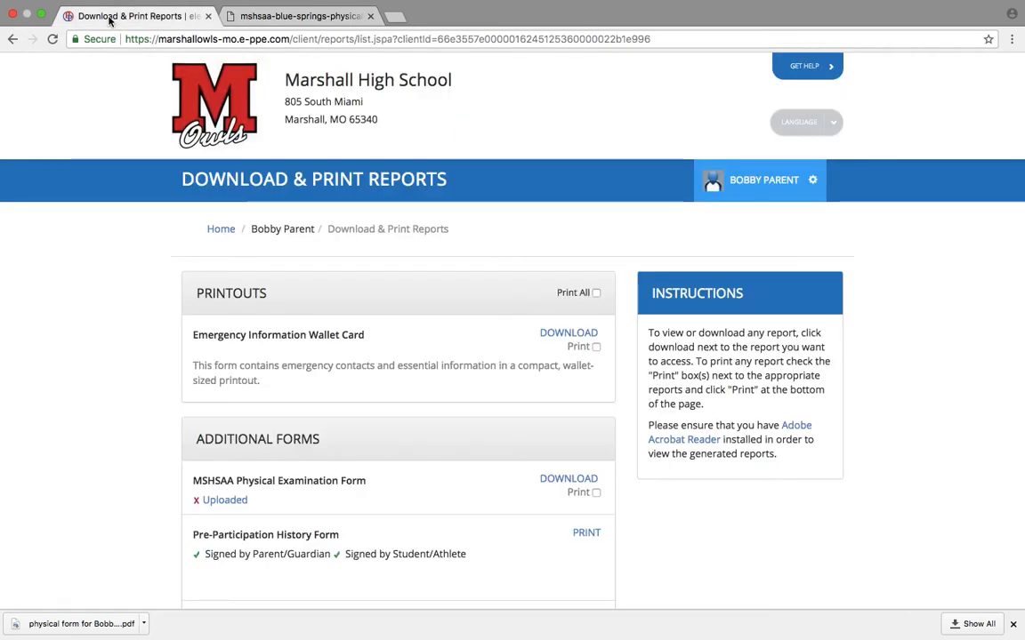
From the student's home page, confirm Submission Incomplete and open Manage Documents.
{"action": "left_click", "coordinate": [219, 235]}
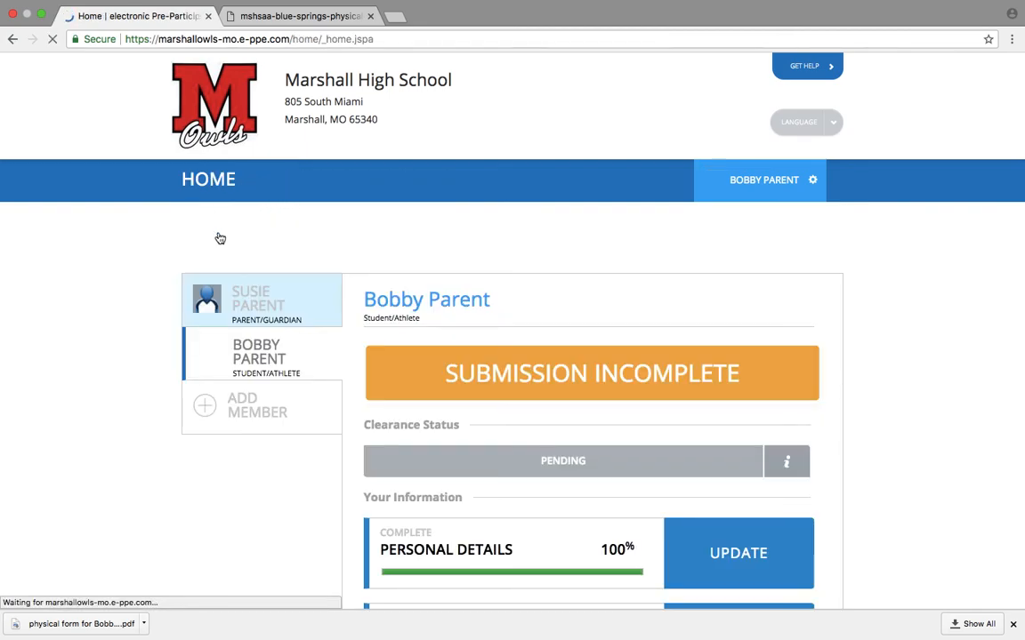
{"action": "scroll", "coordinate": [608, 356], "scroll_direction": "down", "scroll_amount": 10}
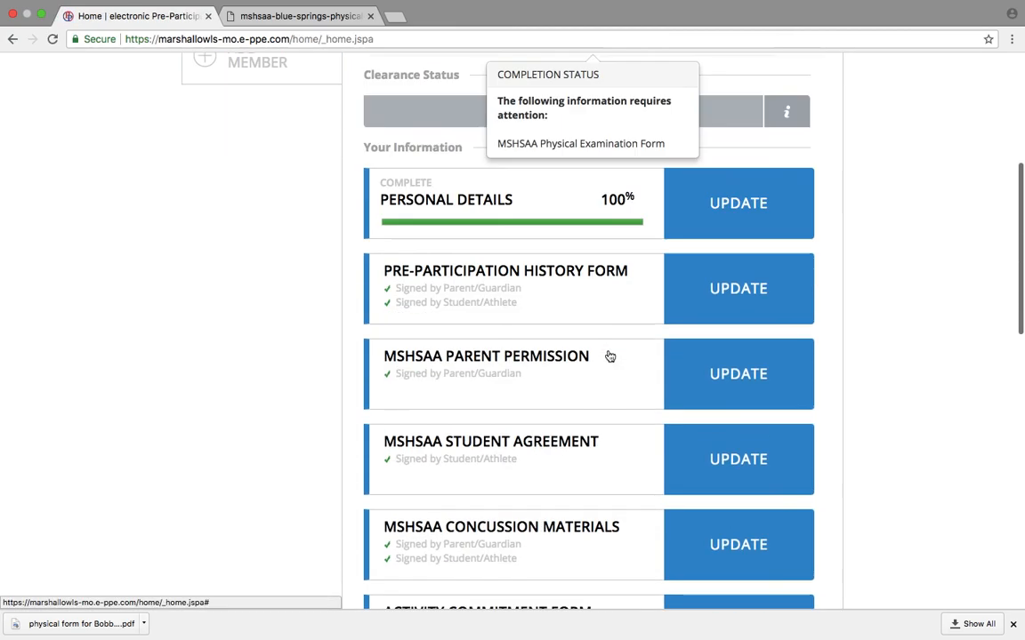
{"action": "scroll", "coordinate": [612, 359], "scroll_direction": "up", "scroll_amount": 10}
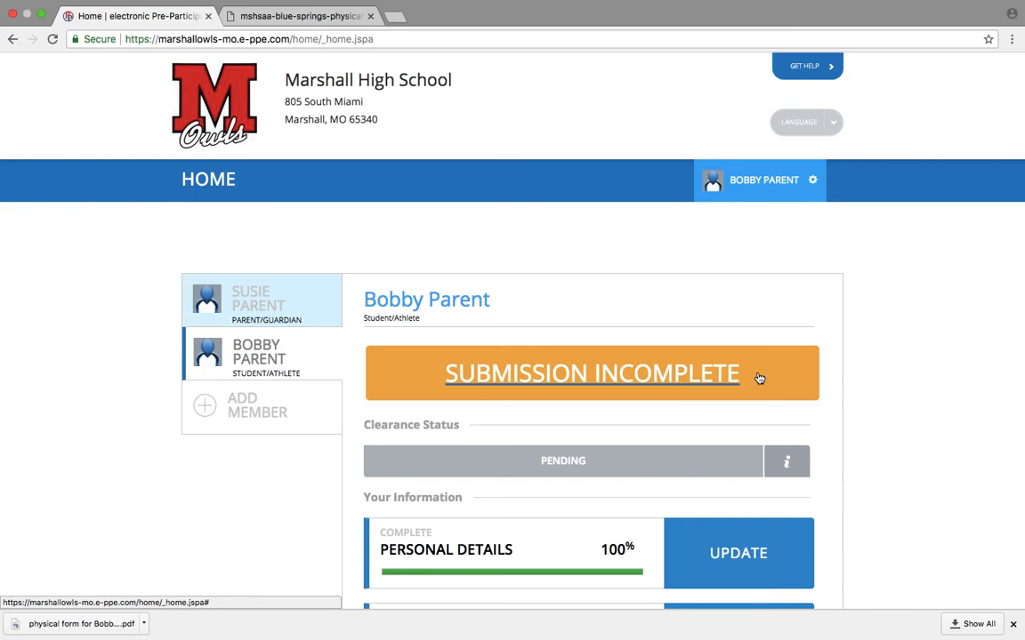
{"action": "scroll", "coordinate": [990, 508], "scroll_direction": "down", "scroll_amount": 10}
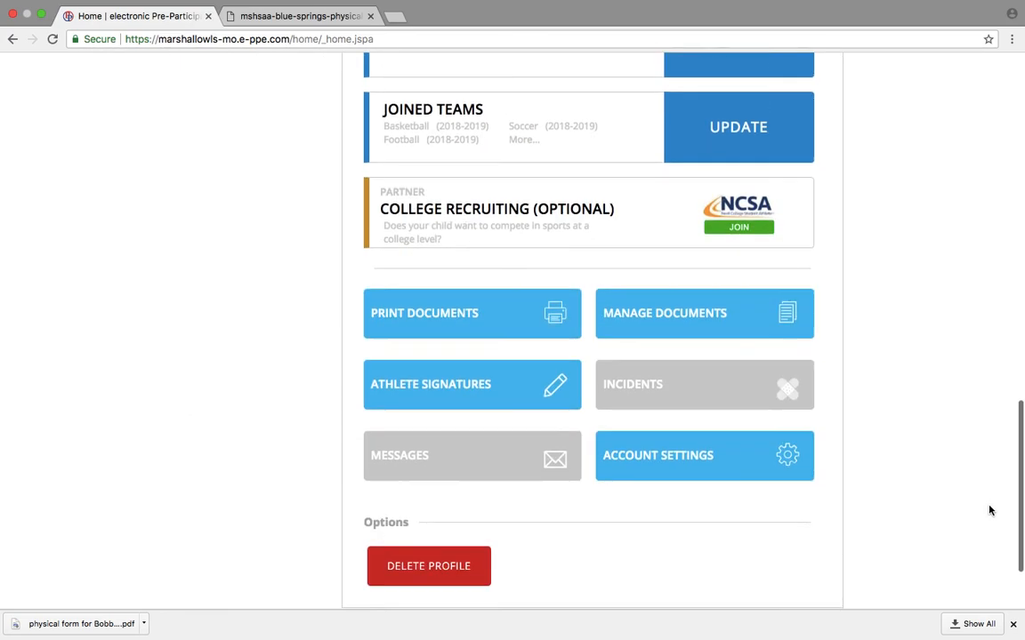
{"action": "left_click", "coordinate": [677, 288]}
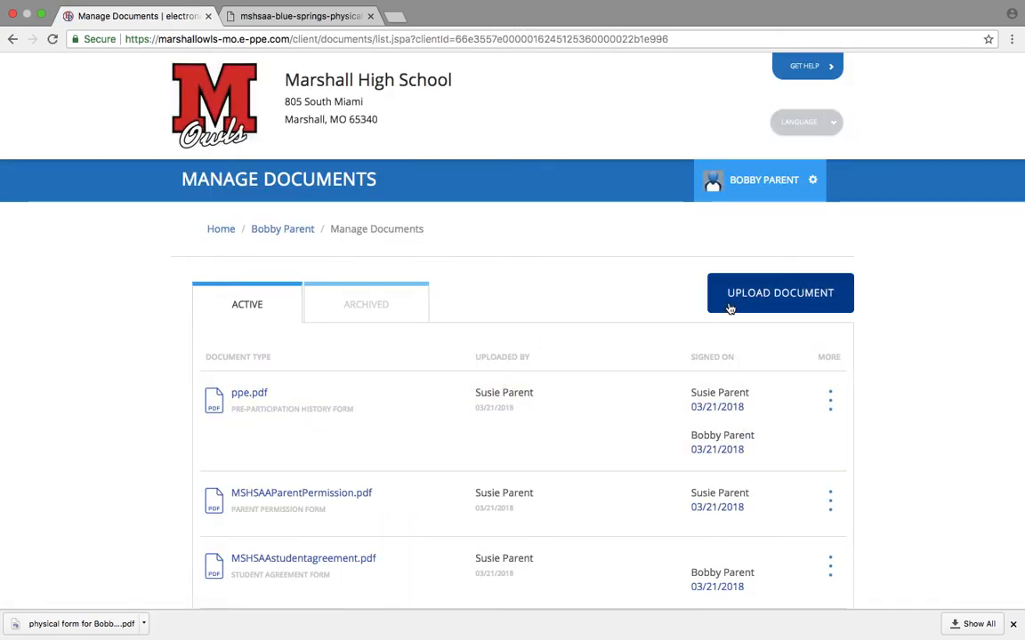
Upload the saved physical form PDF from the Desktop with Document Type MSHSAA Physical Form.
{"action": "left_click", "coordinate": [798, 302]}
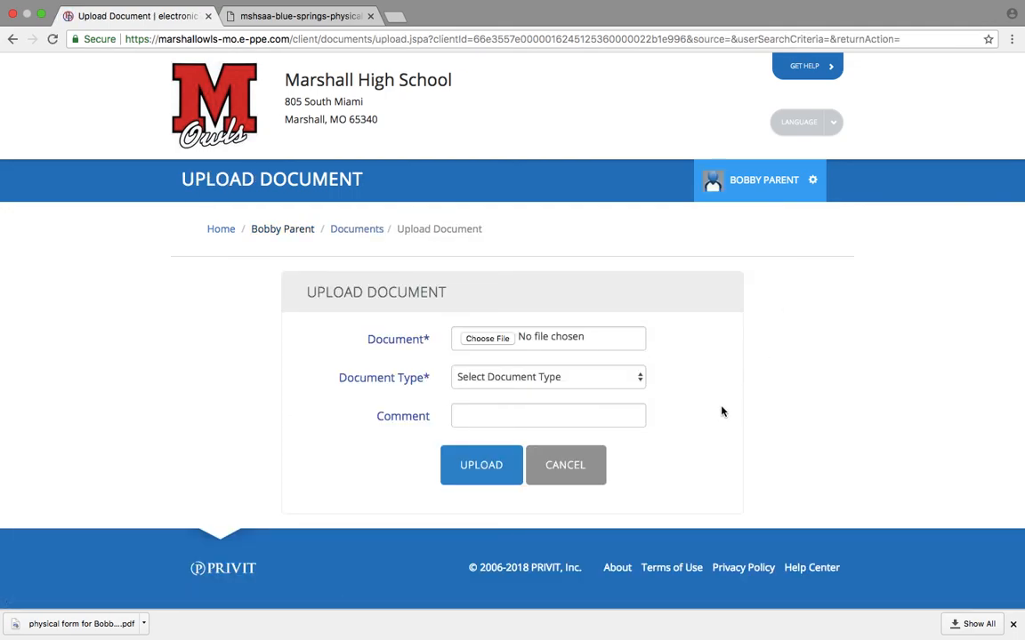
{"action": "left_click", "coordinate": [493, 338]}
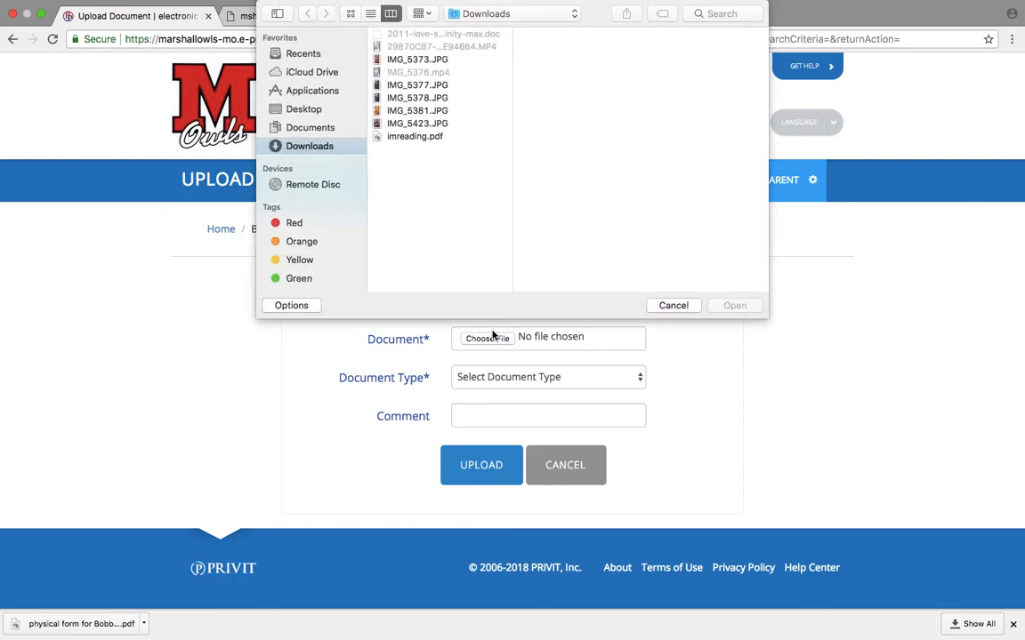
{"action": "left_click", "coordinate": [307, 109]}
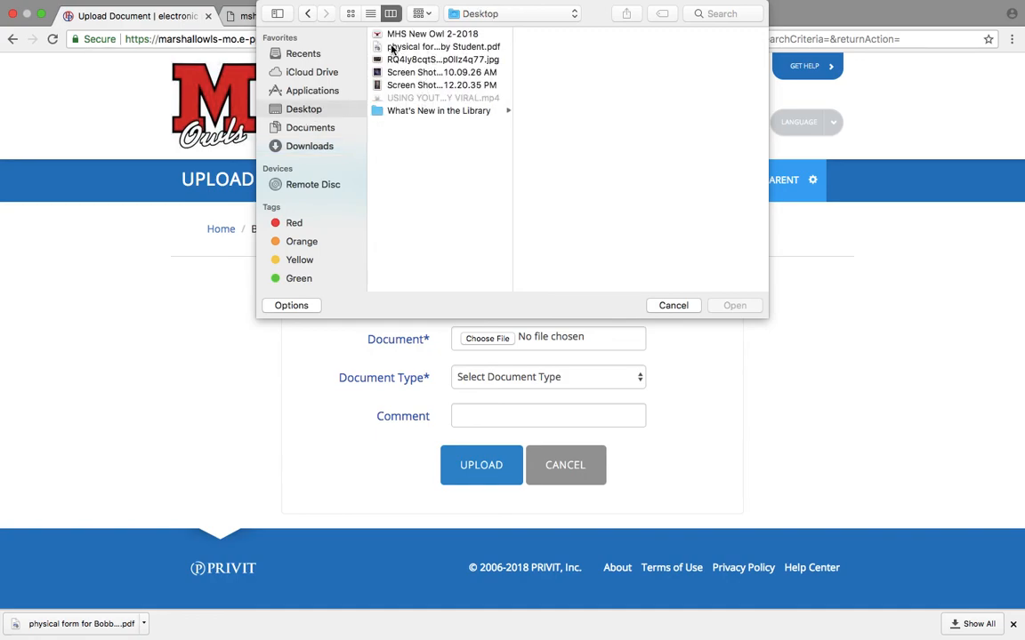
{"action": "left_click", "coordinate": [435, 49]}
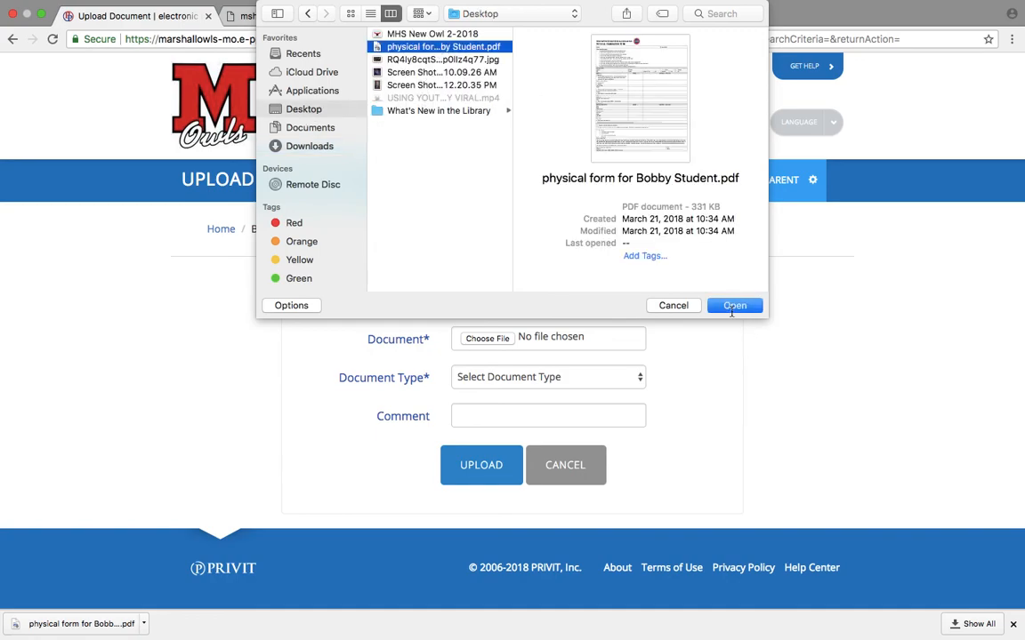
{"action": "left_click", "coordinate": [732, 307]}
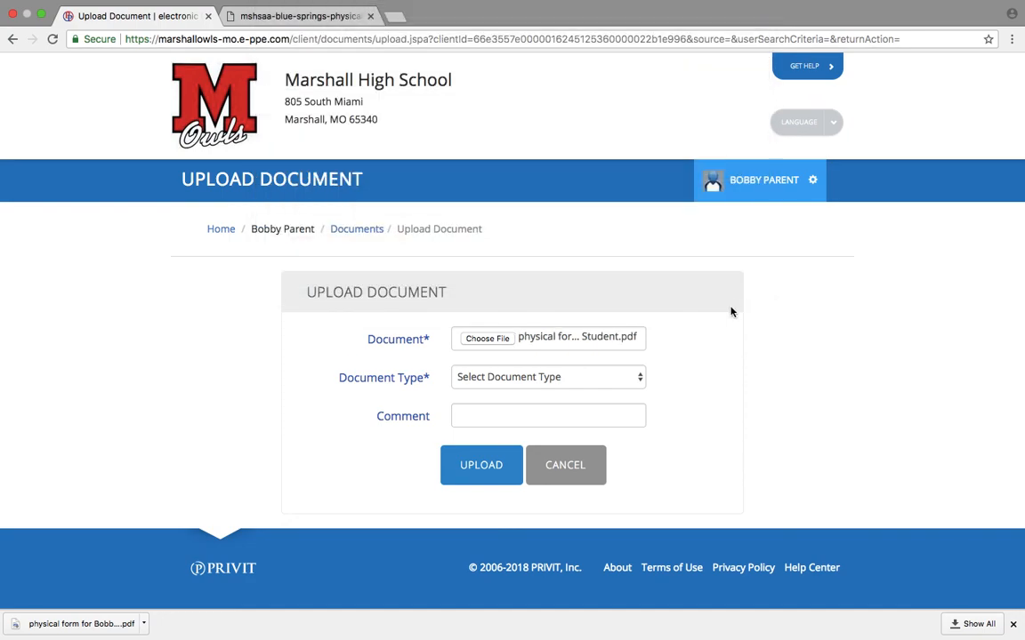
{"action": "left_click", "coordinate": [604, 380]}
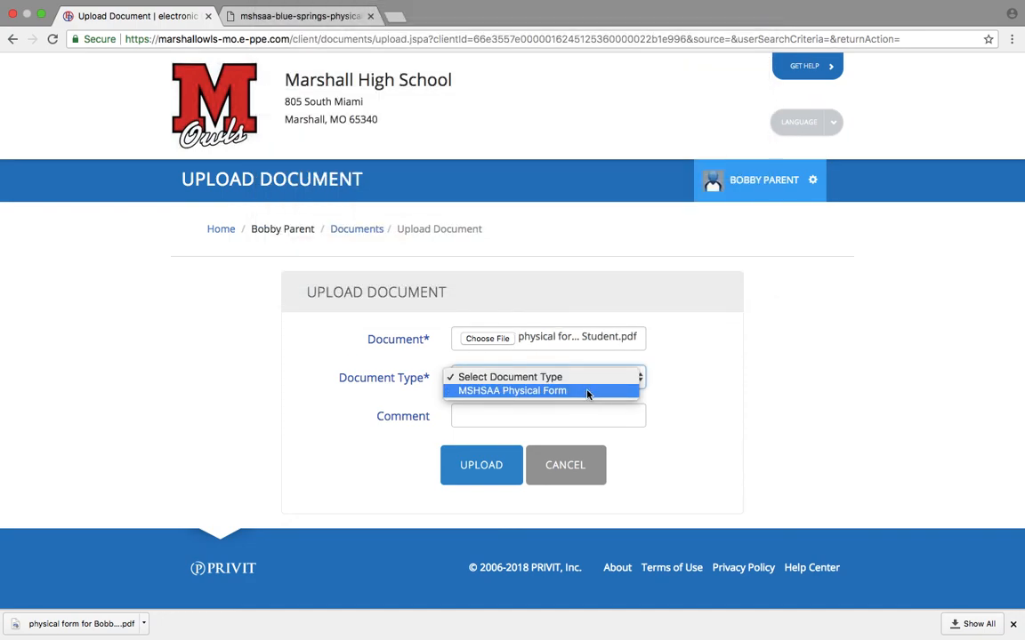
{"action": "left_click", "coordinate": [587, 391]}
{"action": "left_click", "coordinate": [480, 466]}
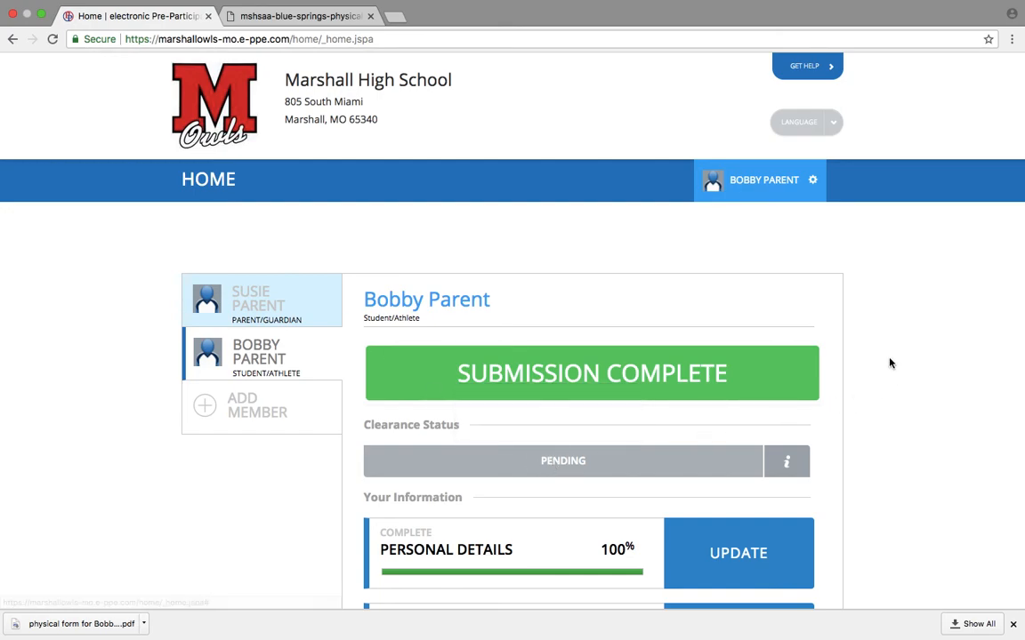
{"action": "mouse_move", "coordinate": [786, 386]}
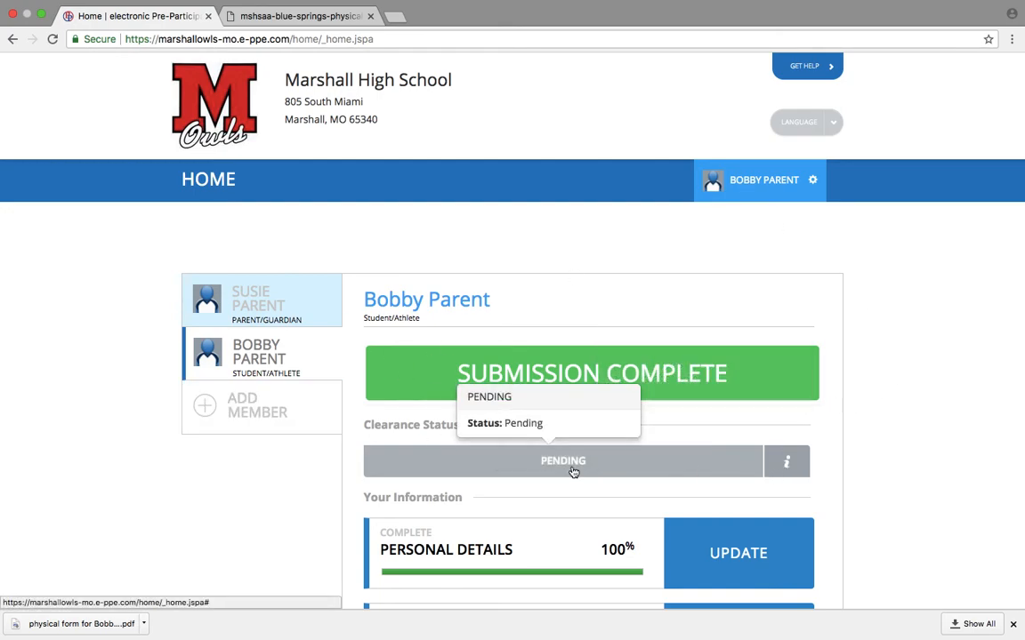
{"action": "mouse_move", "coordinate": [636, 459]}
{"action": "mouse_move", "coordinate": [621, 365]}
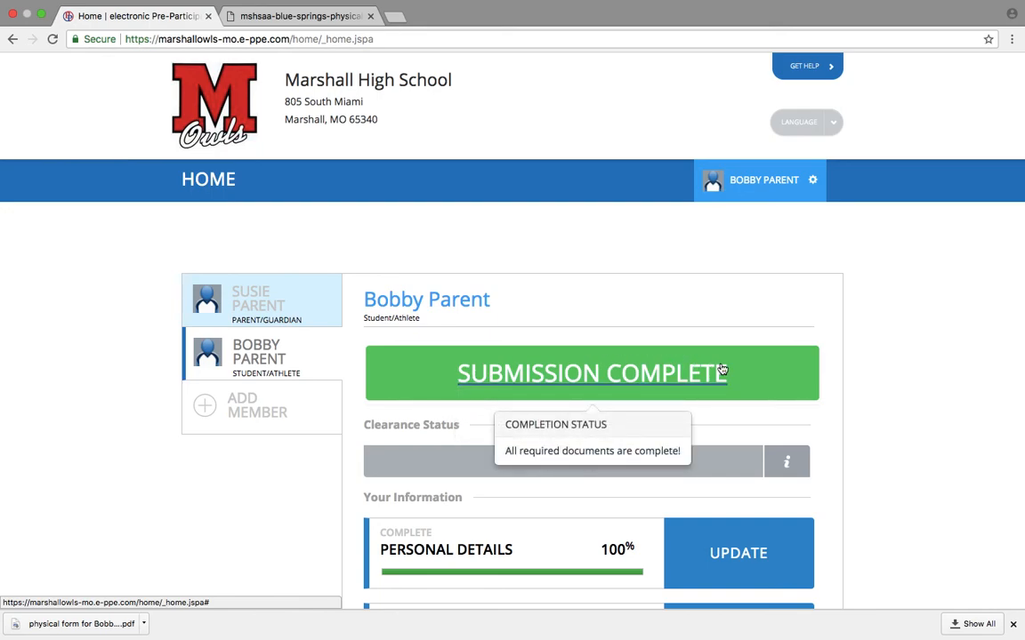